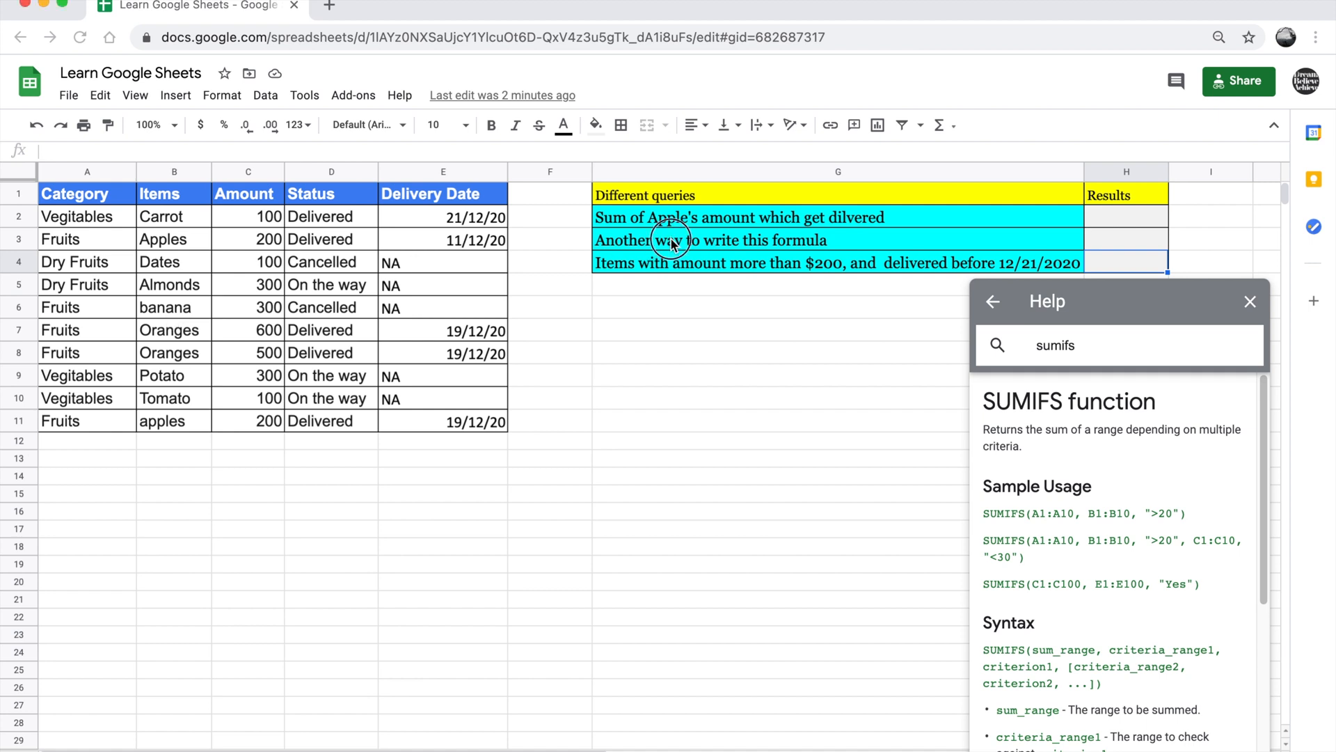
Dismiss the browser notifications that cover the sheet
left_click(667, 266)
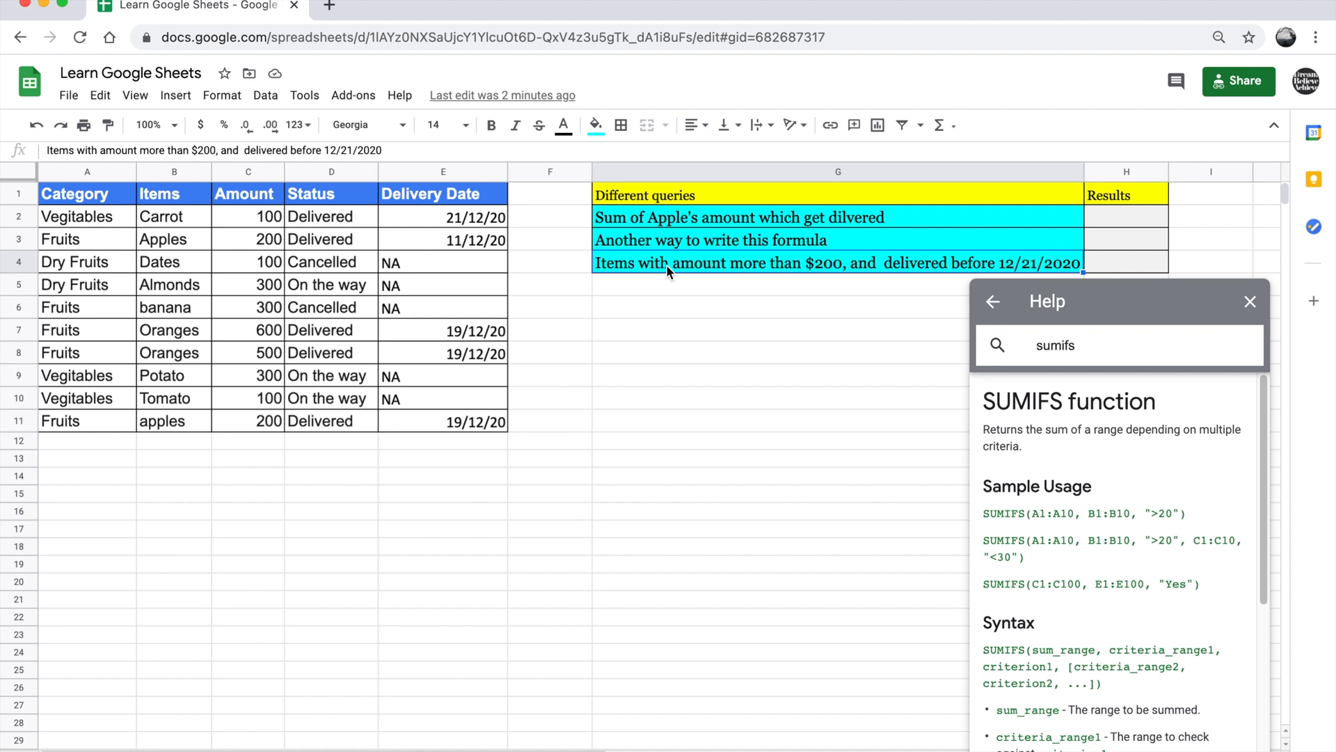
left_click(715, 368)
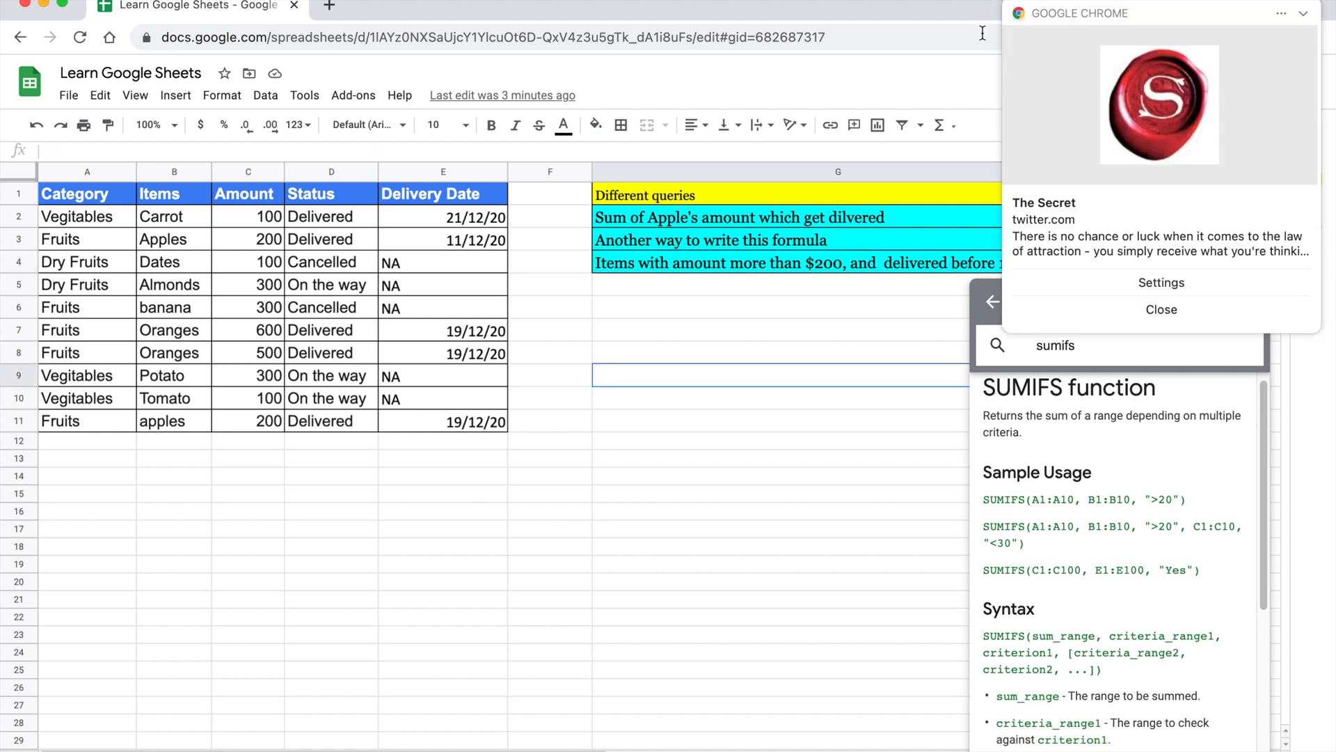
left_click(1008, 7)
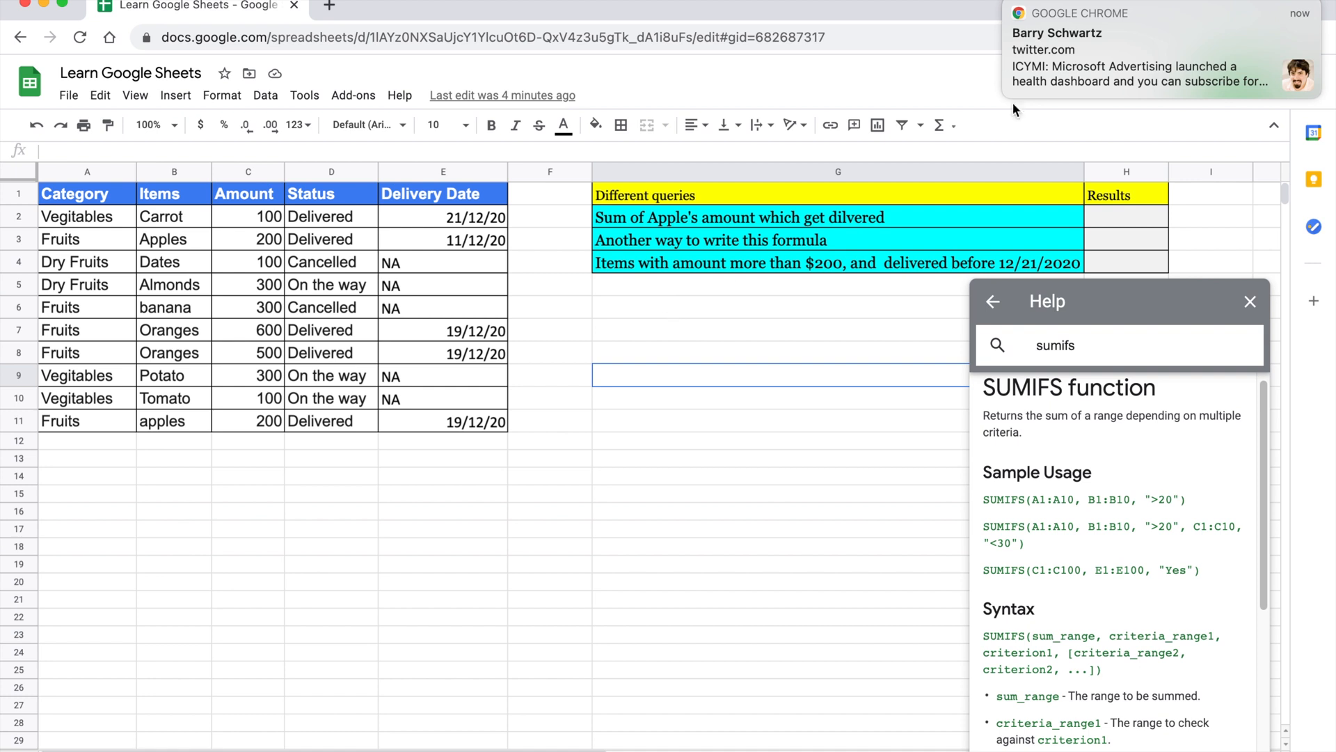
left_click(1303, 15)
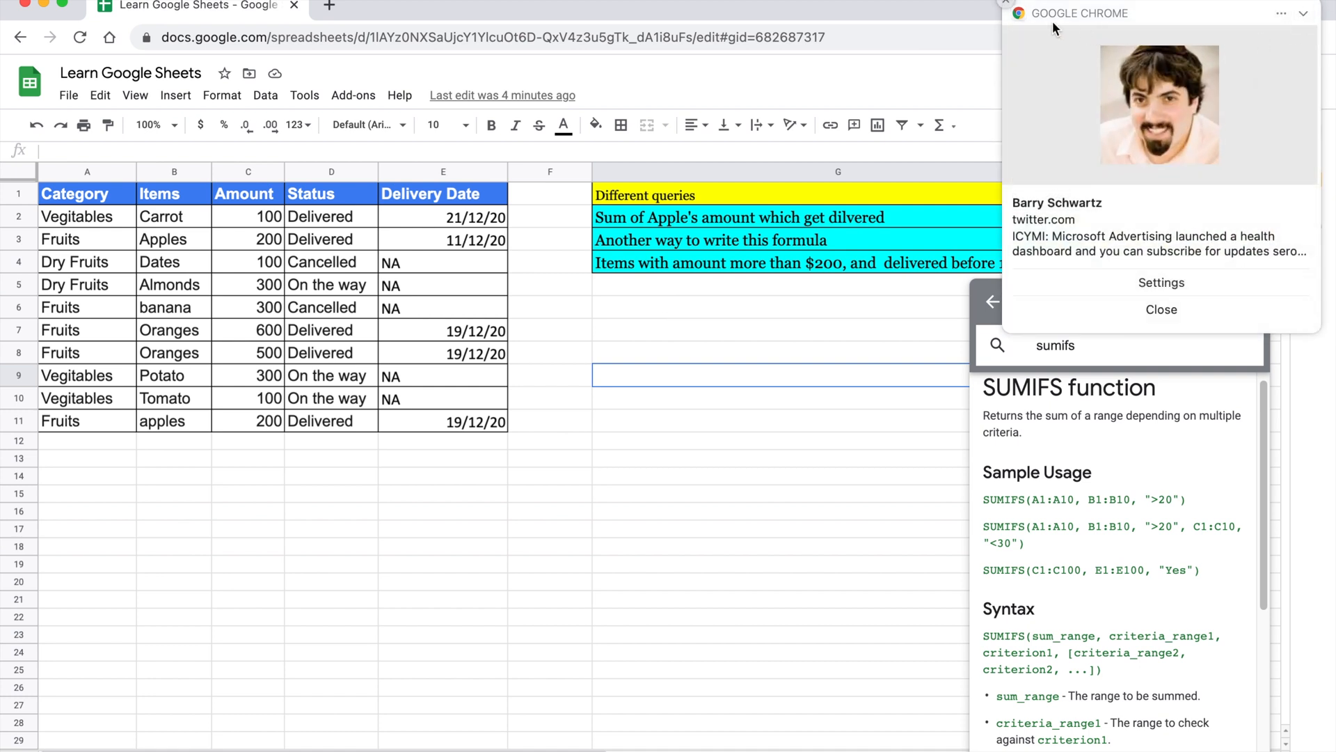
left_click(1005, 2)
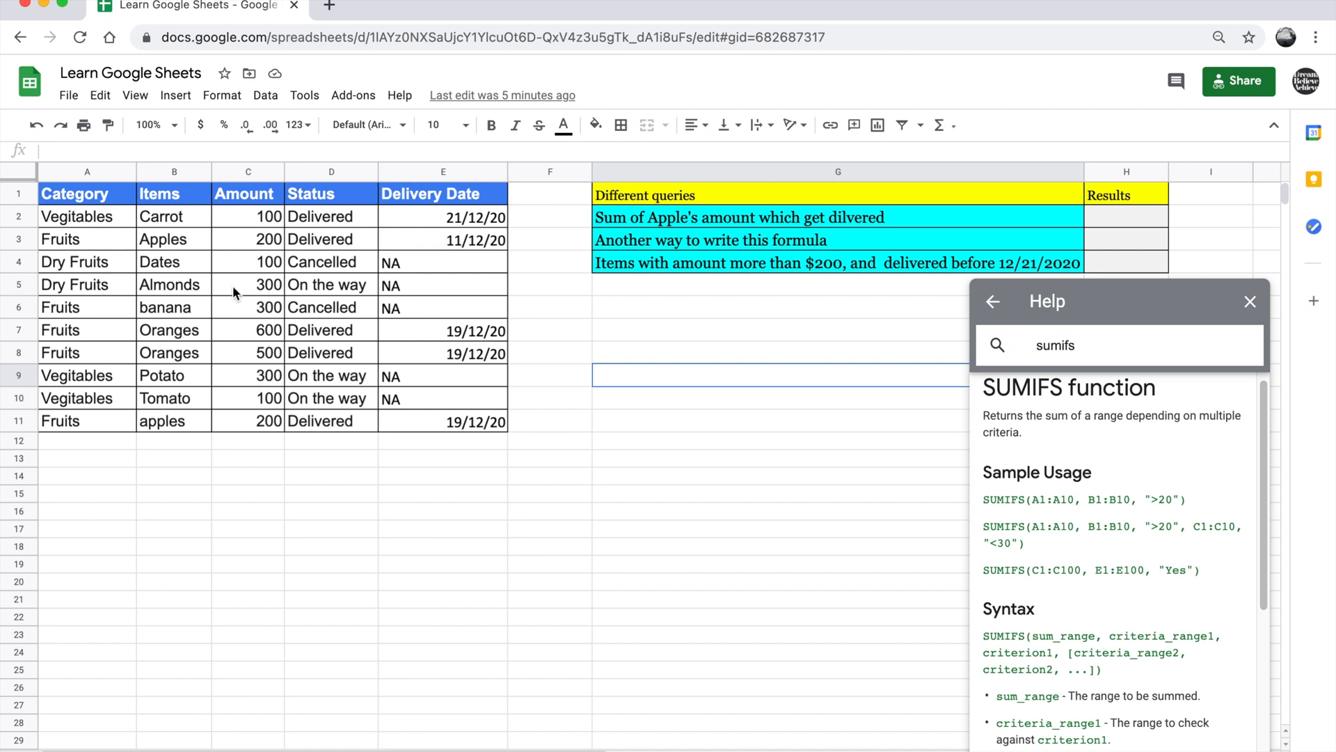
Close the SUMIFS function help panel
left_click(662, 220)
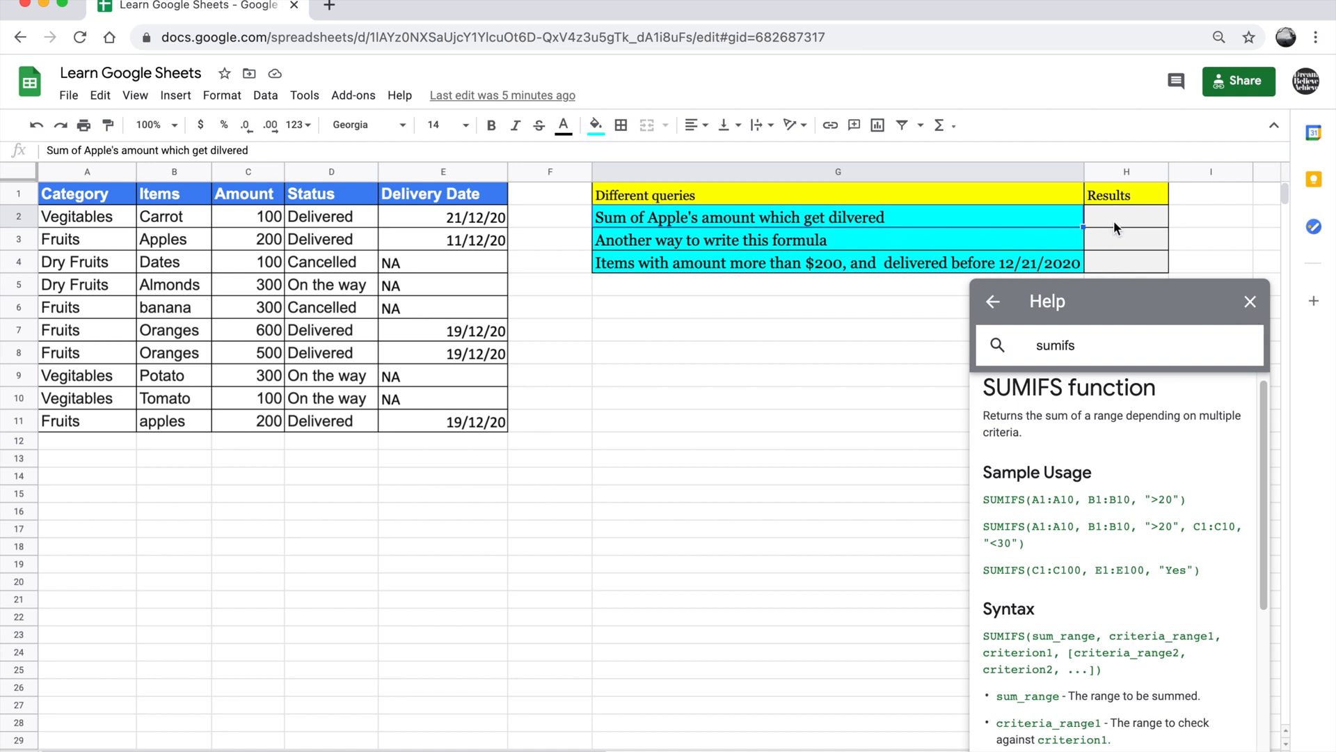
left_click(1250, 303)
left_click(863, 311)
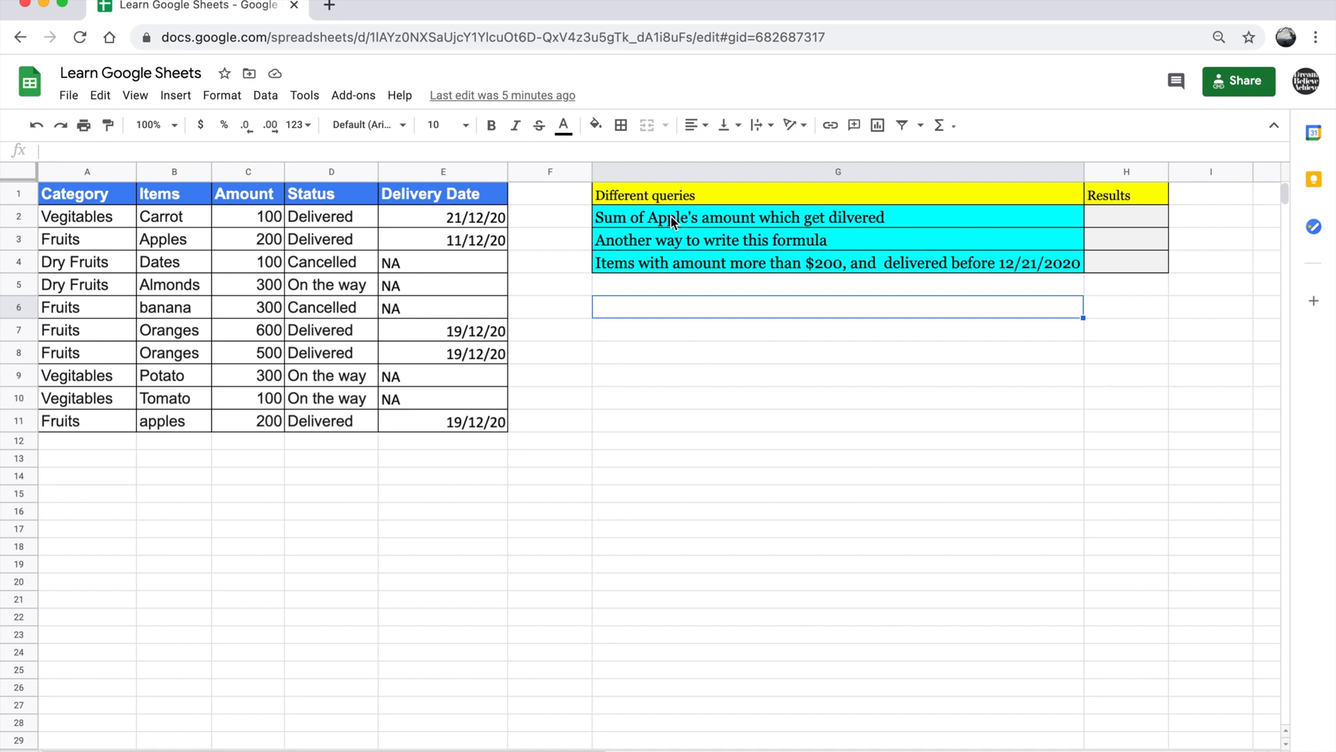
Examine the Amount, Items and Status data ranges in rows 2 to 11 that the first query needs
left_click(247, 224)
left_click_drag(249, 241, 244, 420)
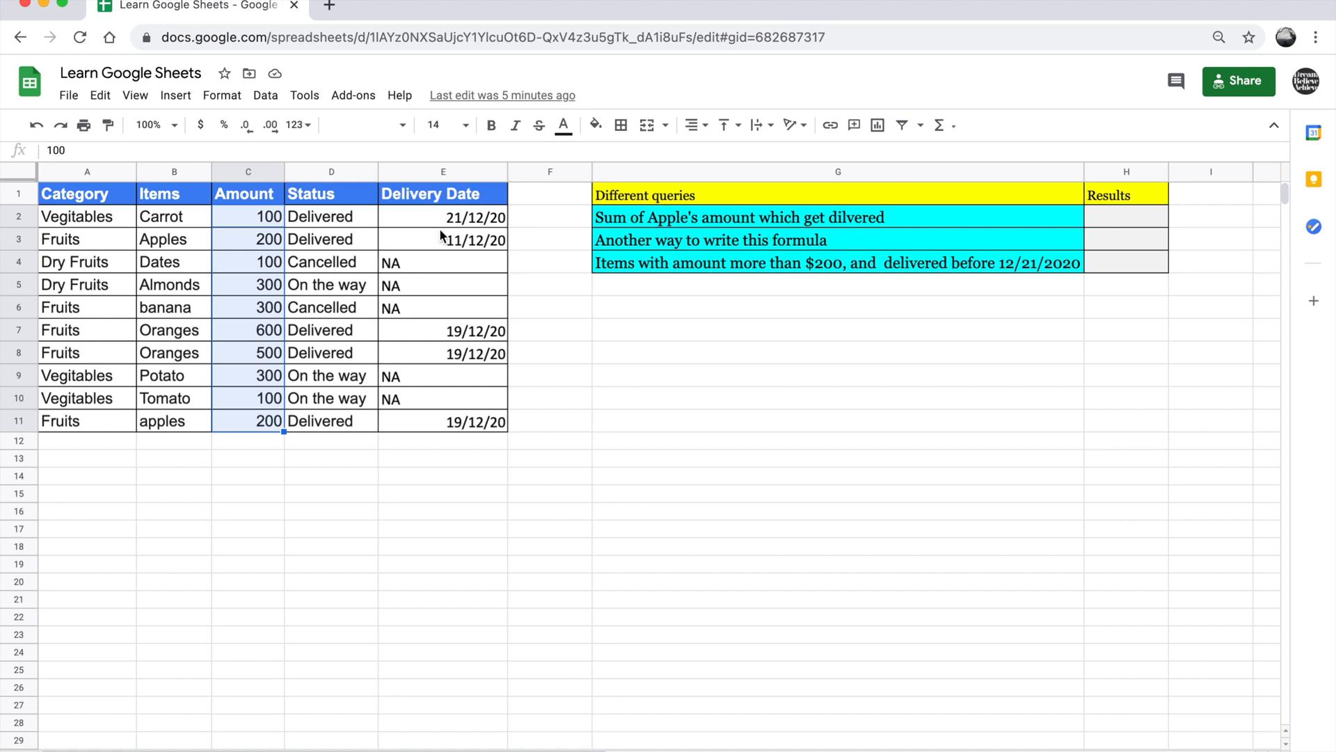
left_click(177, 220)
left_click_drag(176, 220, 172, 416)
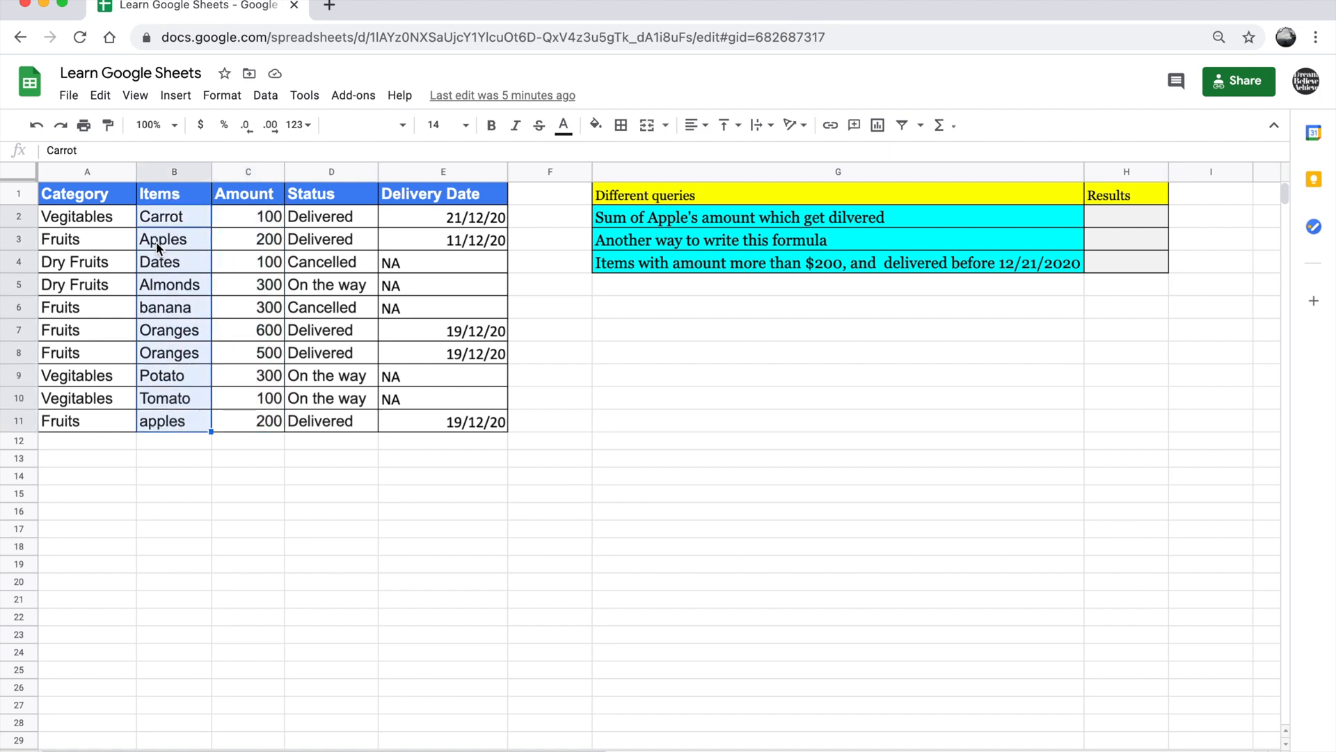
left_click(167, 223)
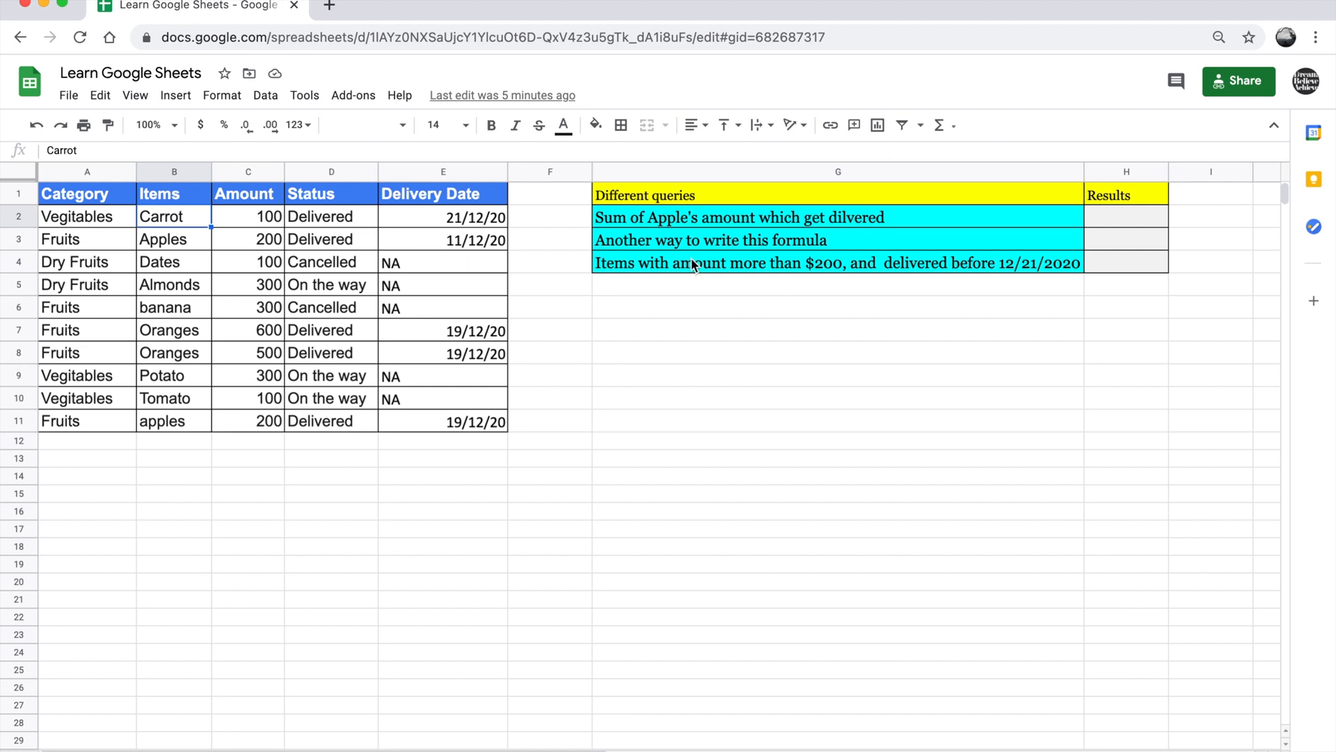
left_click_drag(337, 216, 347, 432)
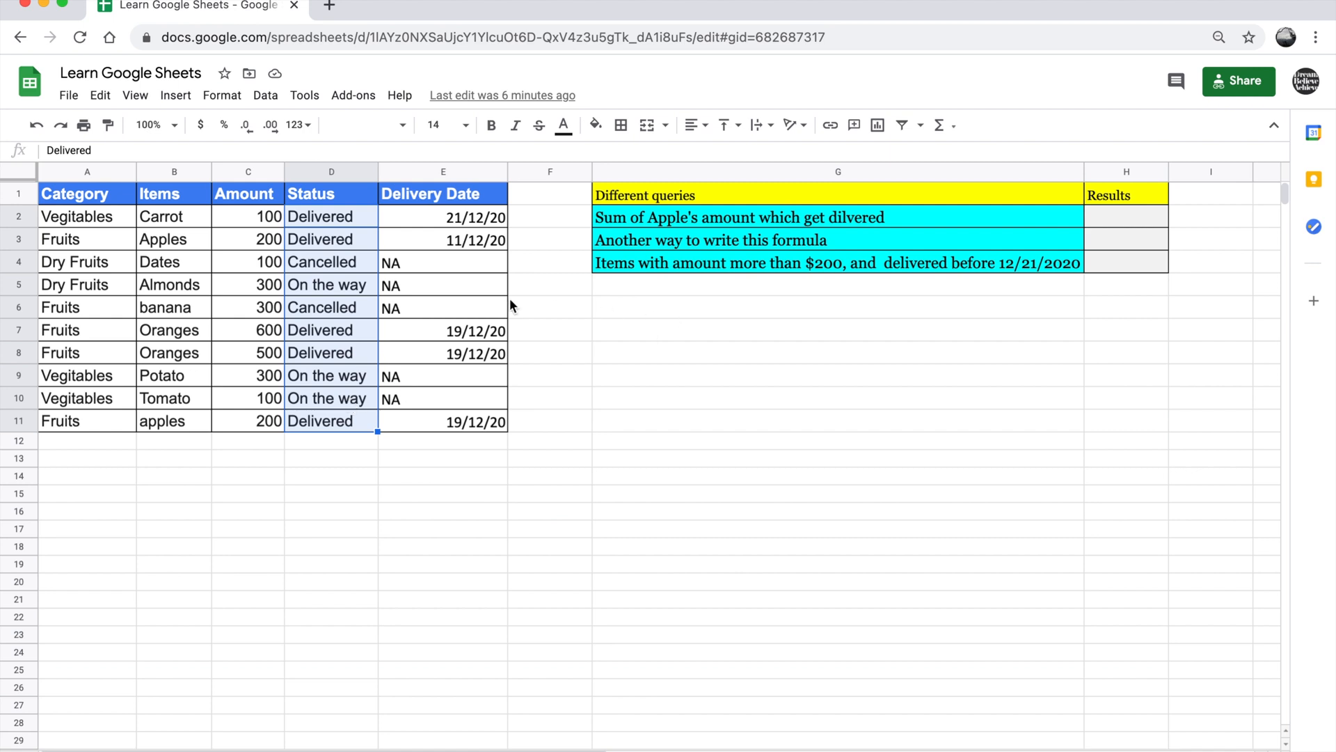
left_click(339, 244)
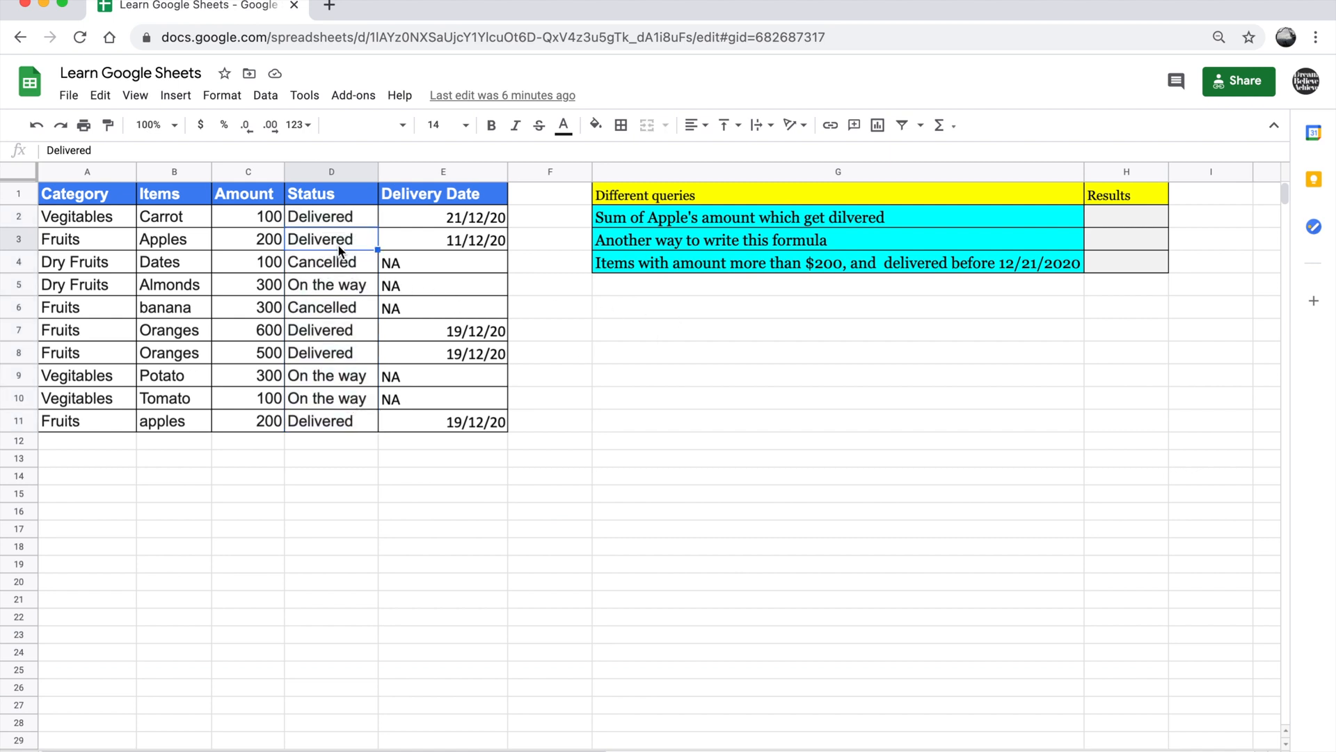
Enter the label "condition 1" in G6 with the value "Apple" beside it in H6
left_click(627, 318)
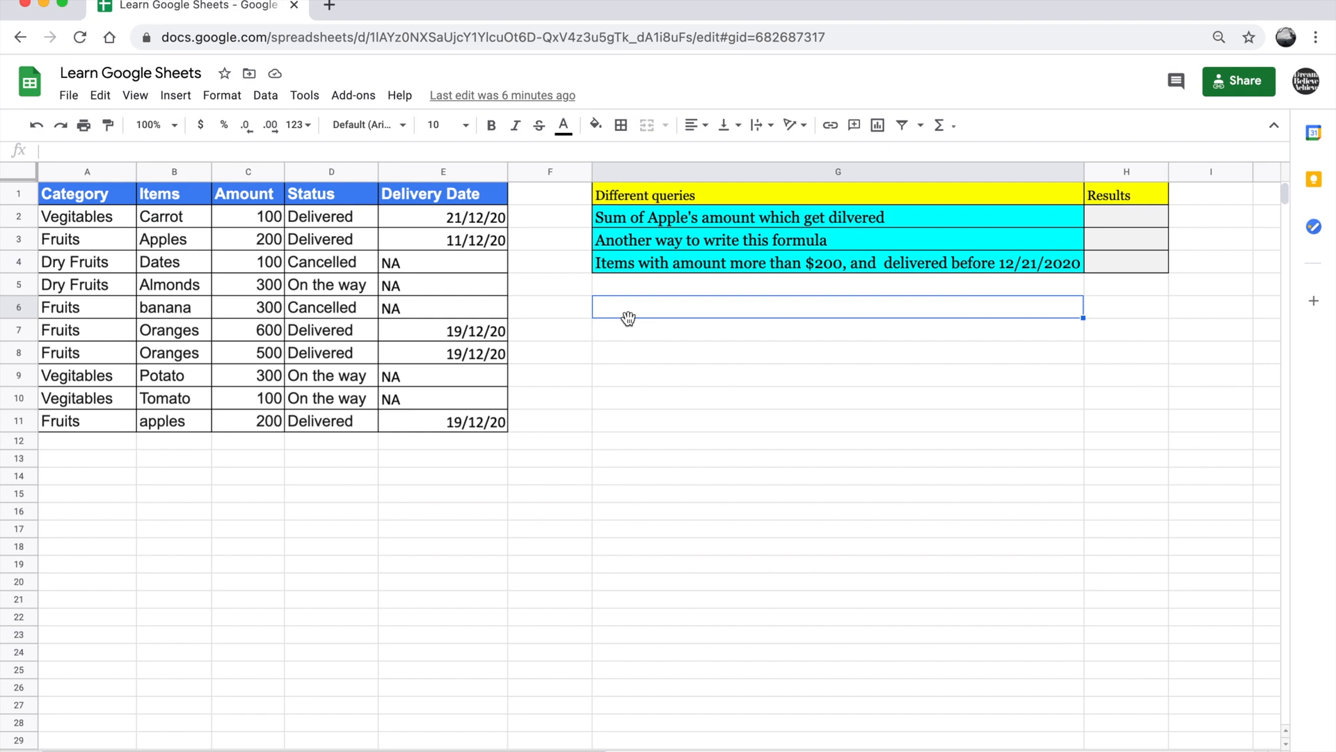
type("condition 21")
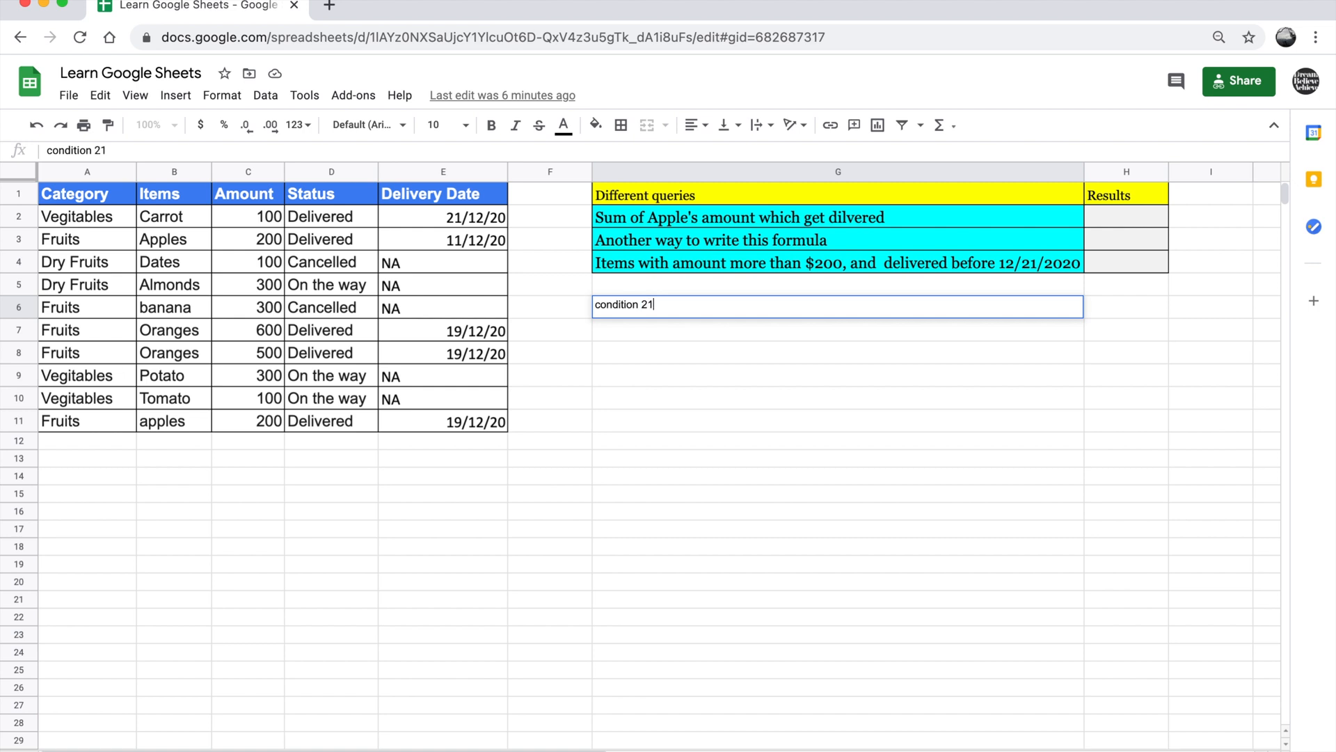
key("BackSpace")
key("BackSpace")
key("BackSpace")
type("1")
key("Tab")
type("A")
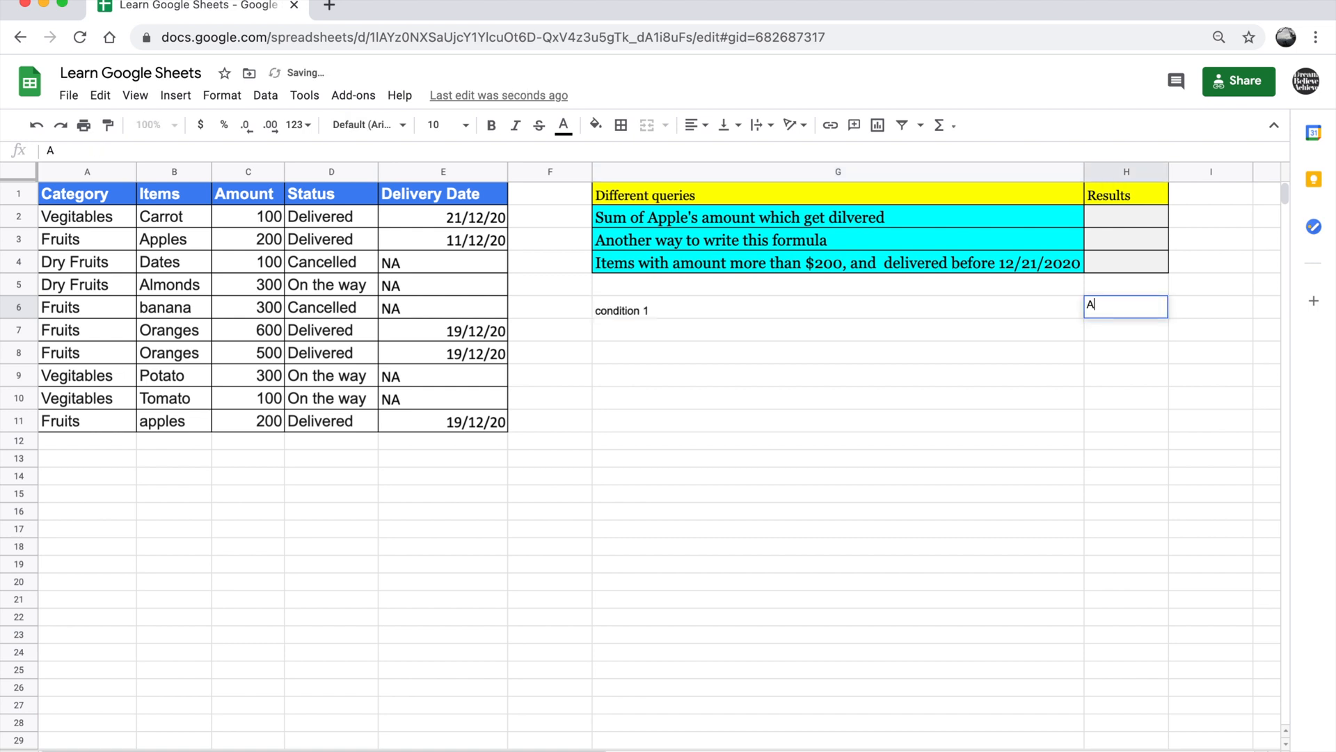
type("pple")
key("Return")
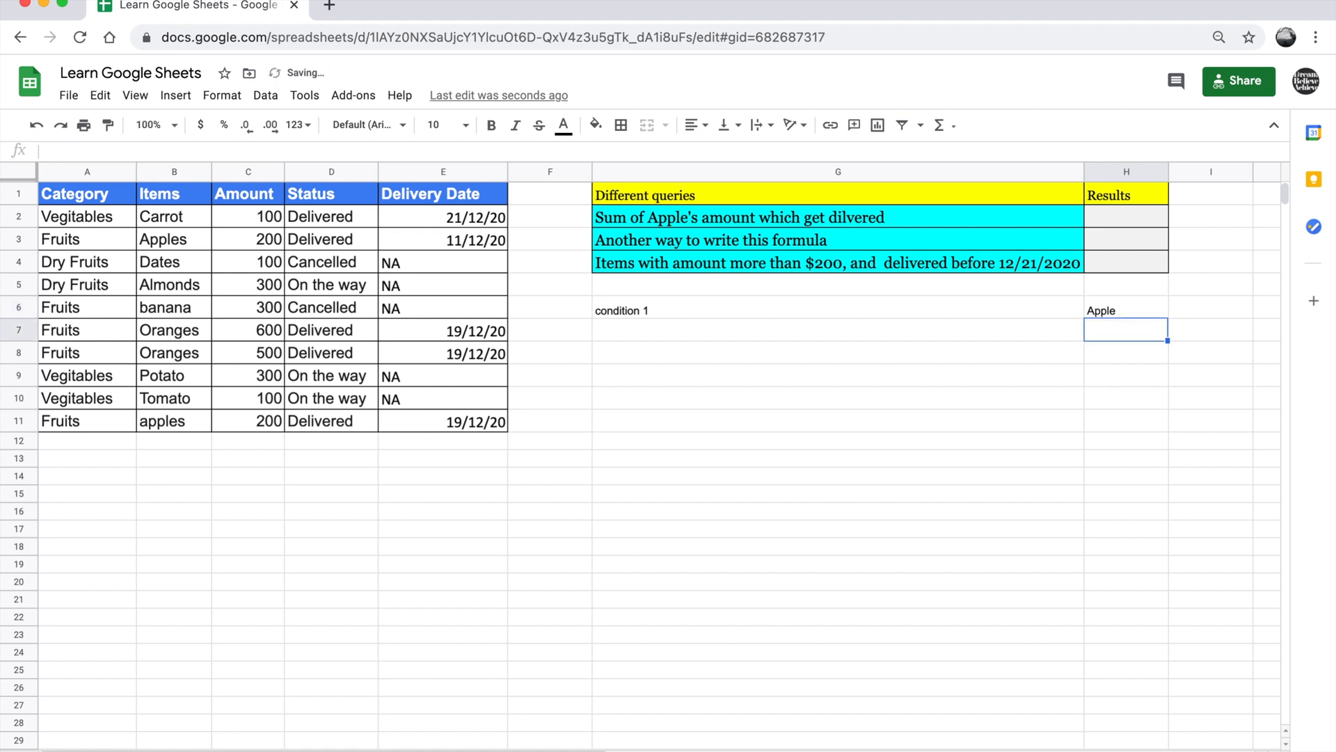
Enter the label "condition 2" in G7, below the first condition
key("Left")
type("d")
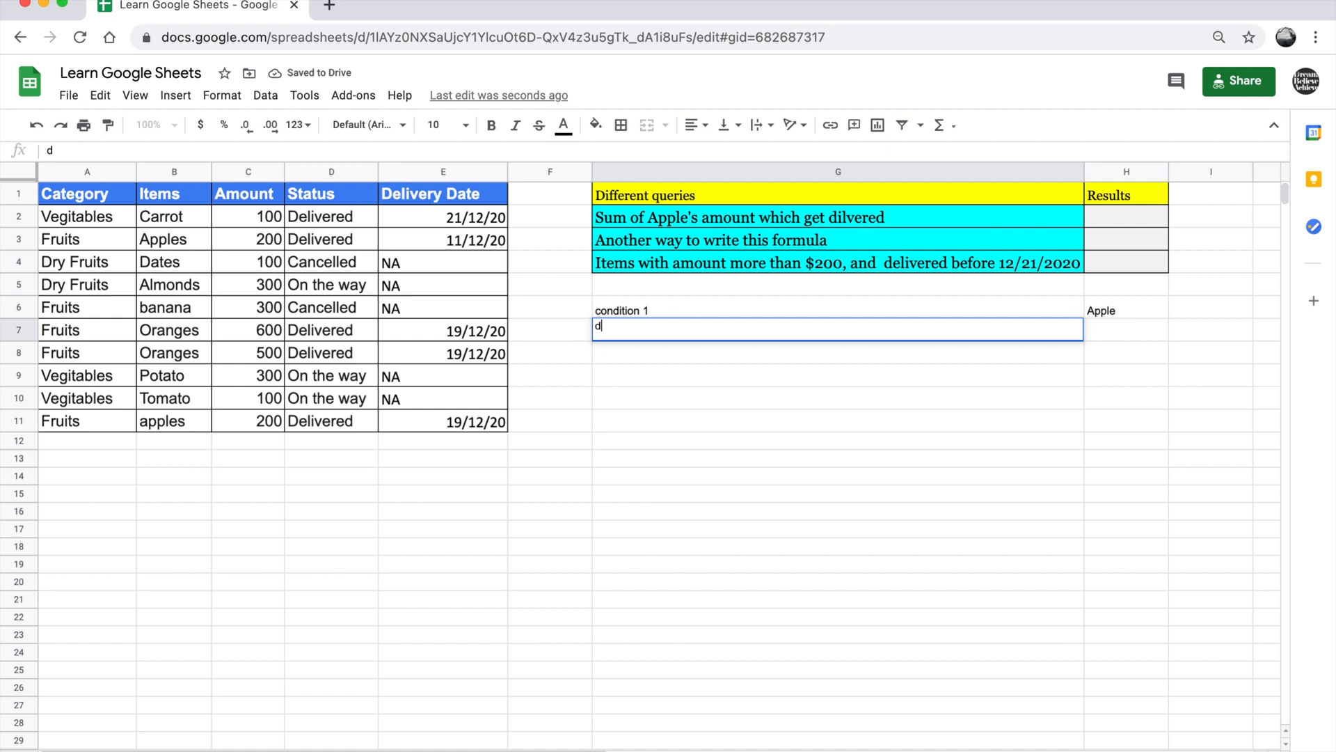
key("BackSpace")
type("condi")
key("Tab")
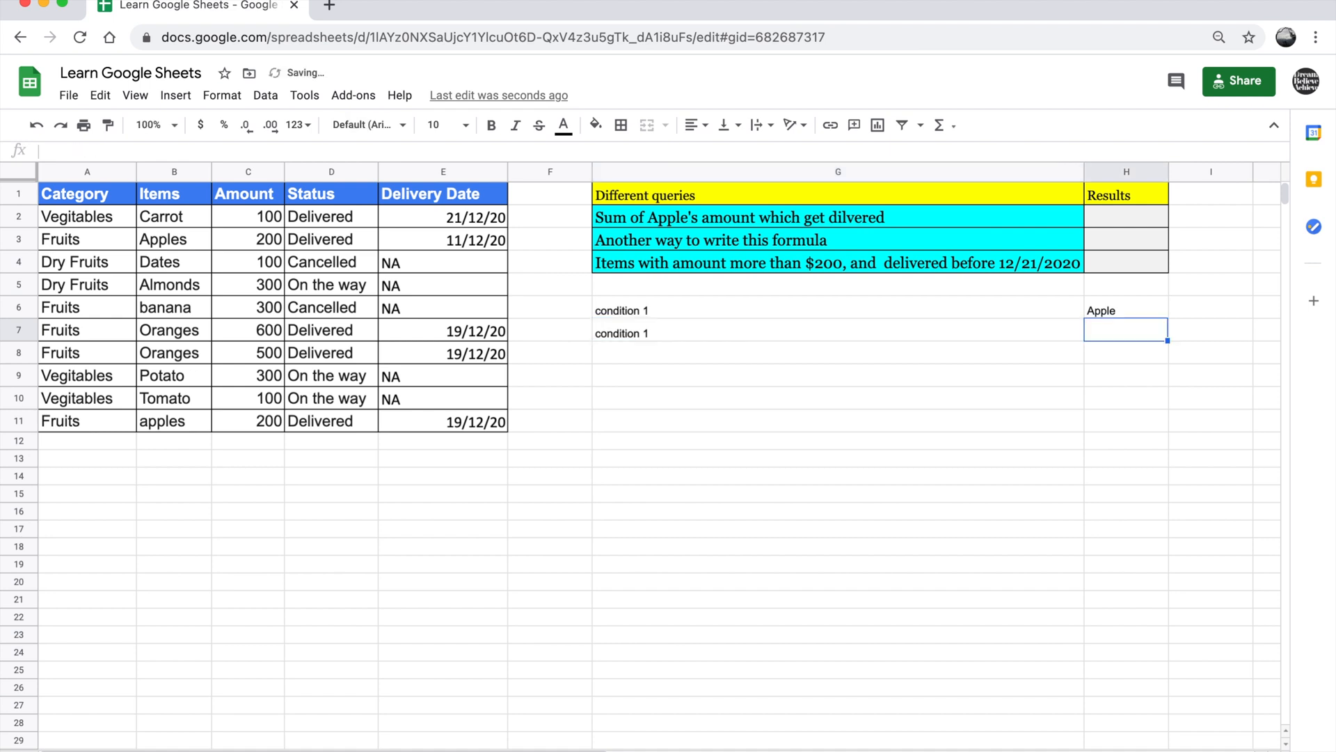
key("Left")
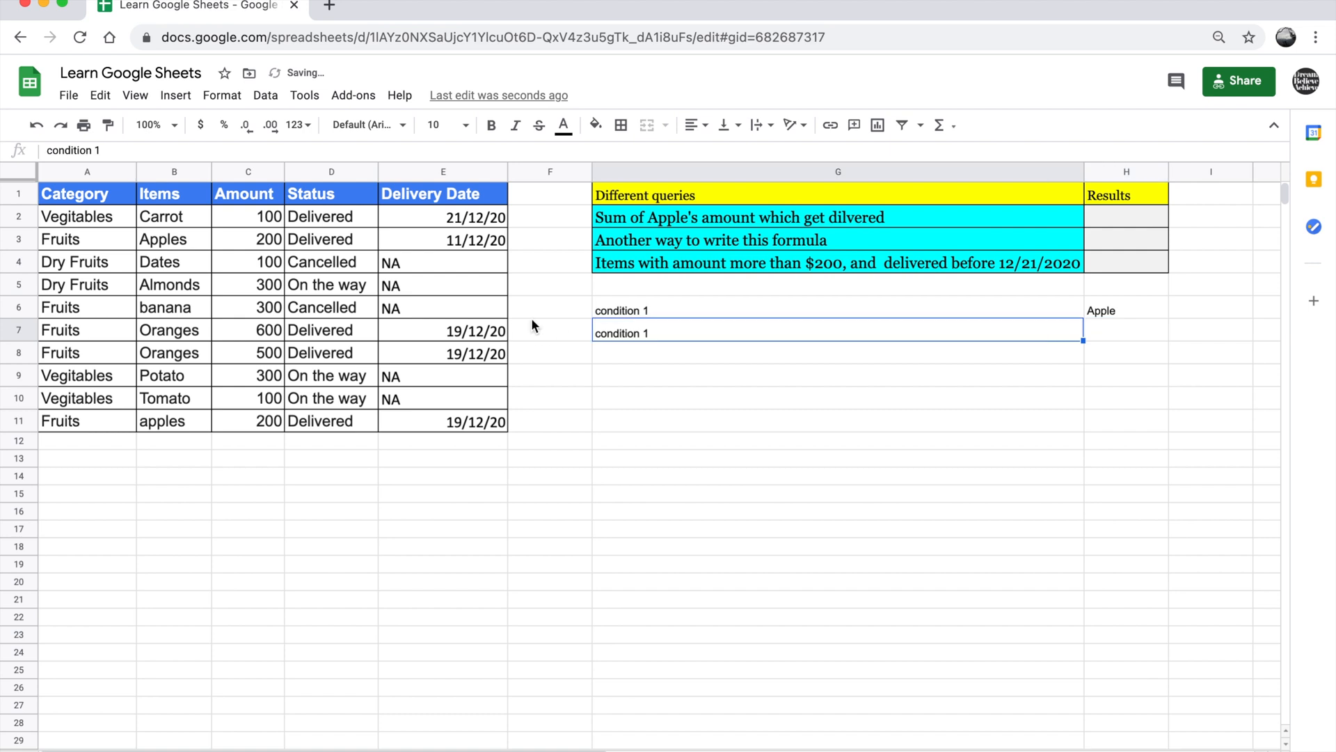
left_click(669, 336)
key("BackSpace")
type("2")
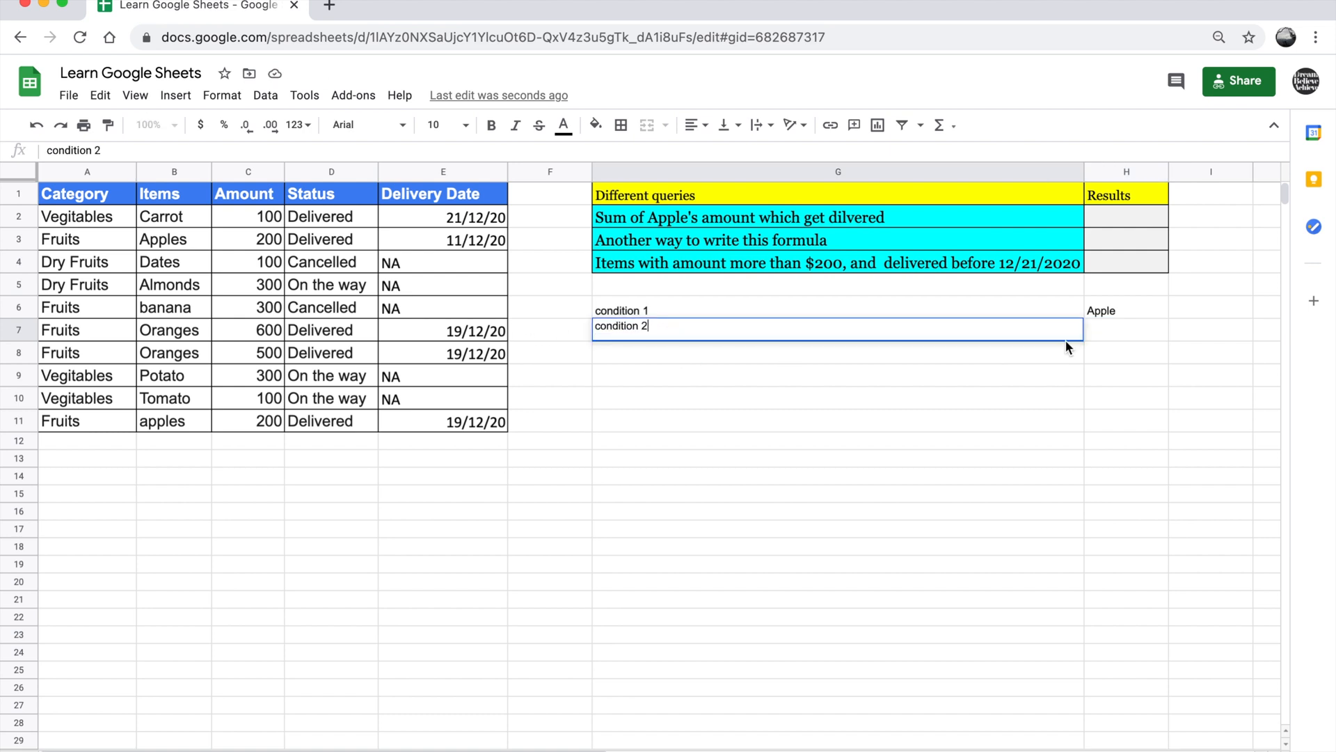
Enter "Delivered" in H7 as the value of the second condition
left_click(1105, 330)
type("De")
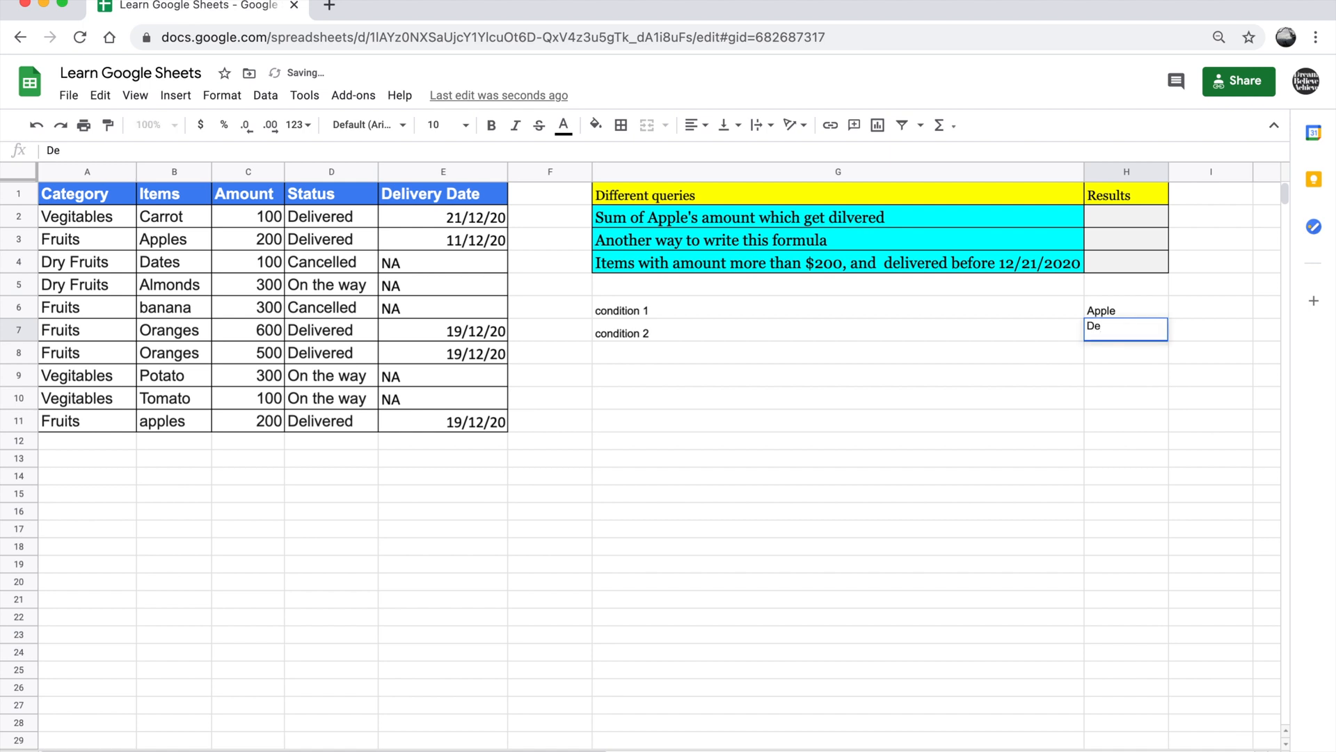
type("livered")
left_click(1107, 358)
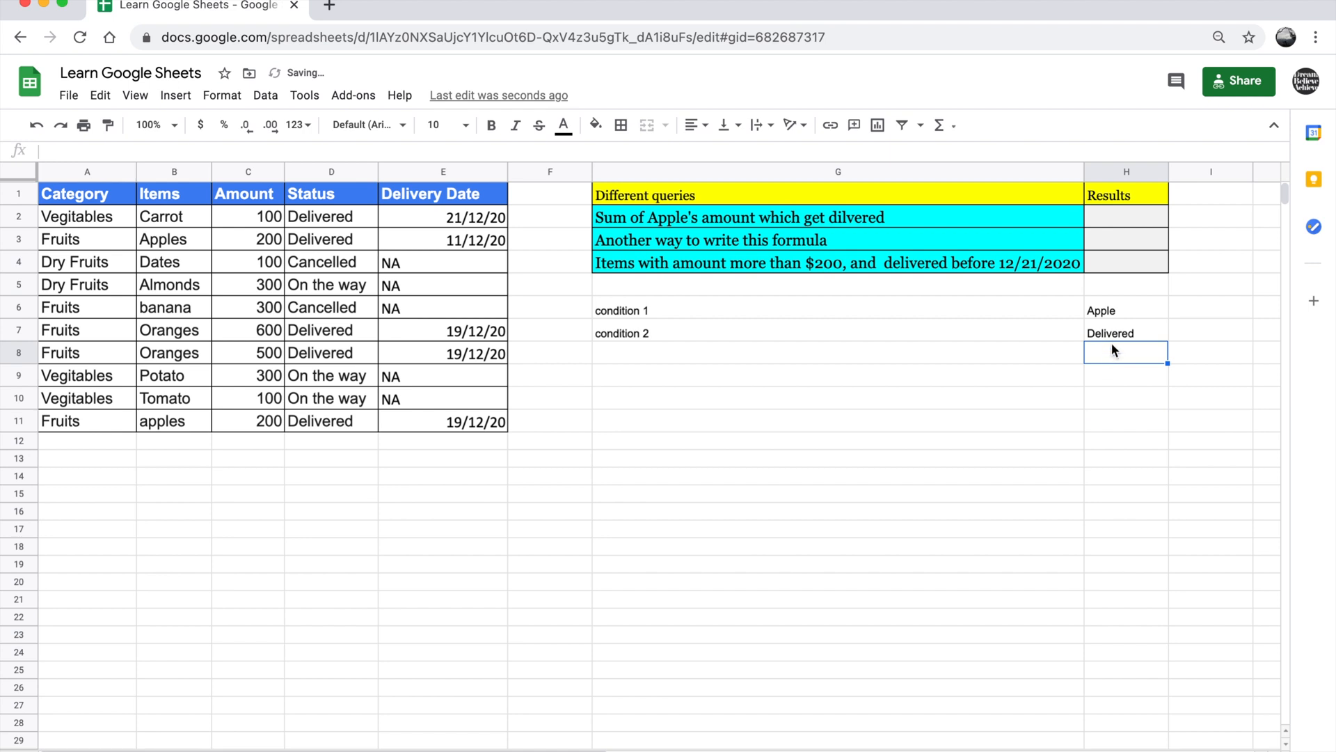
Compare the condition values with the Status and Items data, and correct H6 to "Apples"
left_click(1113, 334)
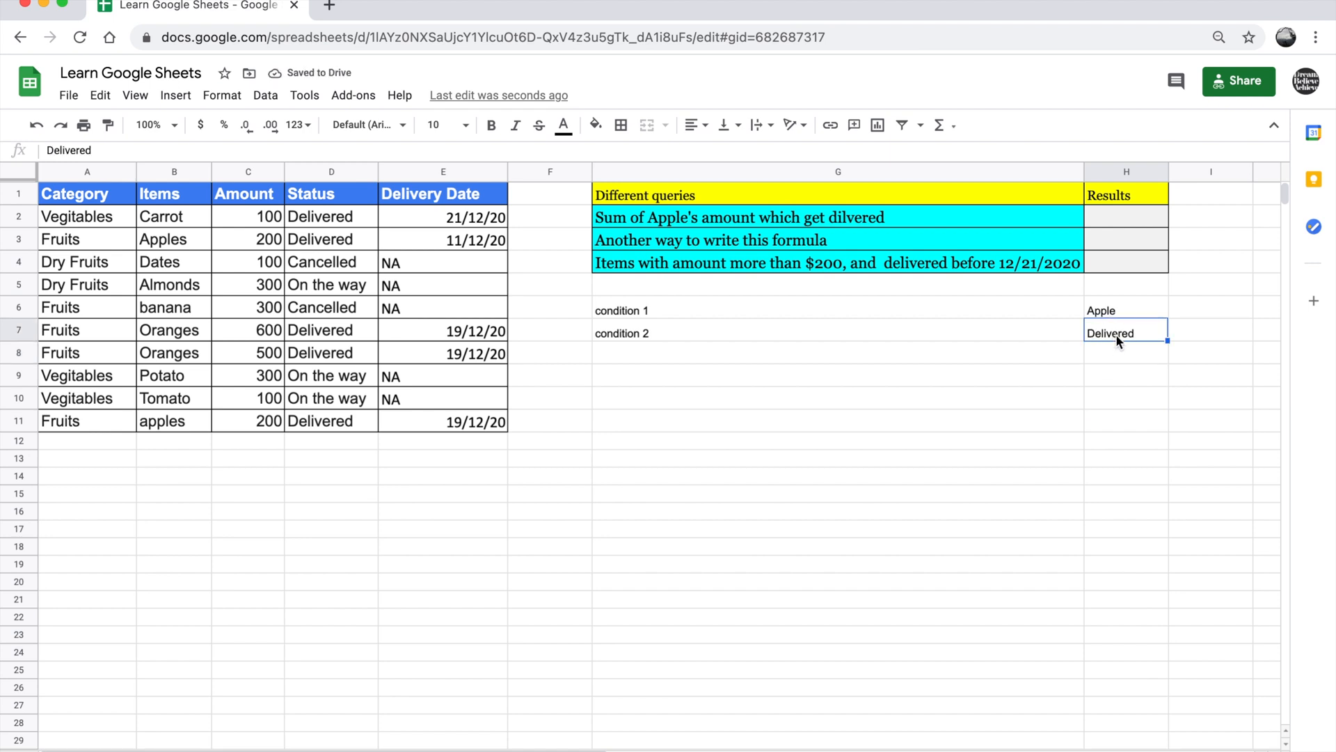
left_click(324, 222)
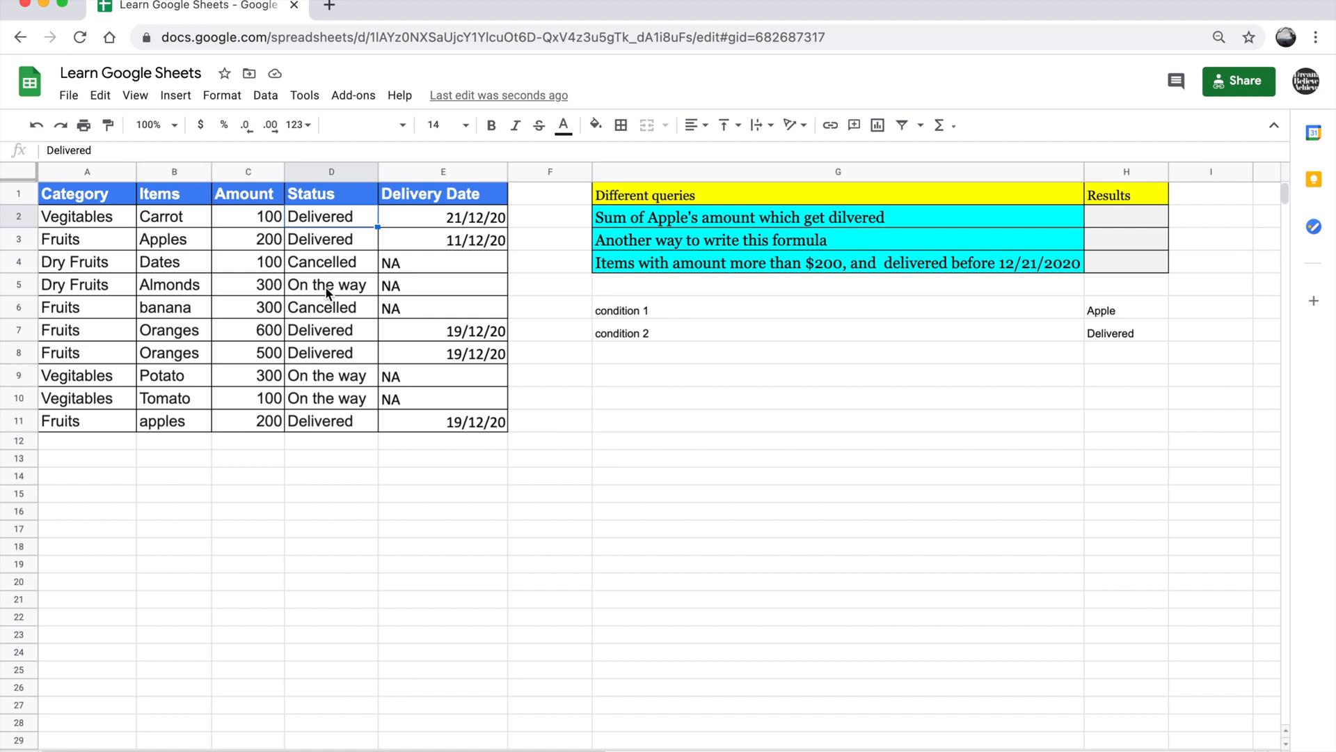
left_click(174, 239)
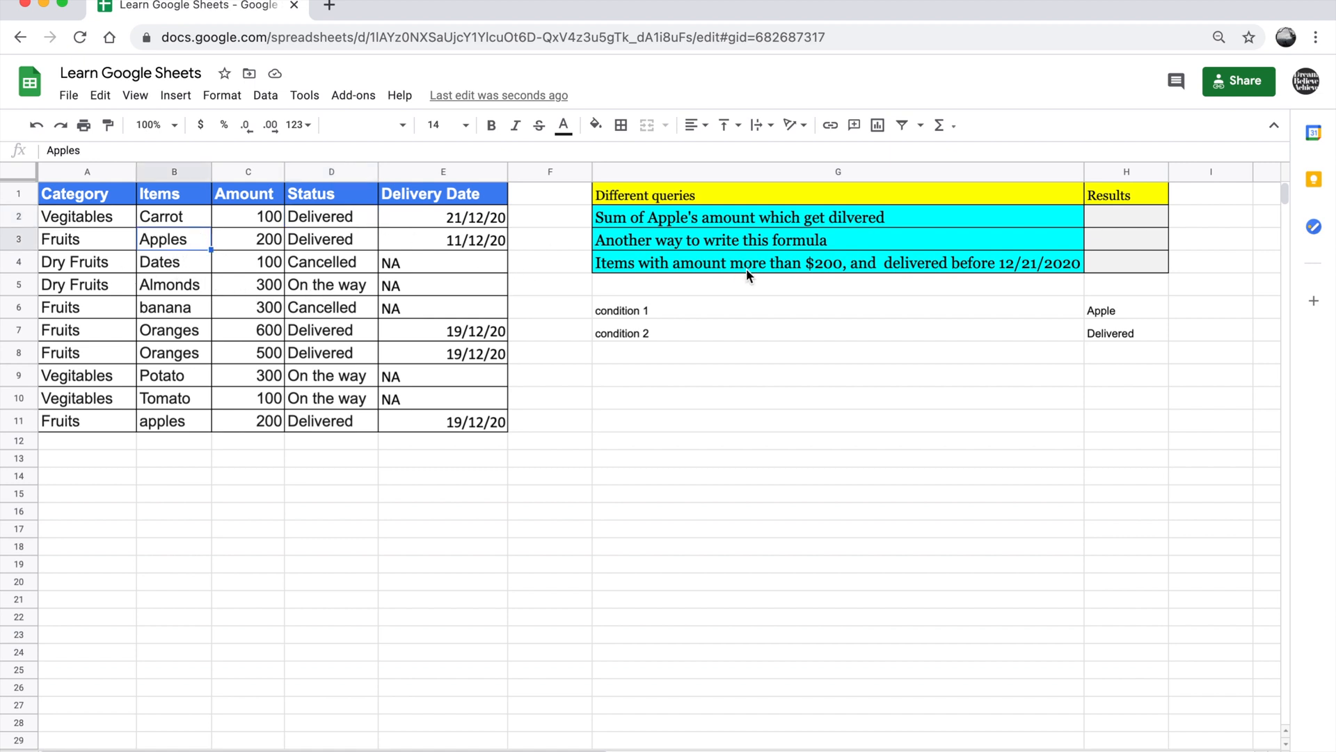
double_click(1132, 310)
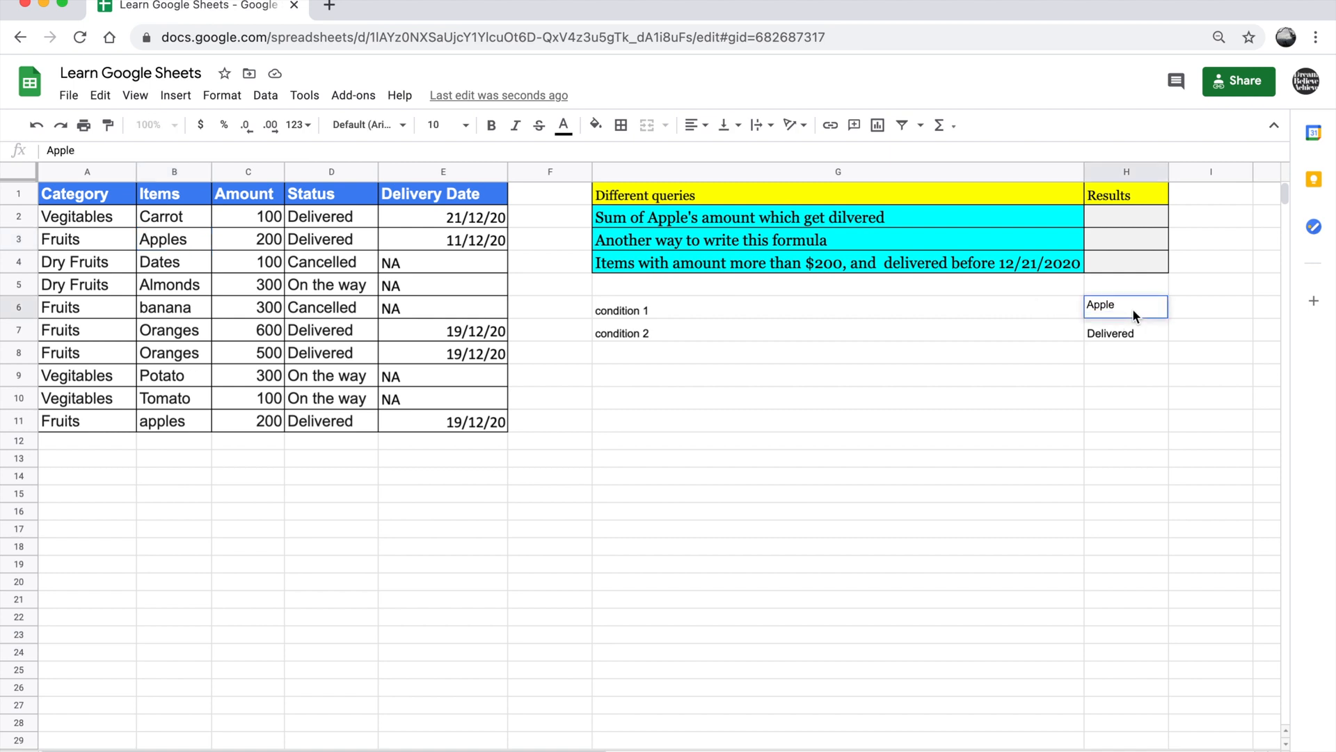
type("s")
Start a SUMIFS formula in H2 with the Amount cells C2:C11 as the sum range
left_click(1132, 226)
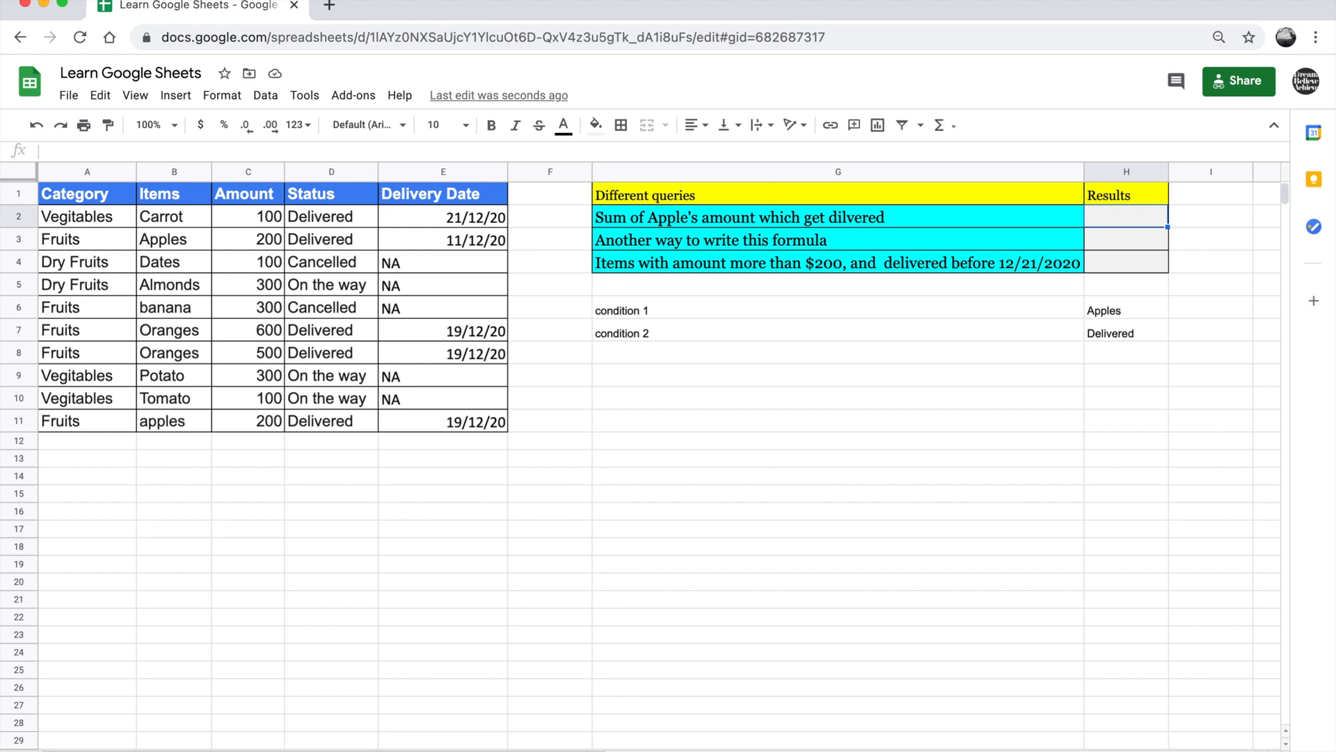
type("=su")
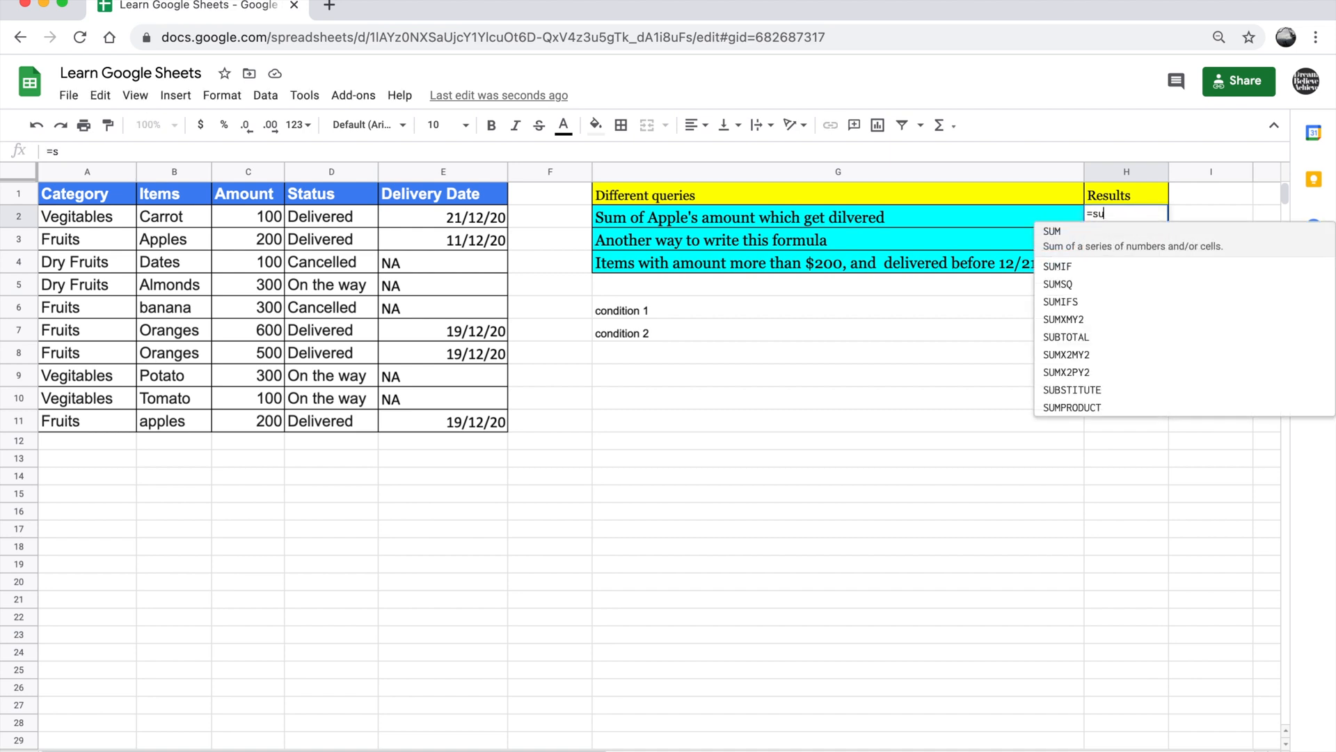
type("mifs")
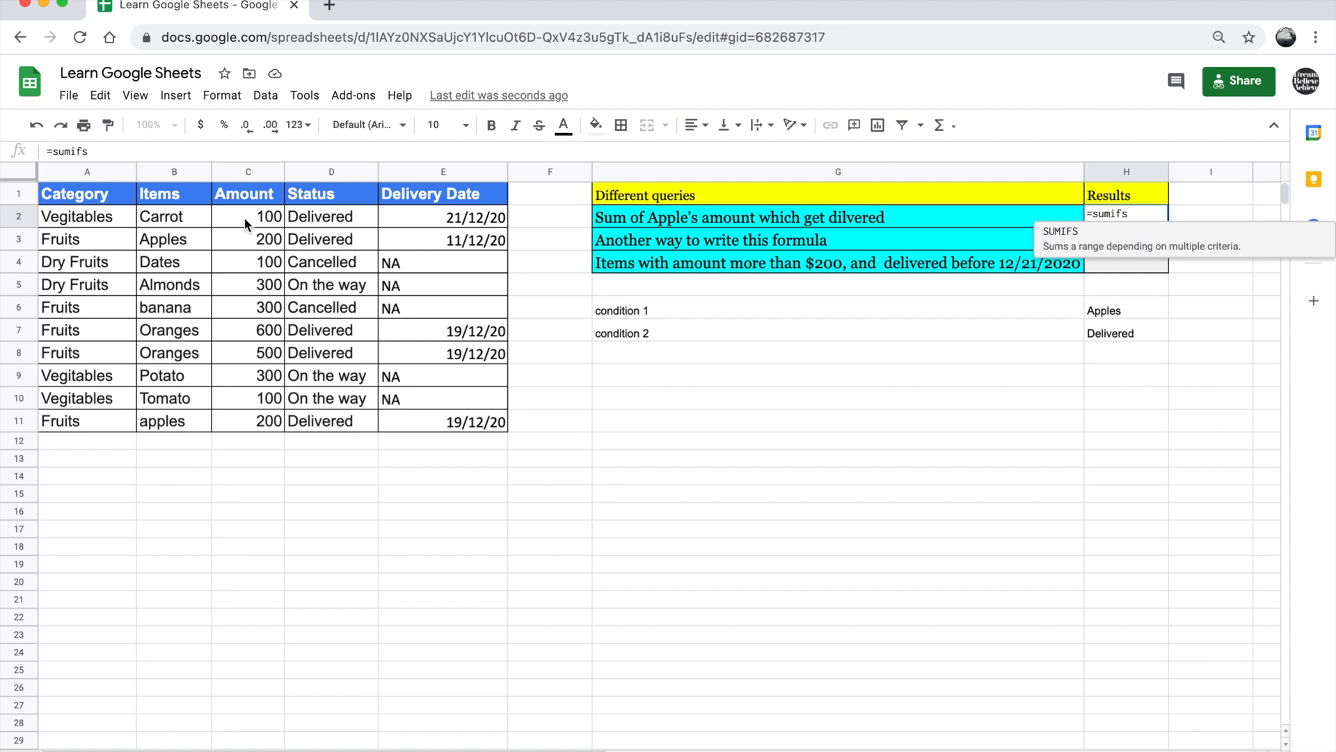
type("(")
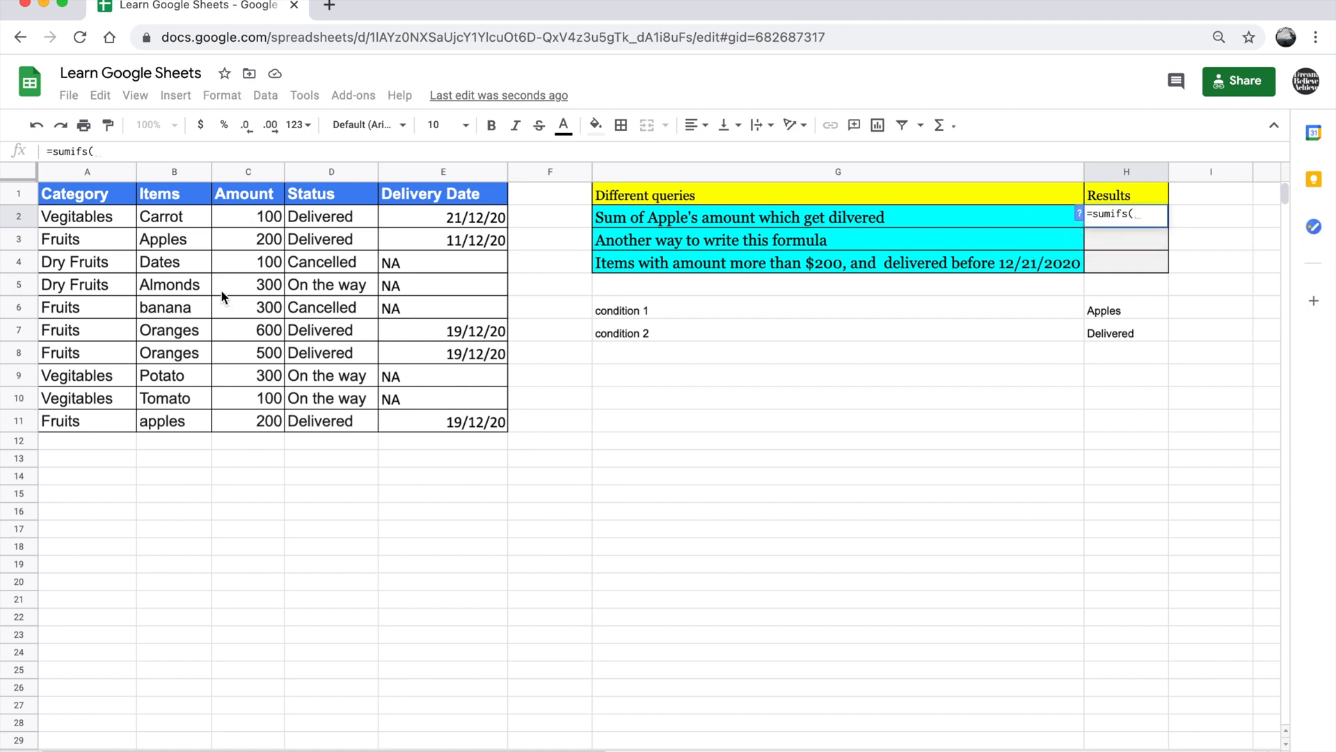
left_click_drag(259, 221, 259, 421)
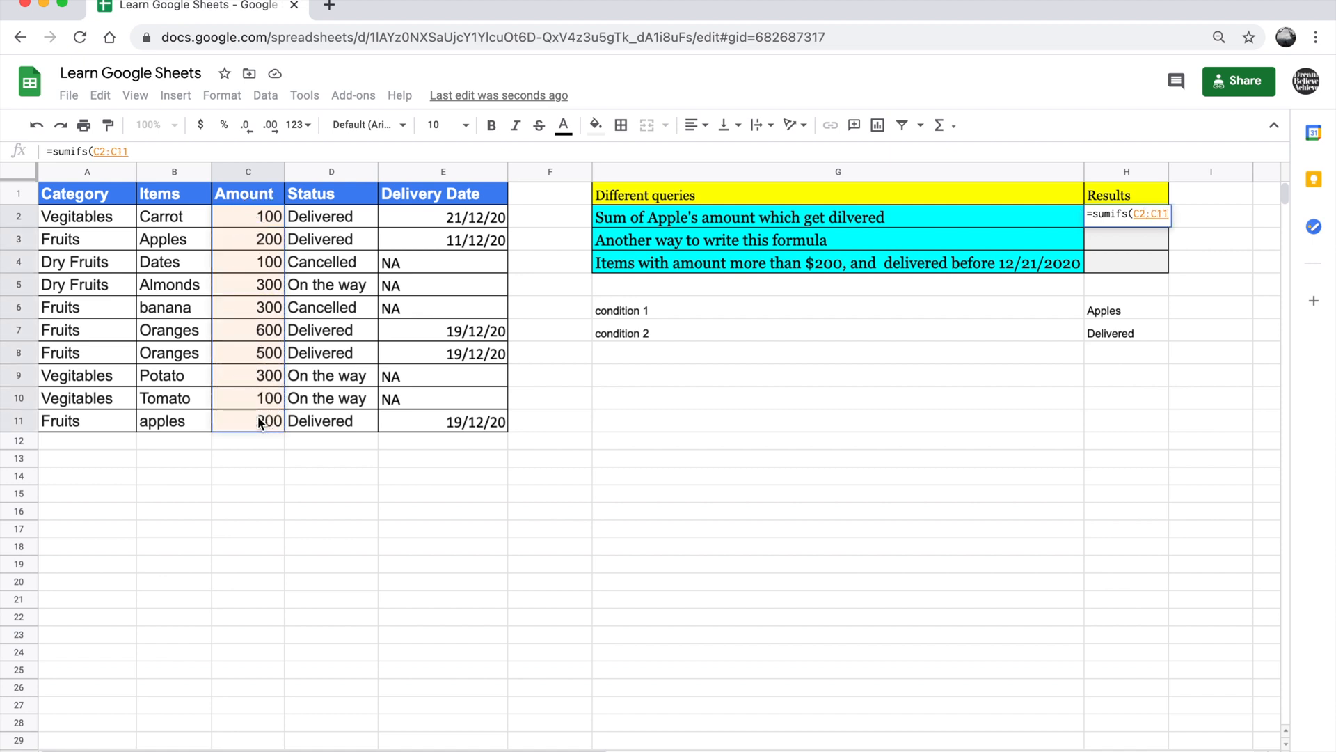
type(",")
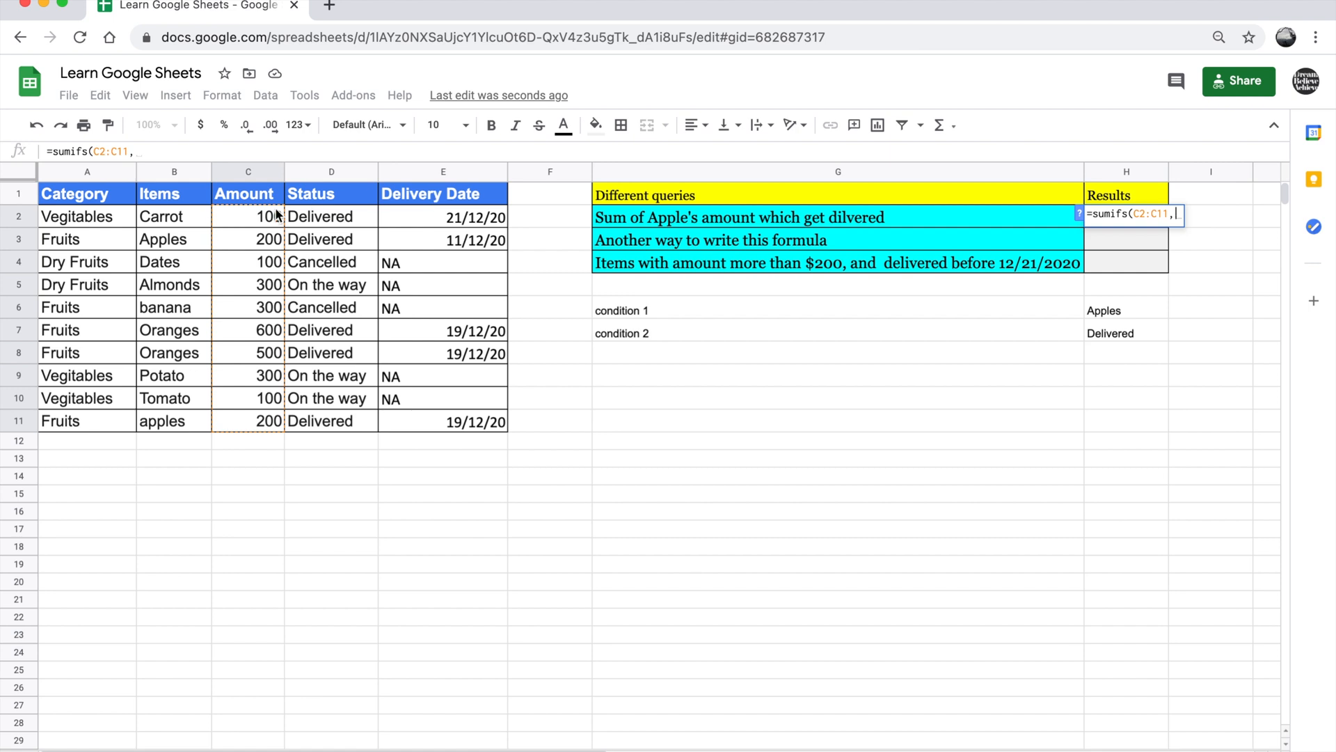
Add the Items range B2:B11 with the criterion "apples" to the SUMIFS formula in H2
left_click_drag(191, 221, 187, 421)
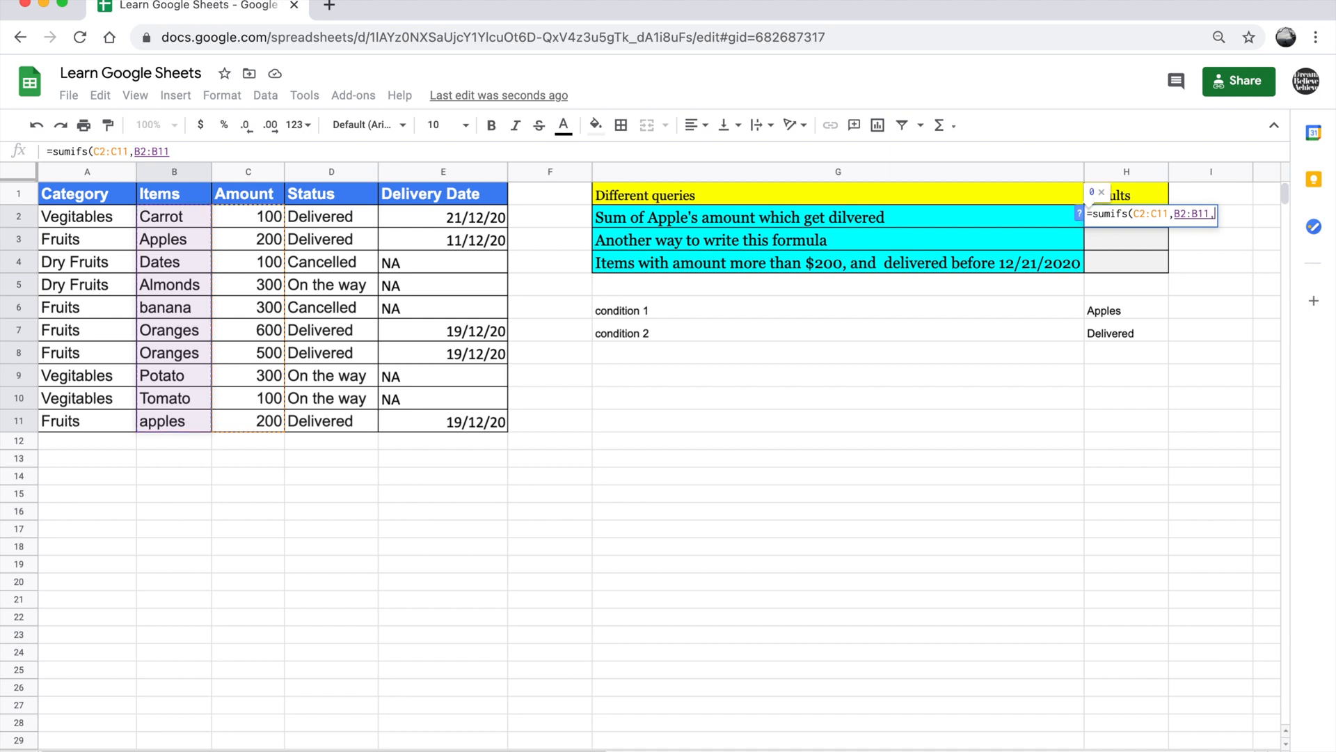
type(",\"\"")
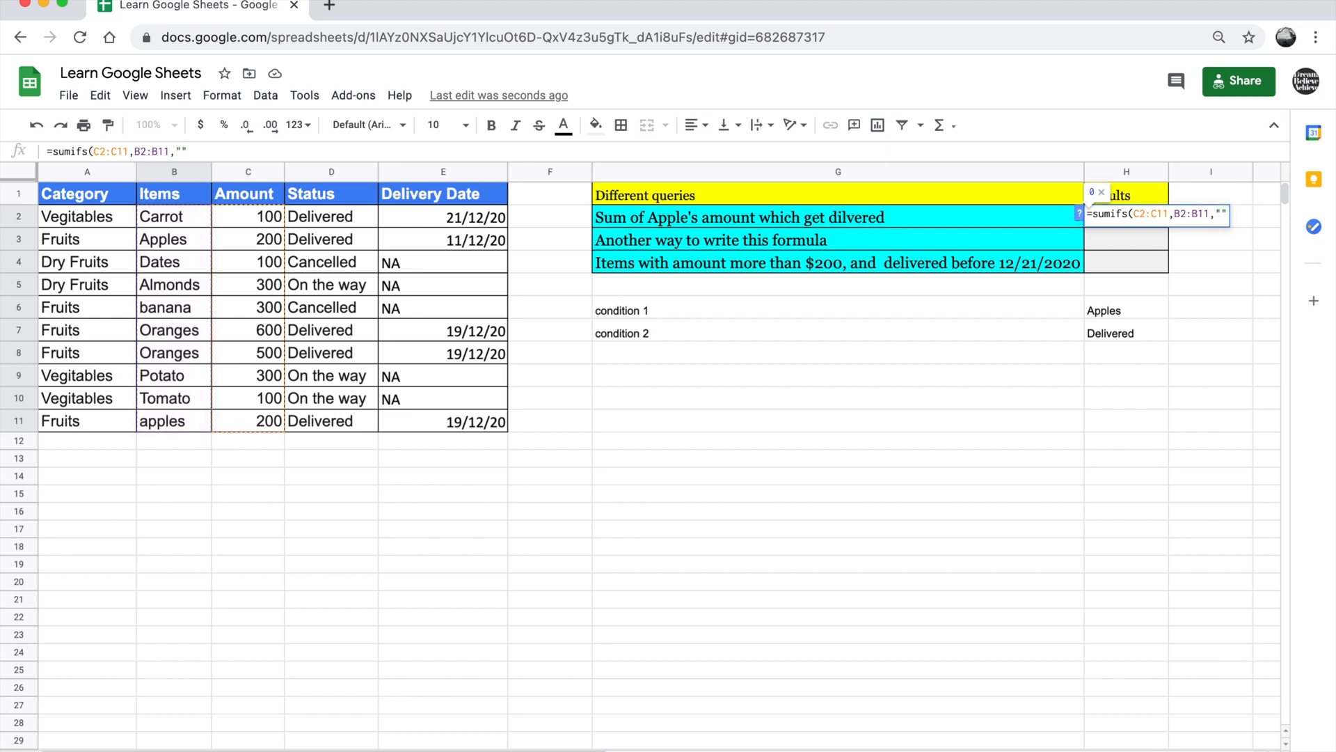
key("Left")
type("apples")
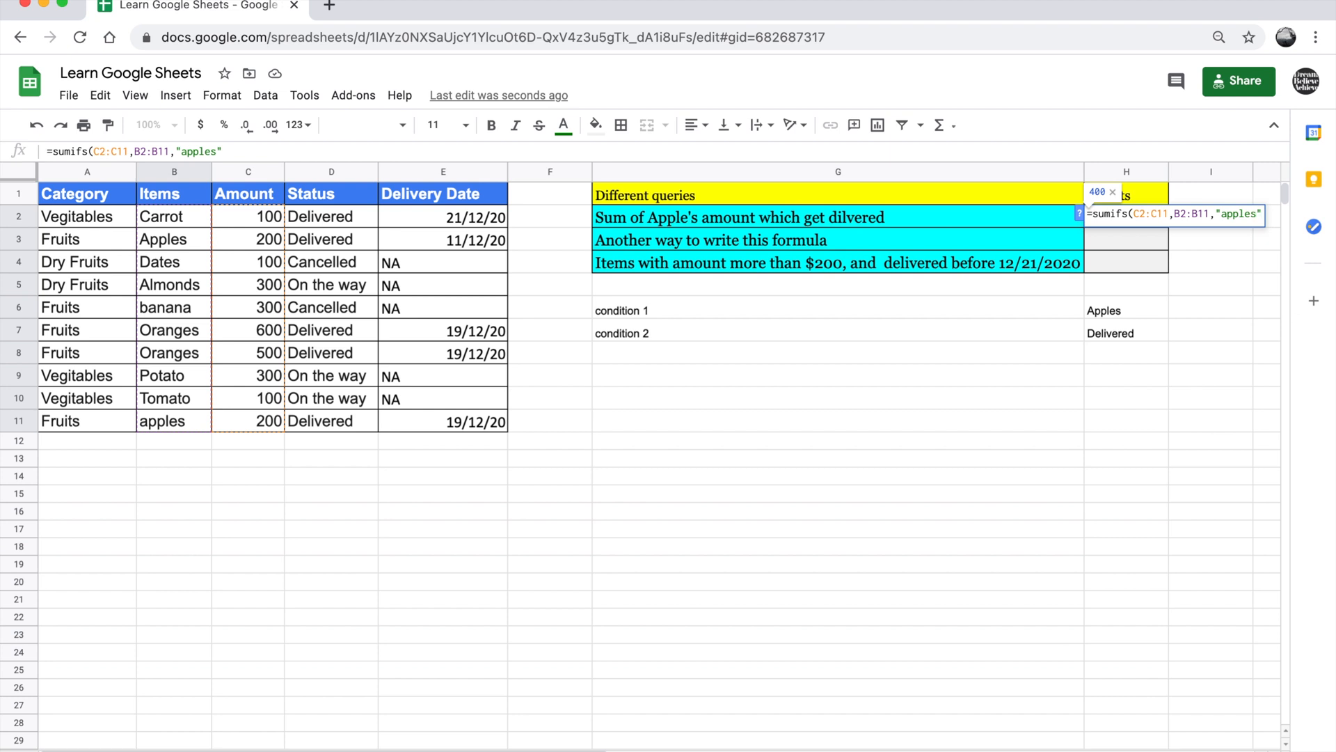
Complete the H2 SUMIFS formula with the Status range D2:D11 and the criterion "delivered", declining the suggested autofill
type(",")
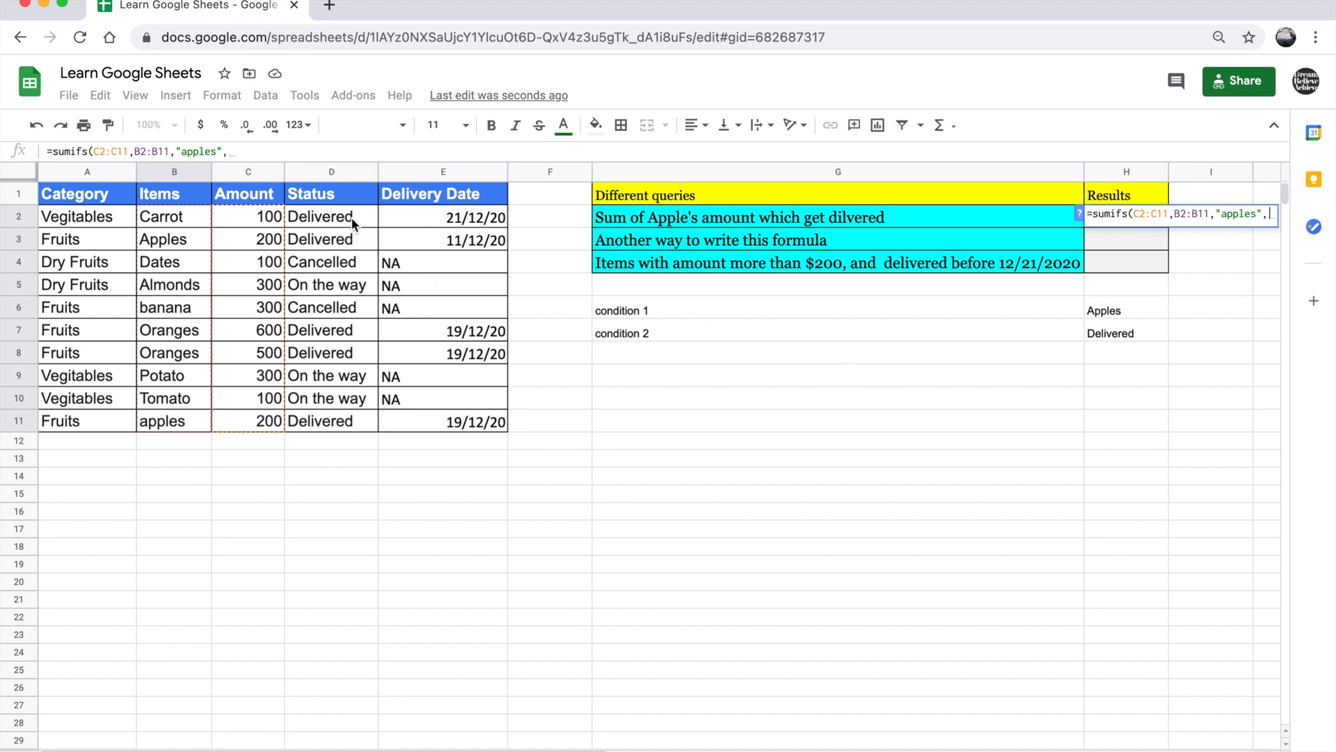
left_click_drag(353, 217, 356, 420)
type(",")
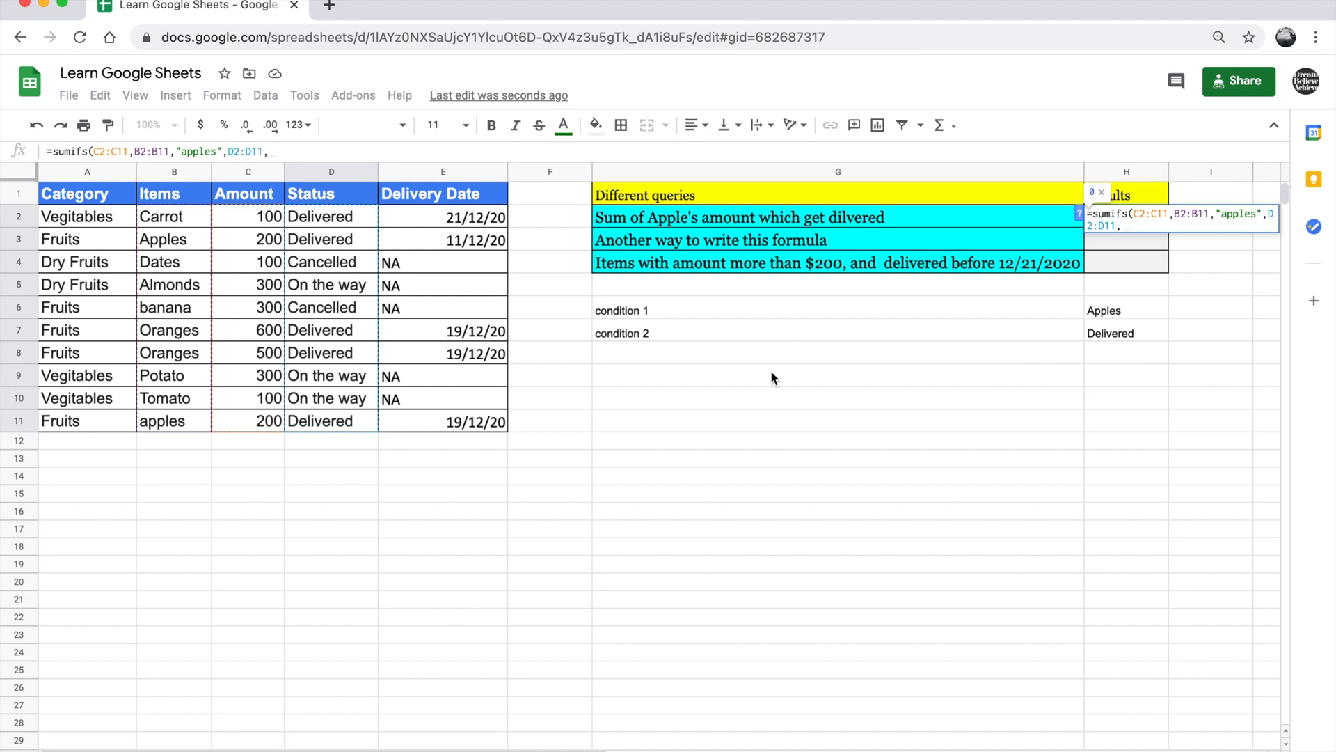
type("\"\"")
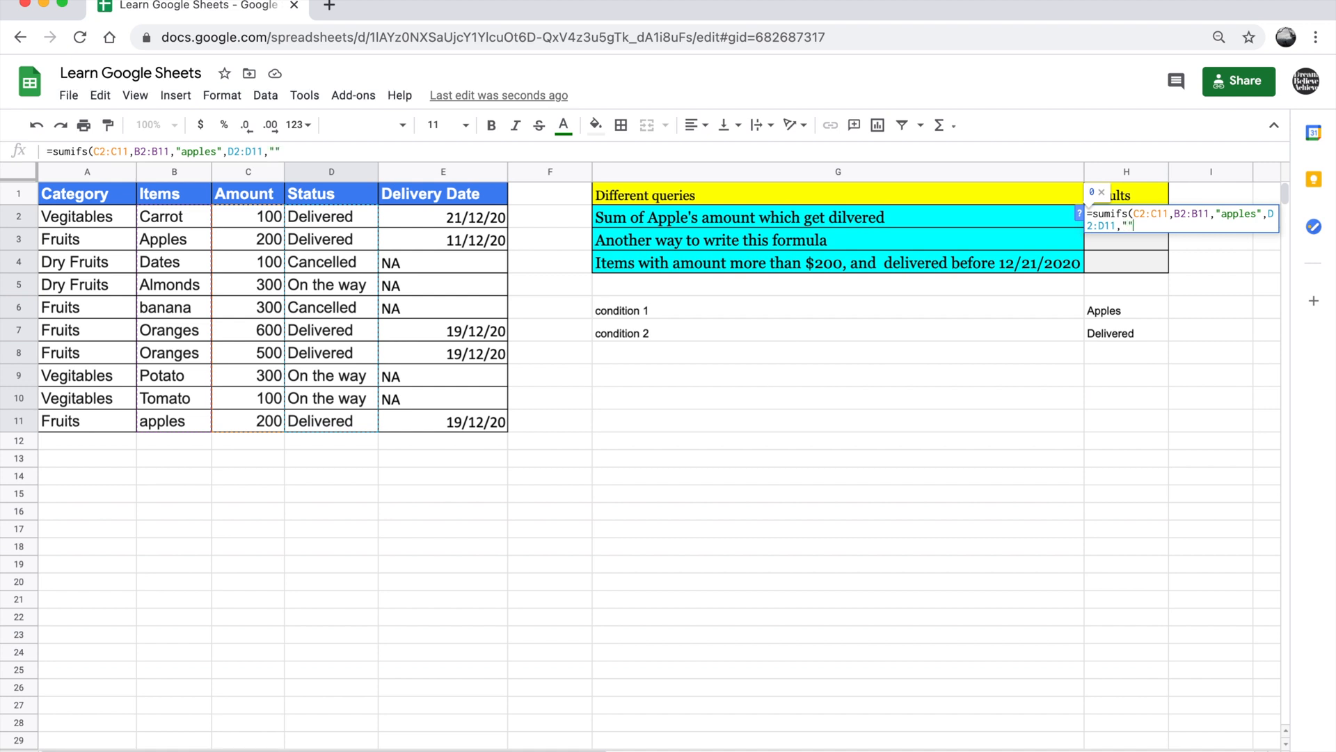
type("delivered")
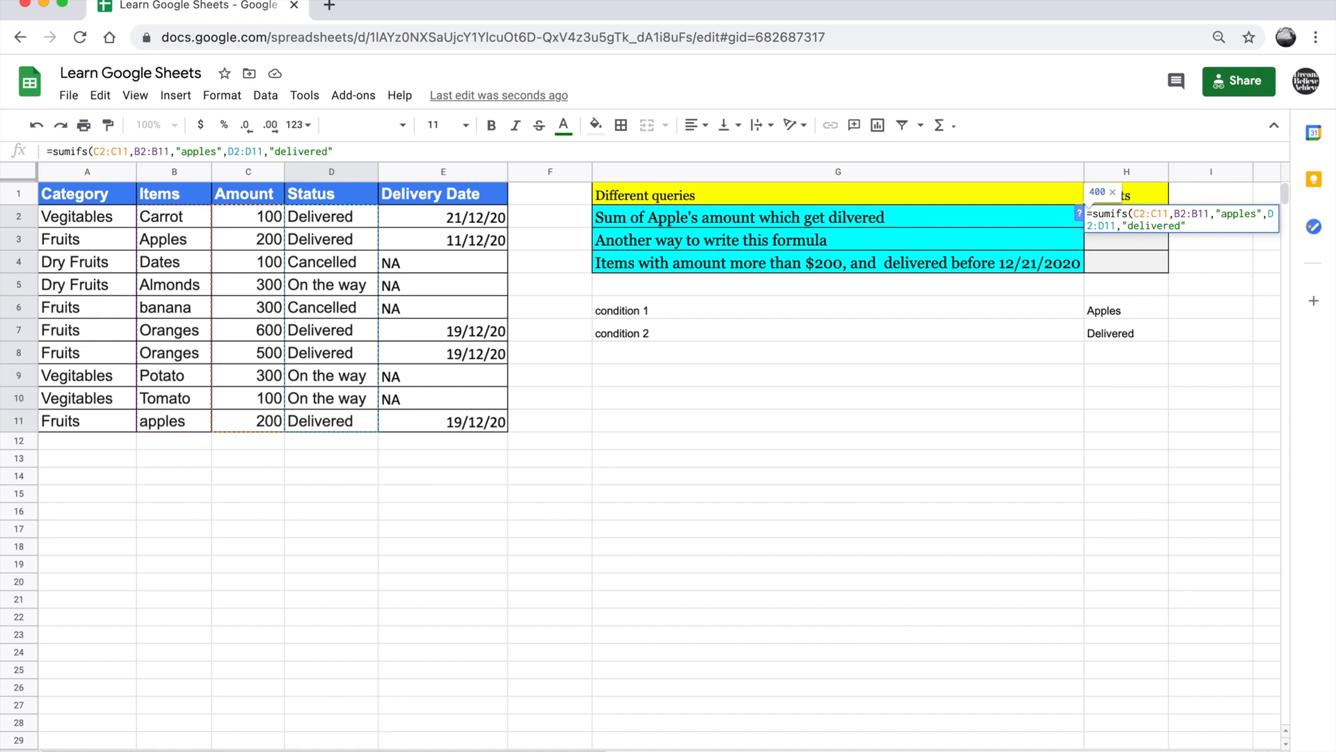
type(")")
key("Return")
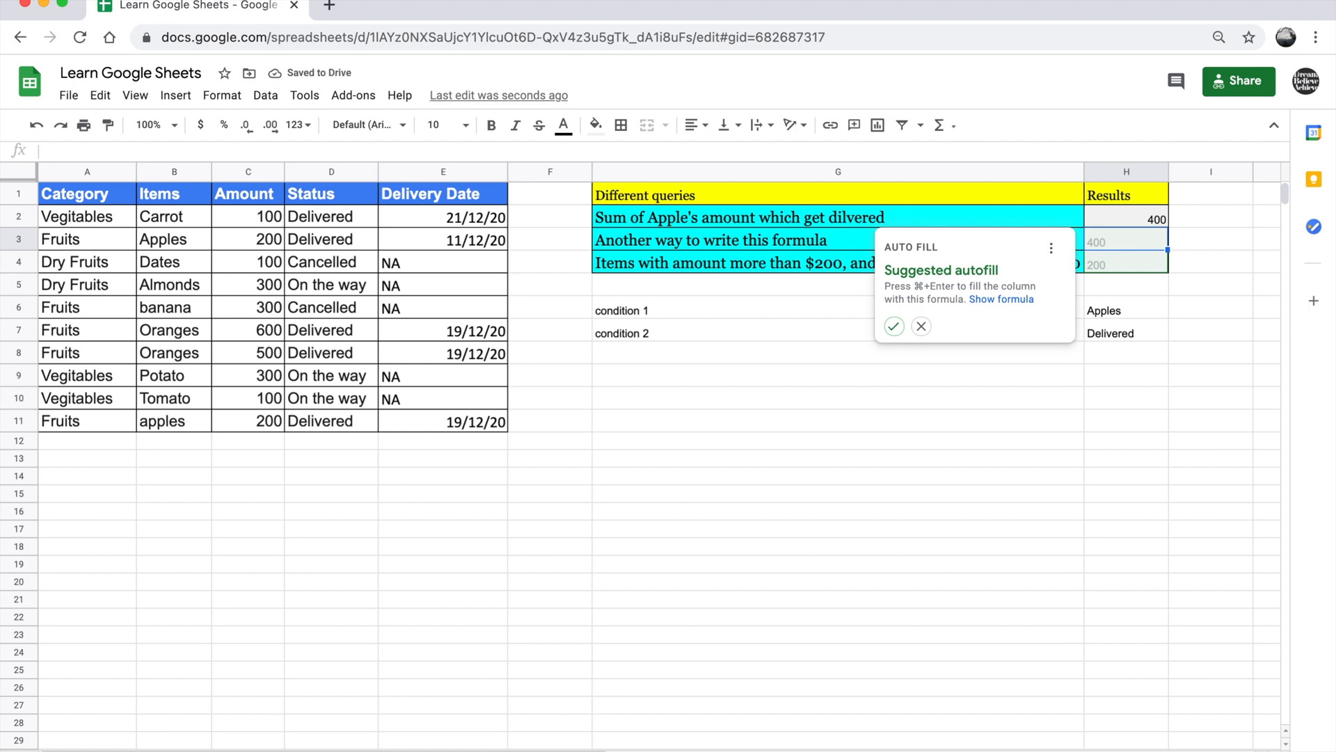
left_click(922, 327)
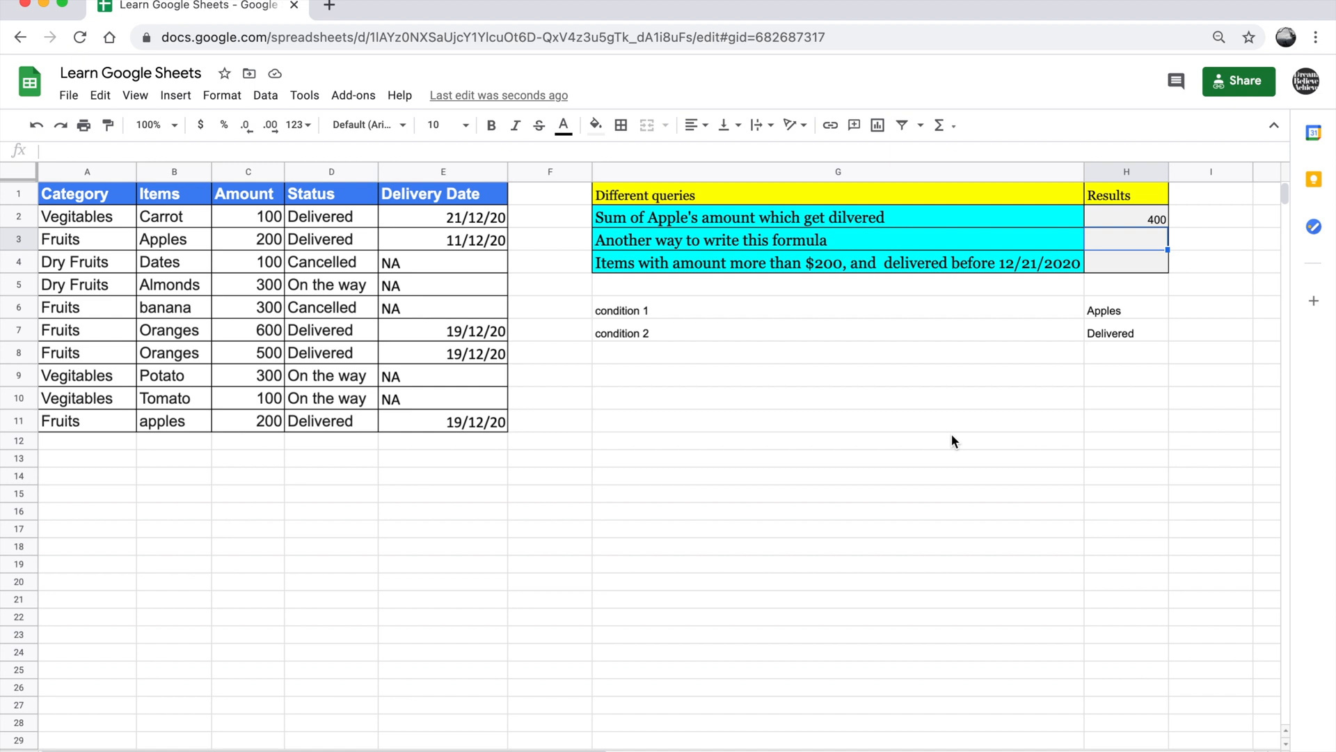
left_click(1146, 219)
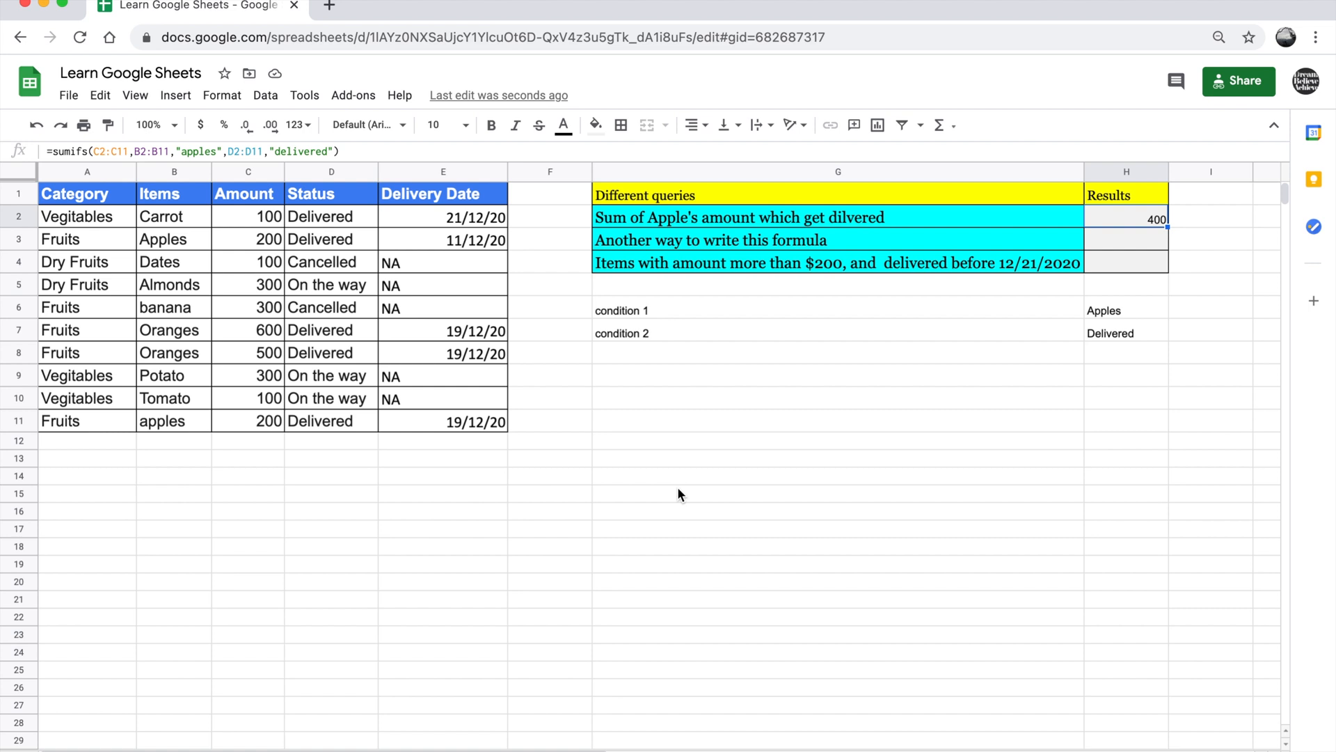
left_click(694, 247)
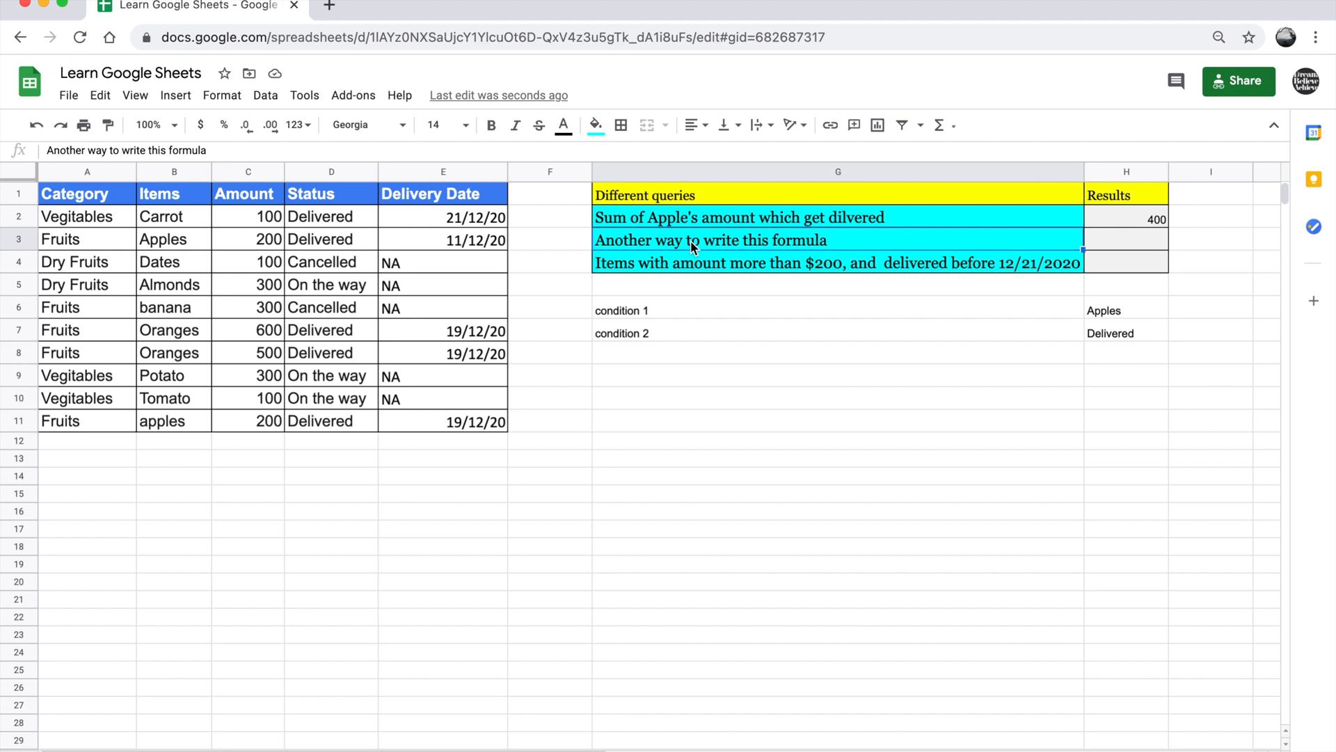
left_click(1129, 221)
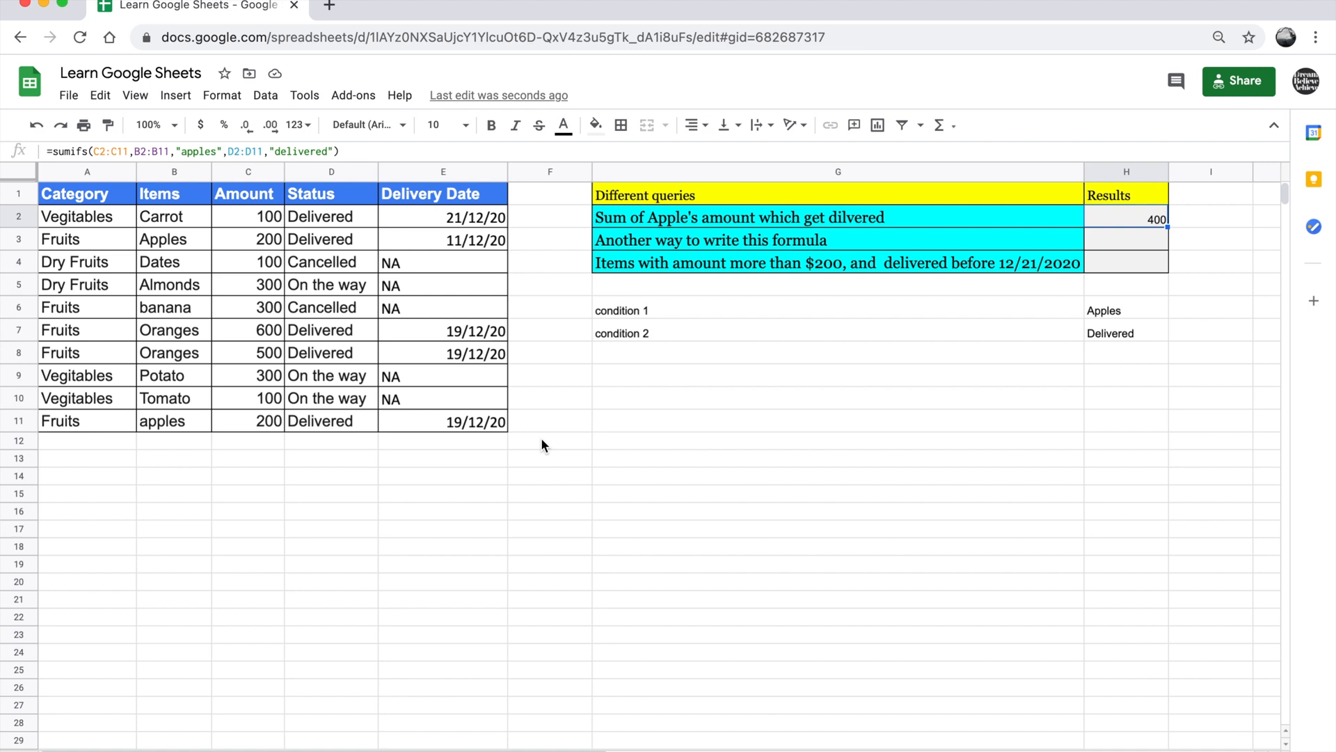
type("=")
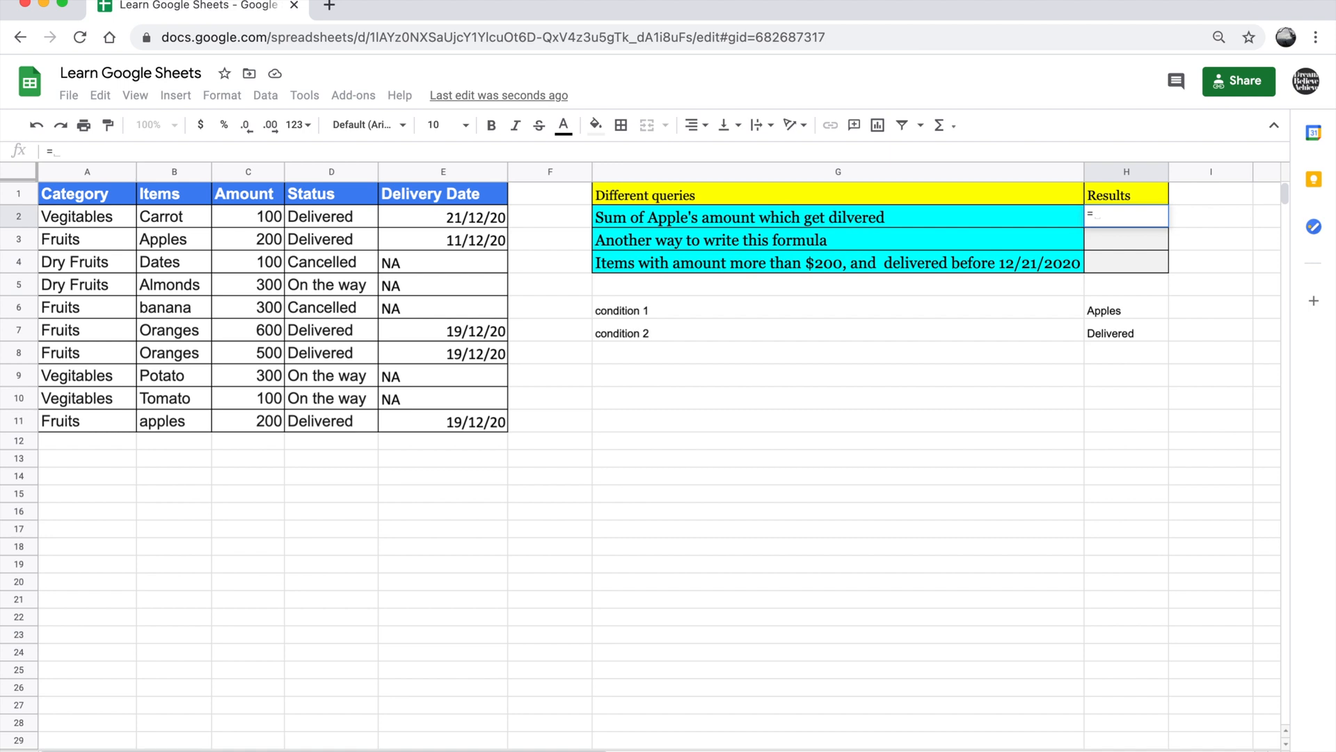
type("z")
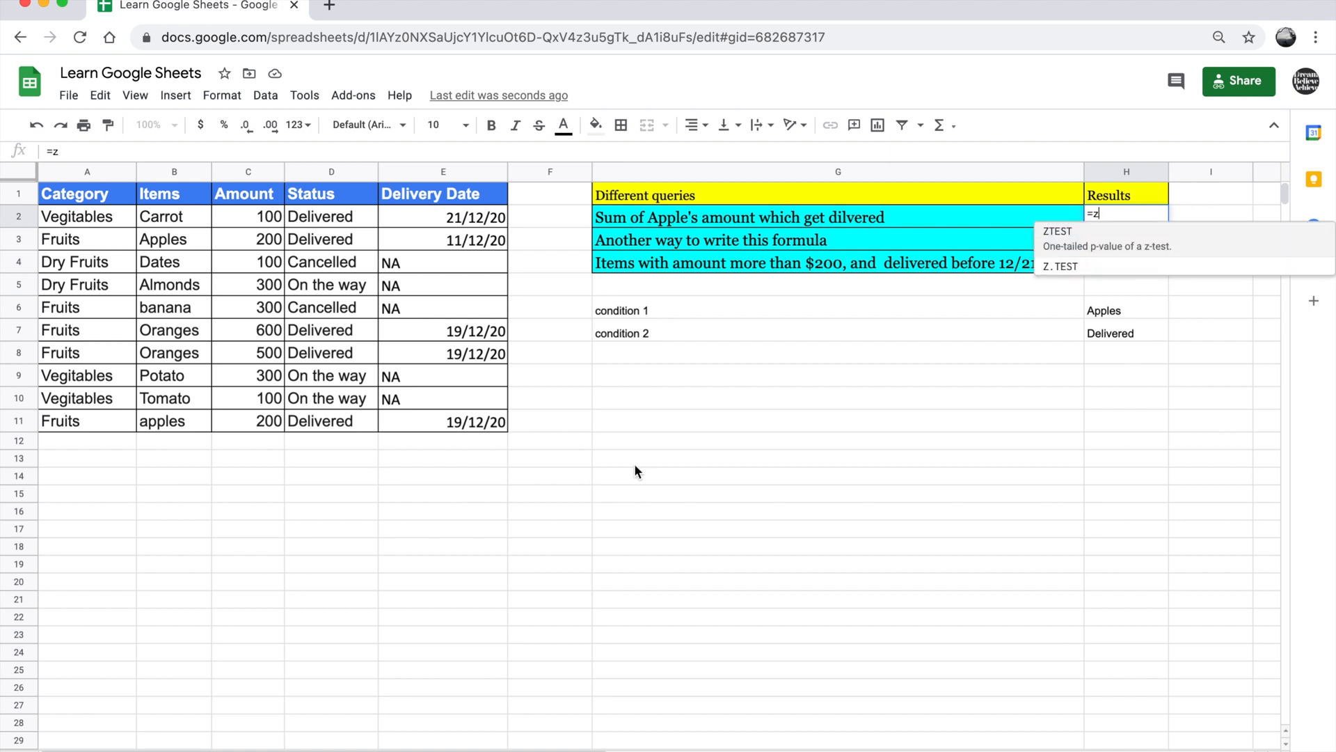
left_click(637, 463)
type("z")
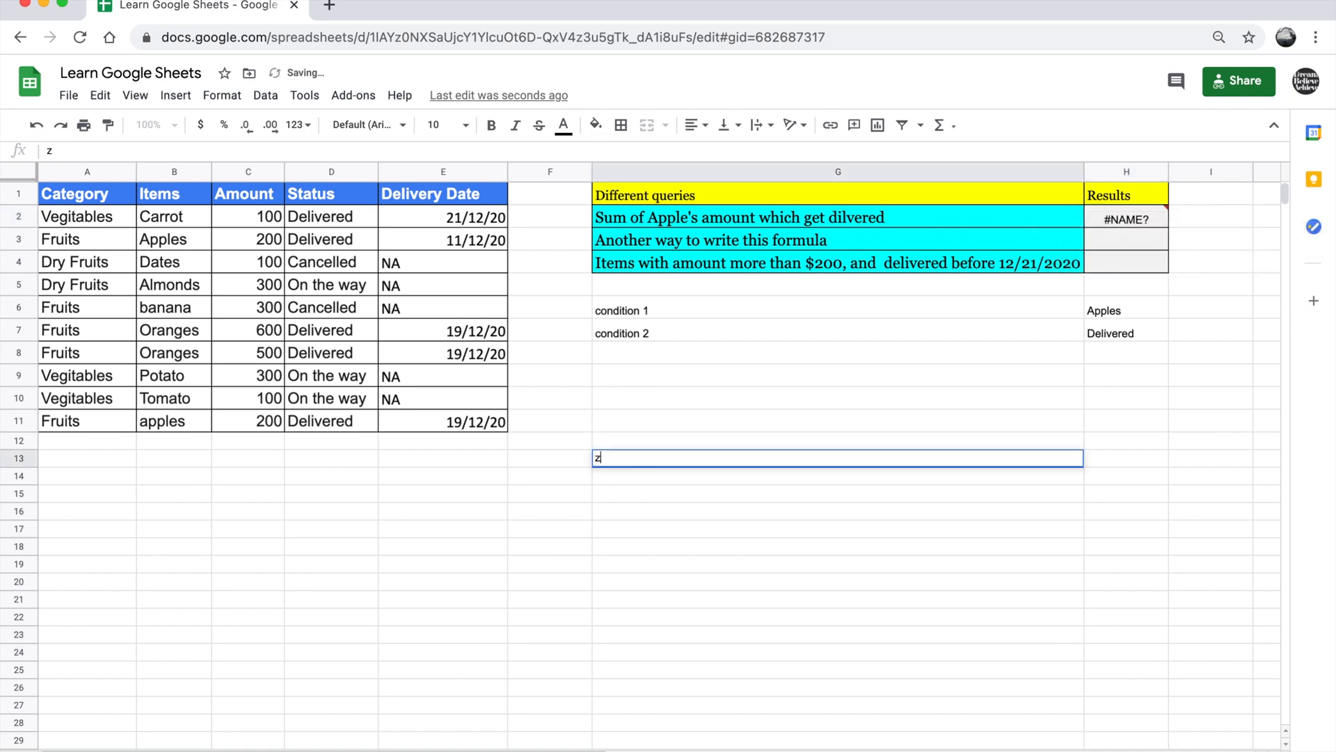
key("BackSpace")
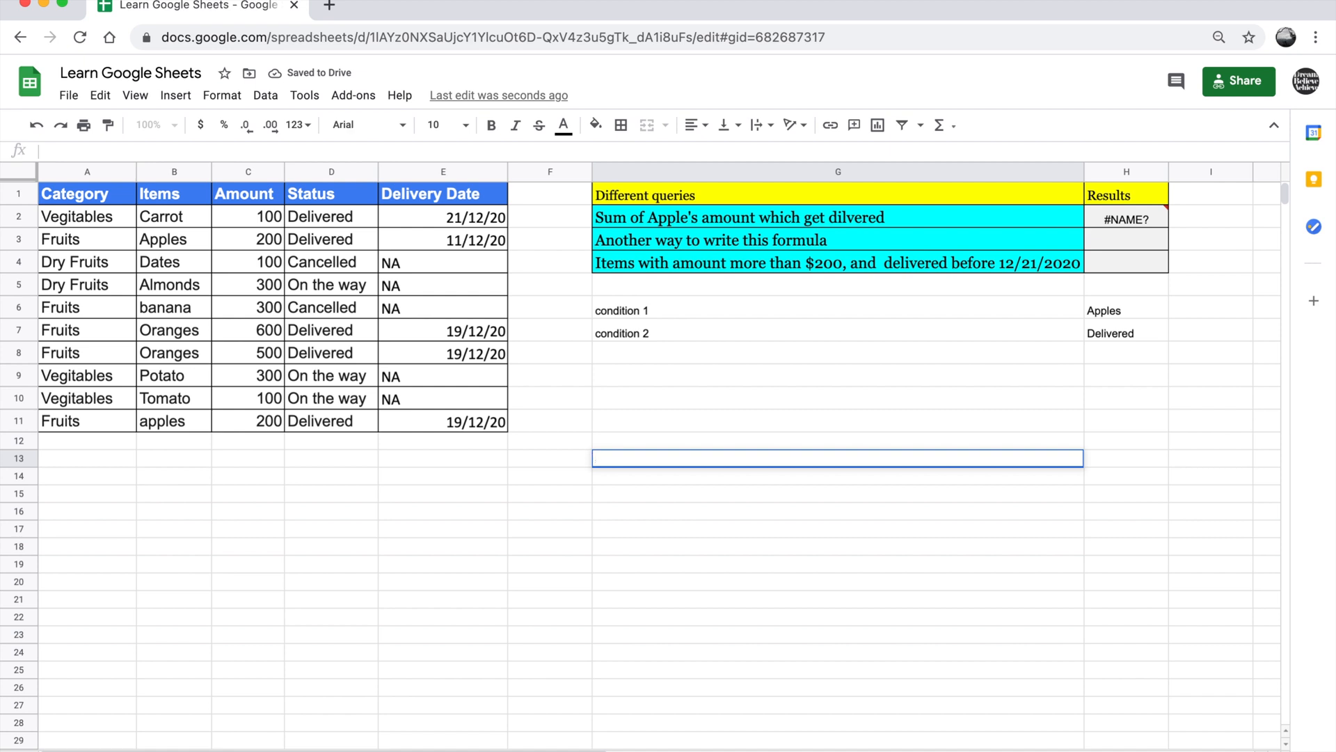
left_click(706, 426)
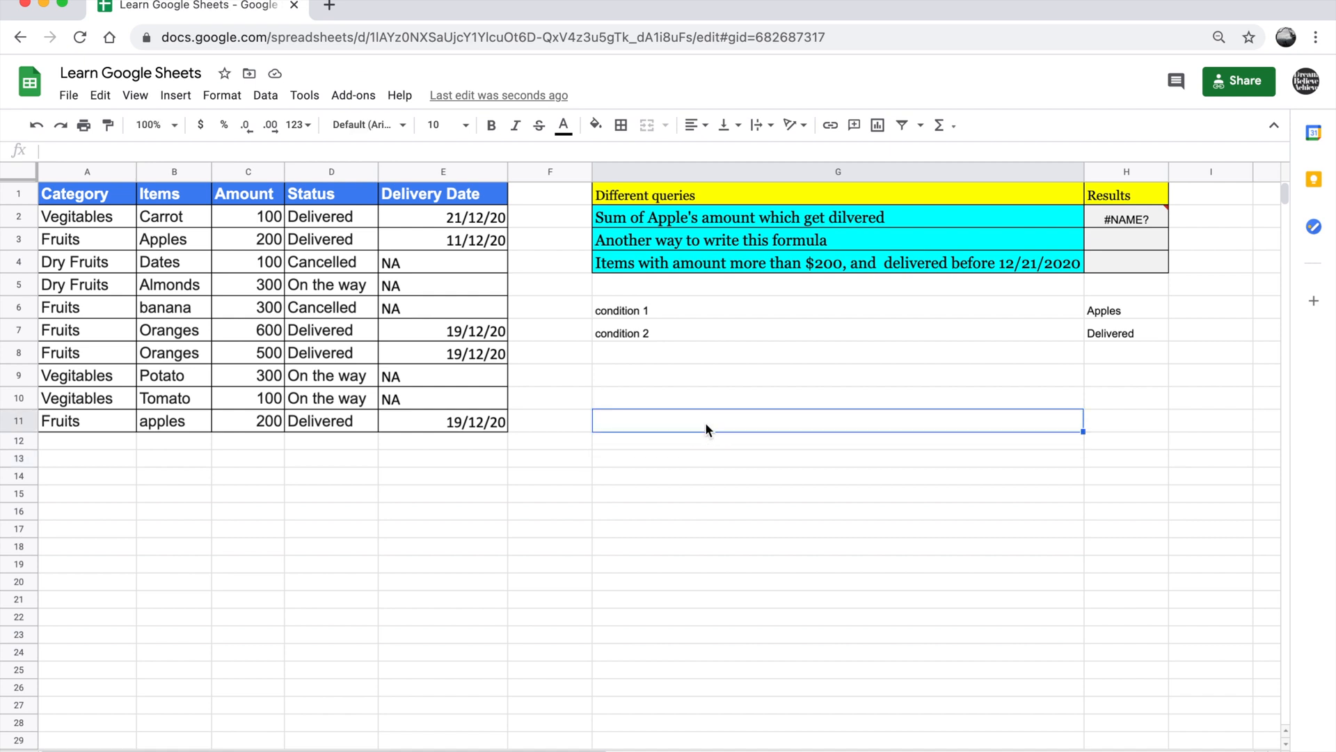
key("super+z")
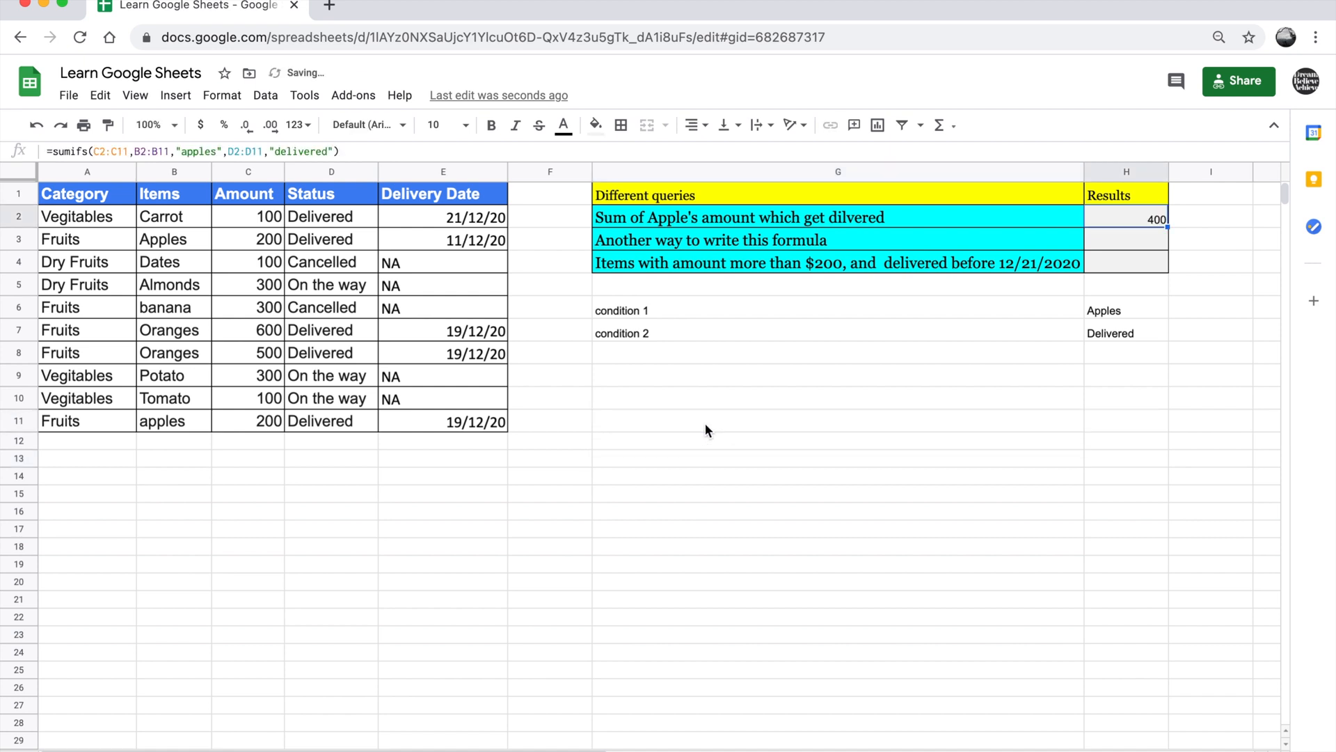
Start a second SUMIFS formula in H3 with the Amount cells C2:C11 as the sum range
double_click(1133, 236)
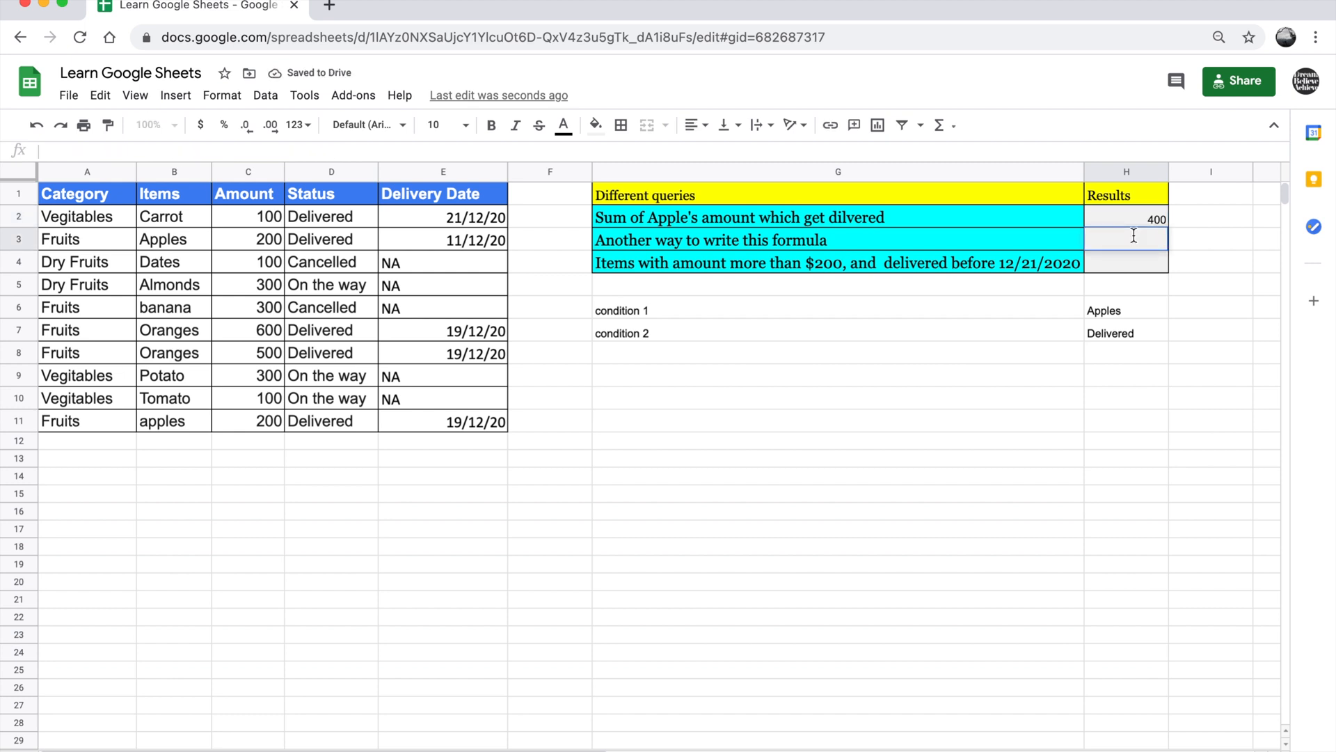
type("=")
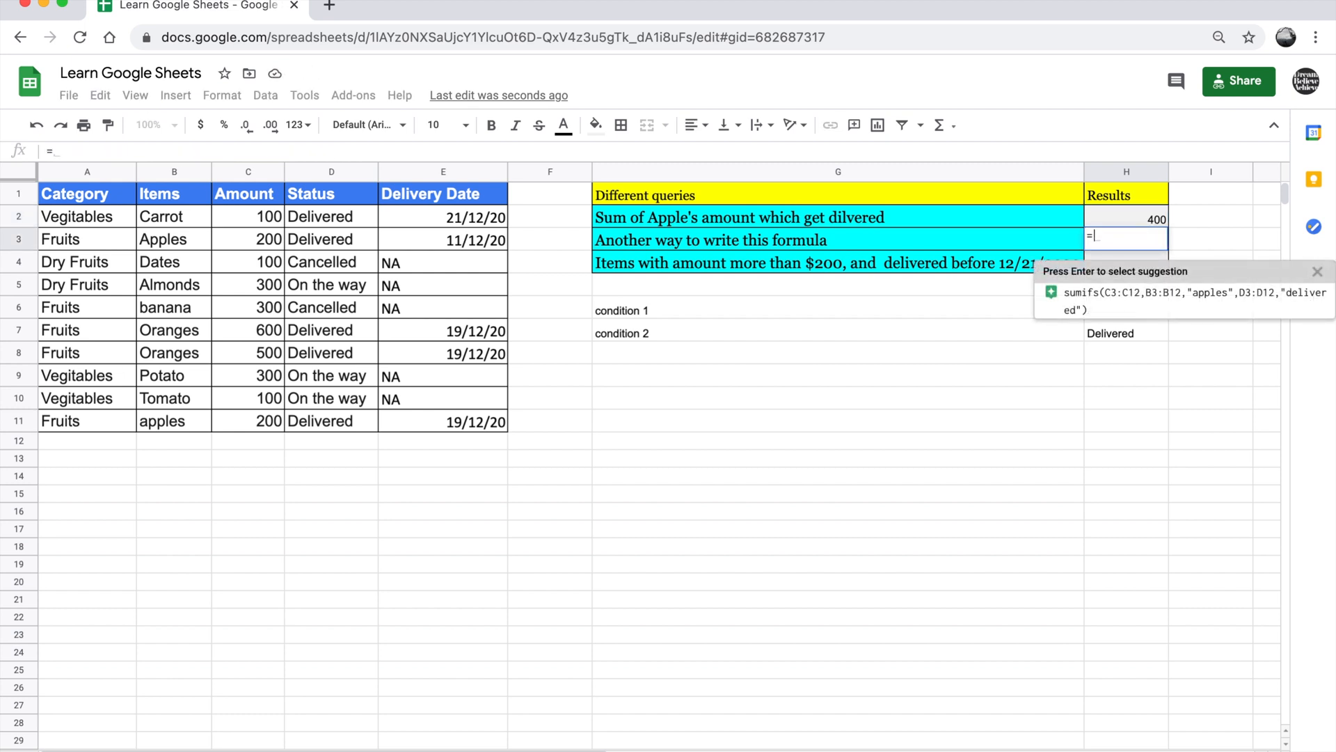
type("sumifs")
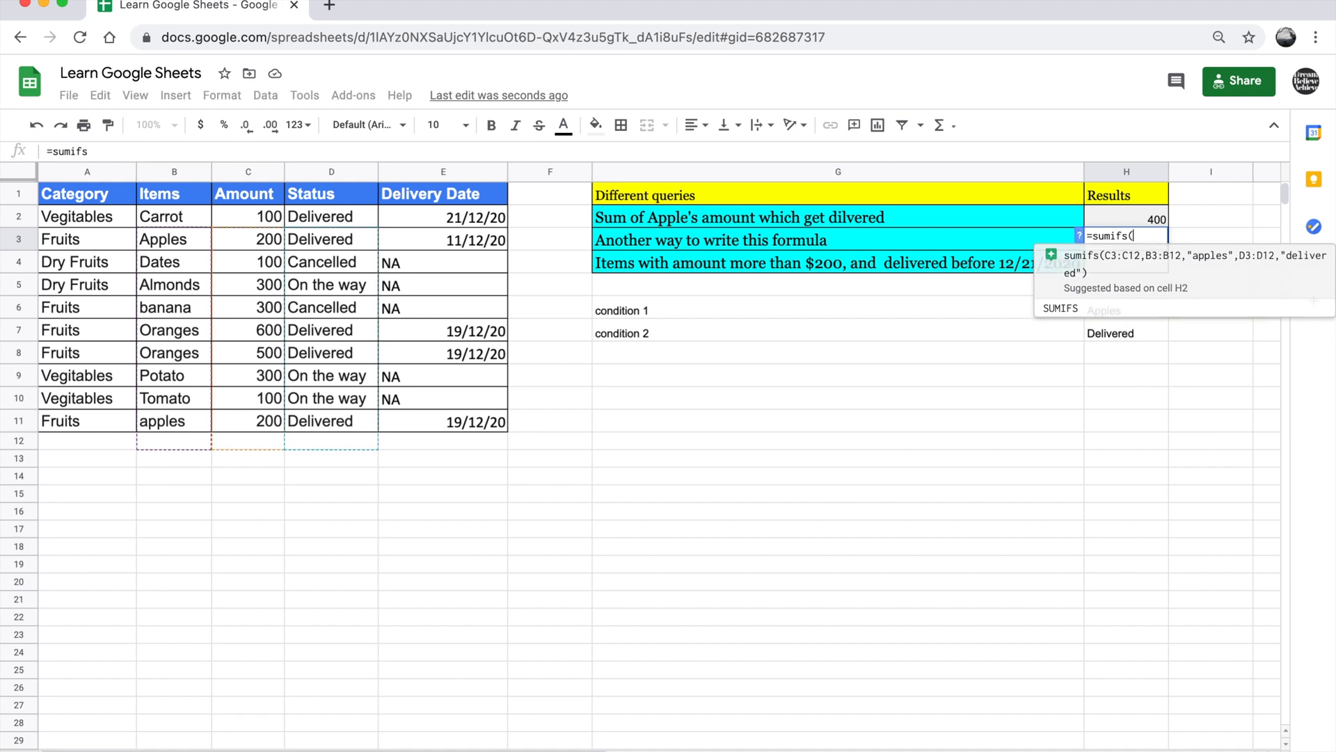
type("(")
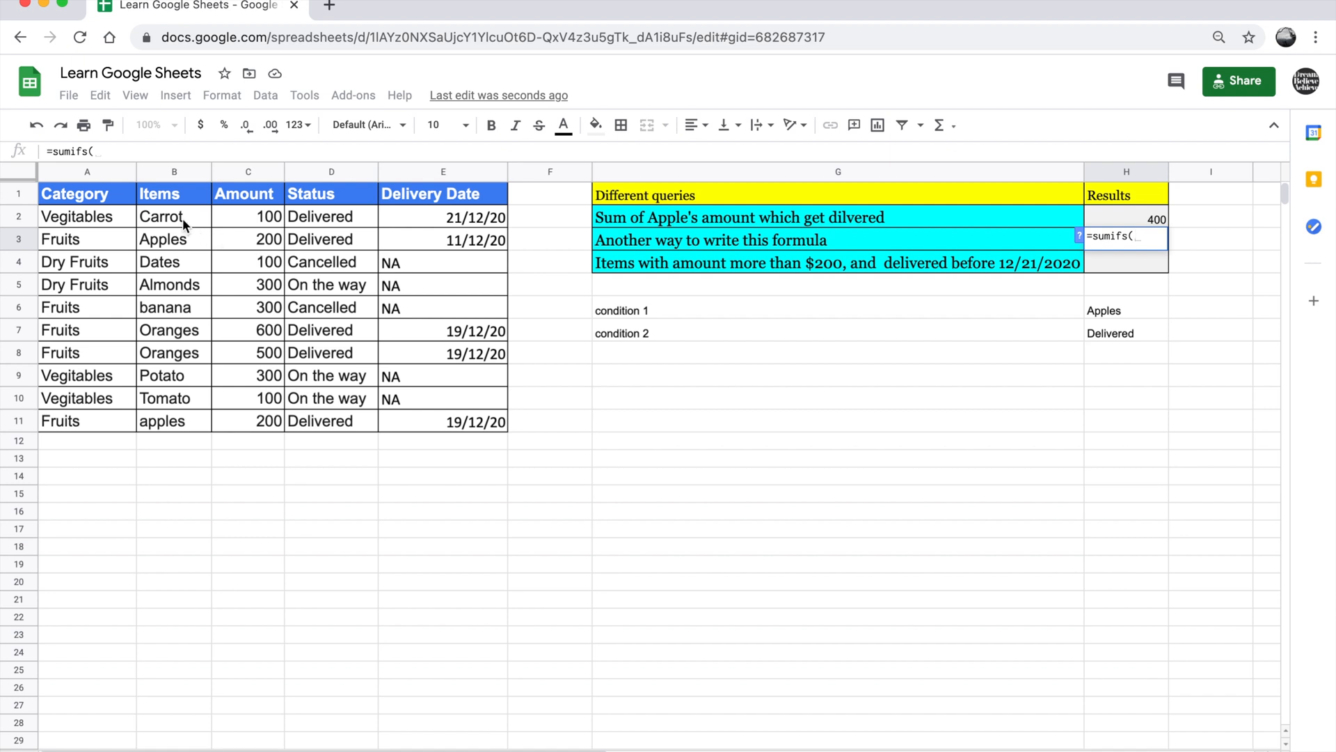
left_click_drag(262, 218, 263, 421)
type(",")
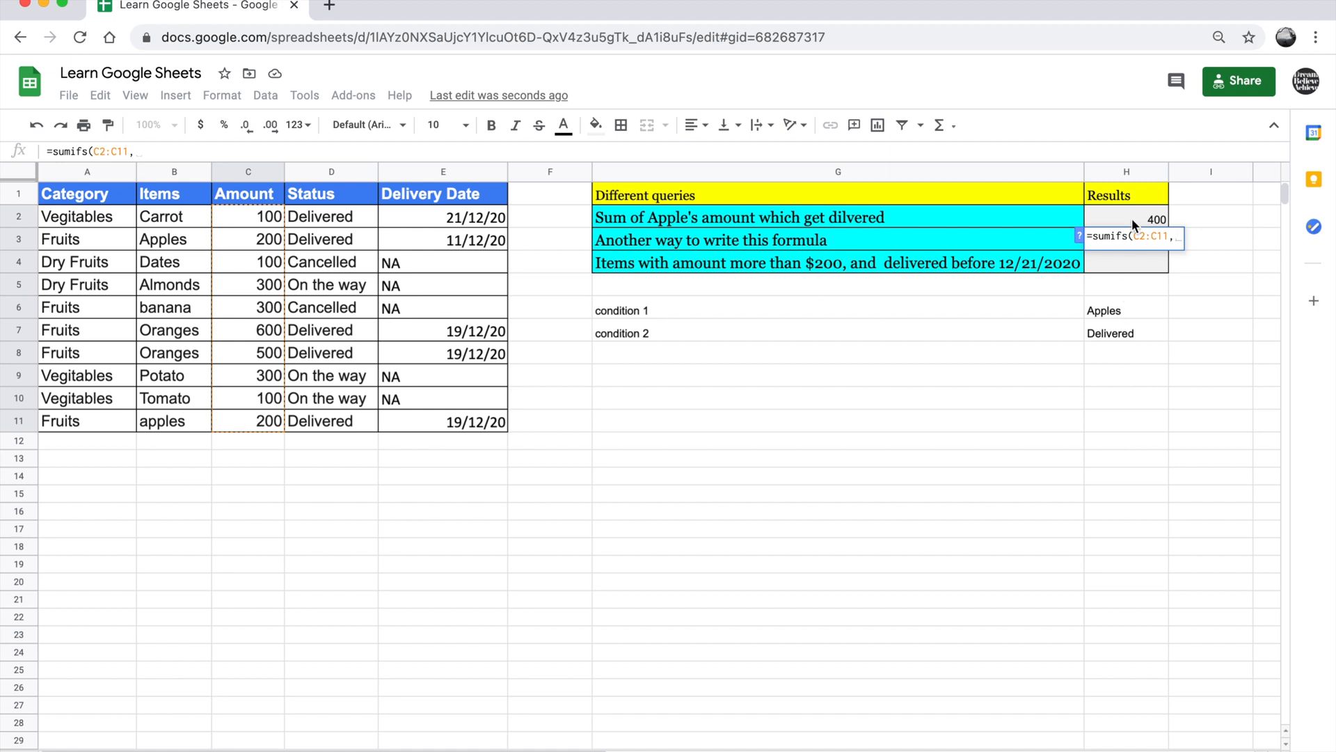
left_click(189, 245)
type(",")
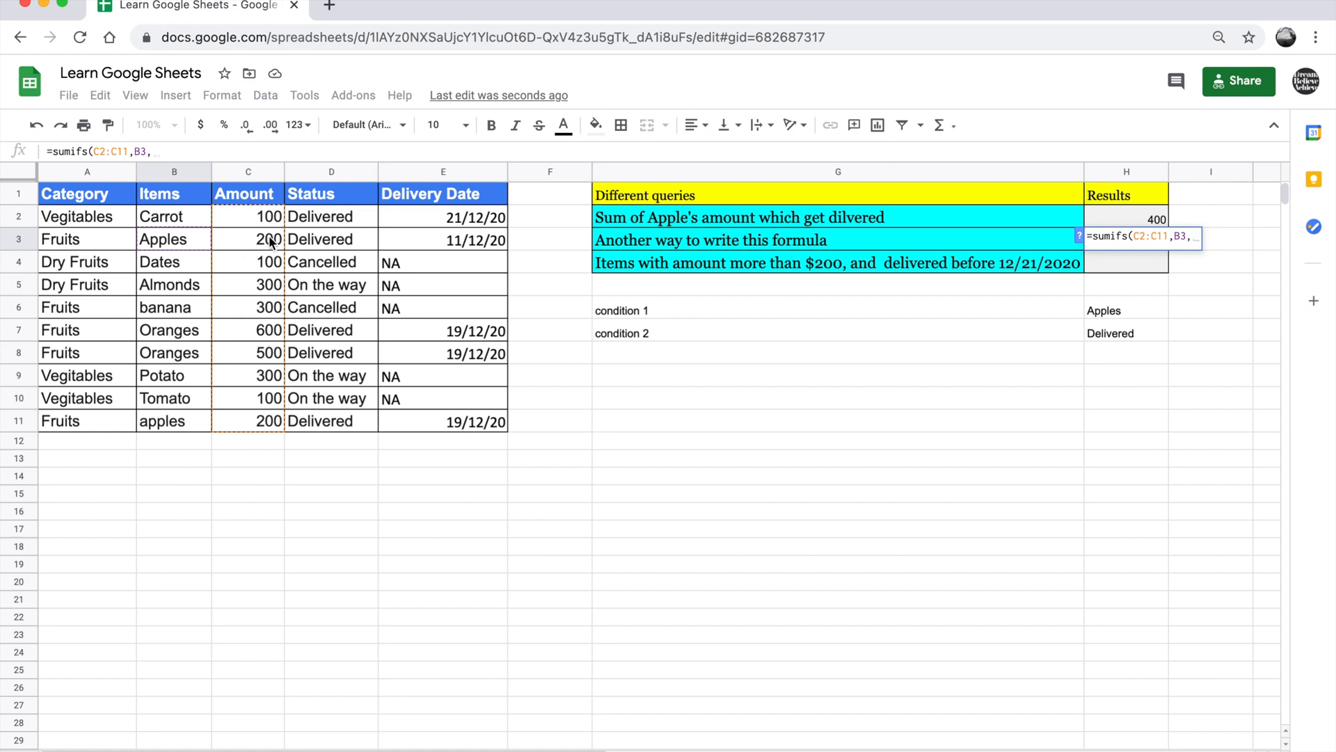
key("BackSpace")
key("BackSpace")
key("BackSpace")
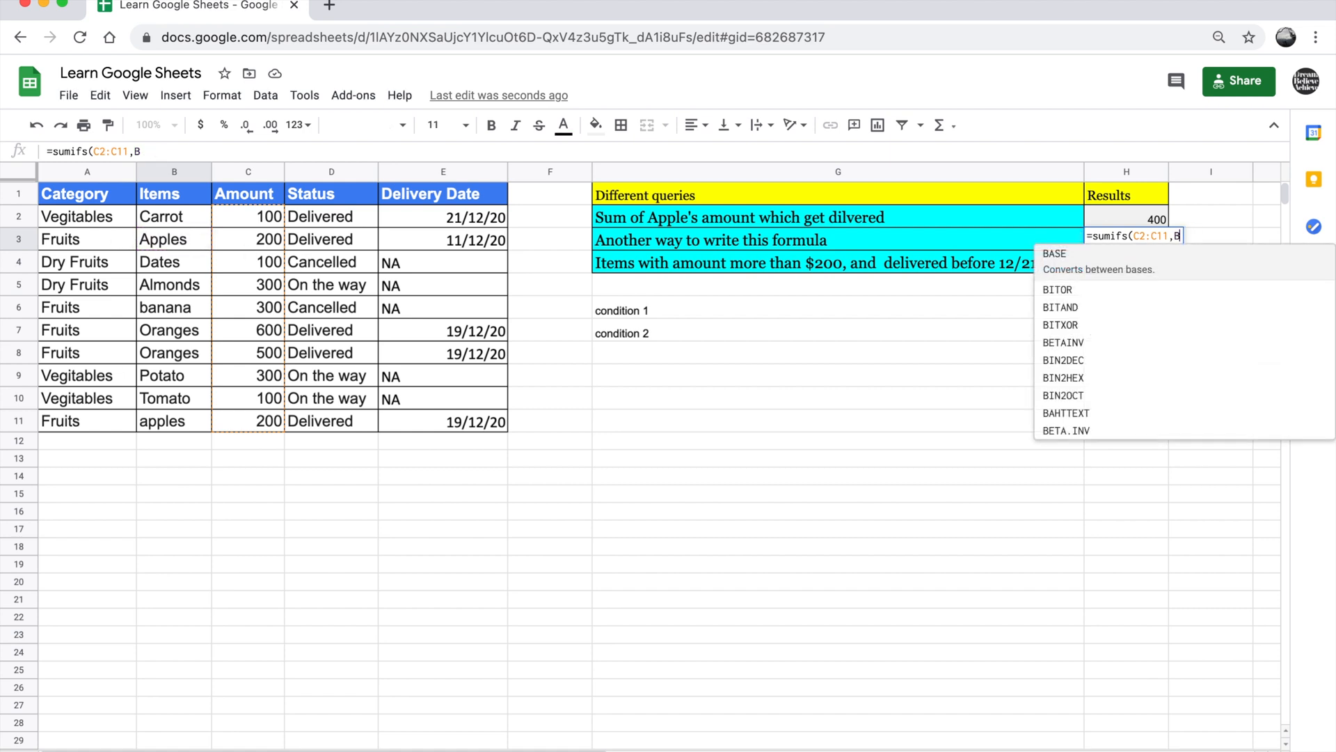
Add the Items range B2:B11 to the H3 formula with cell B3 as its criterion
left_click_drag(162, 217, 178, 430)
type(",")
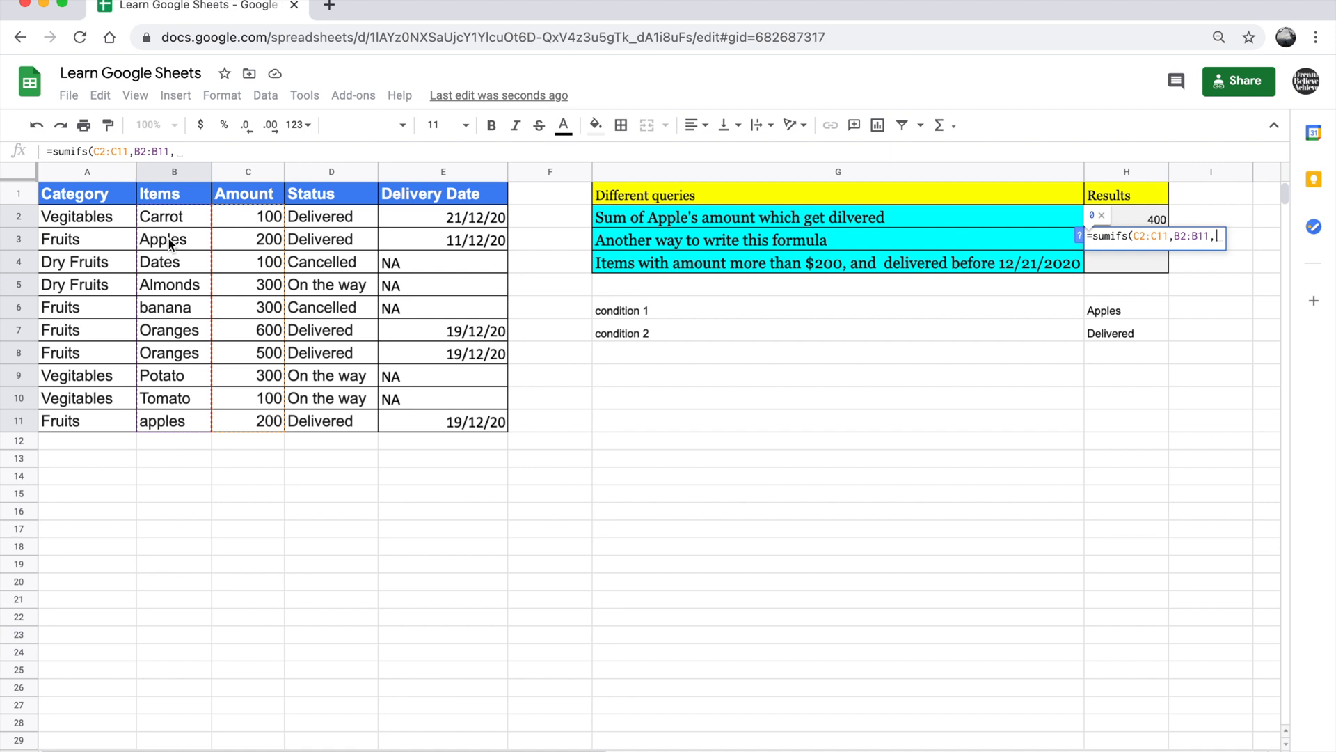
left_click(170, 240)
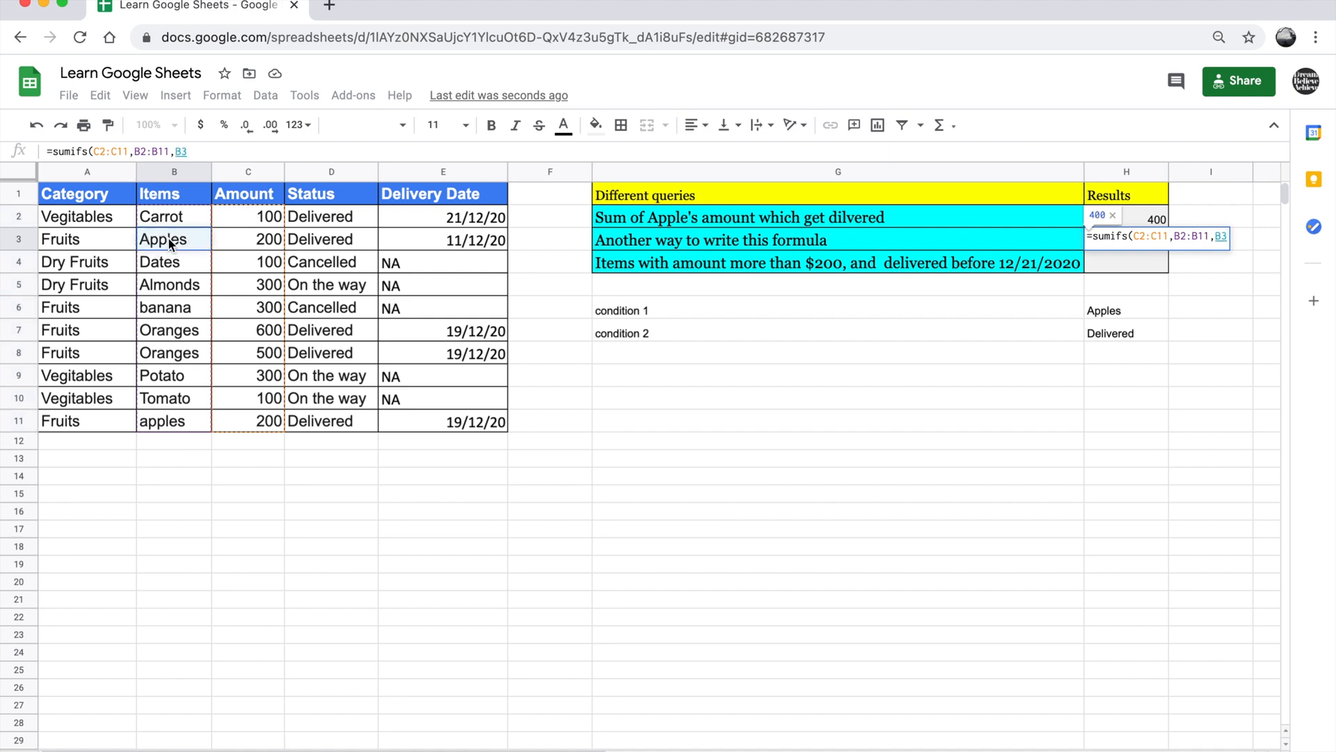
type(",")
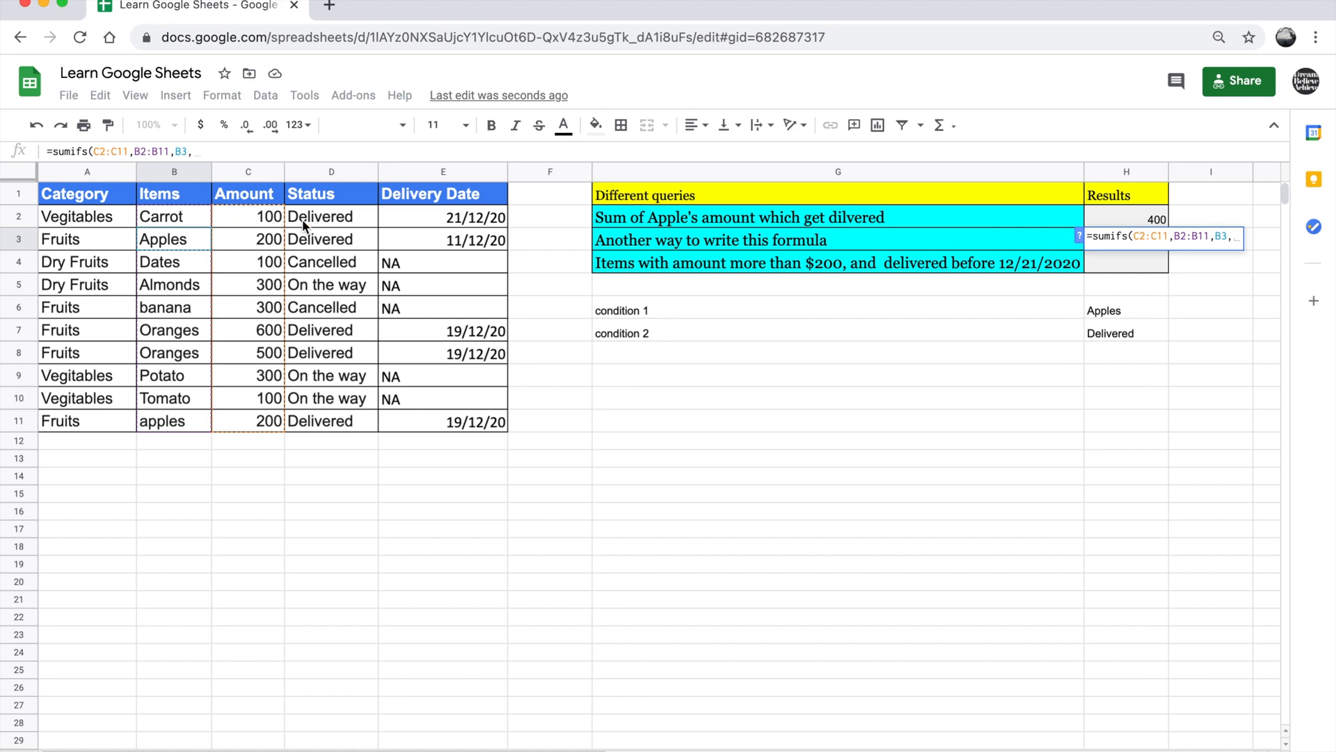
Complete the H3 SUMIFS formula with the Status range D2:D11 and cell D2 as the criterion
left_click_drag(302, 219, 320, 430)
type(",")
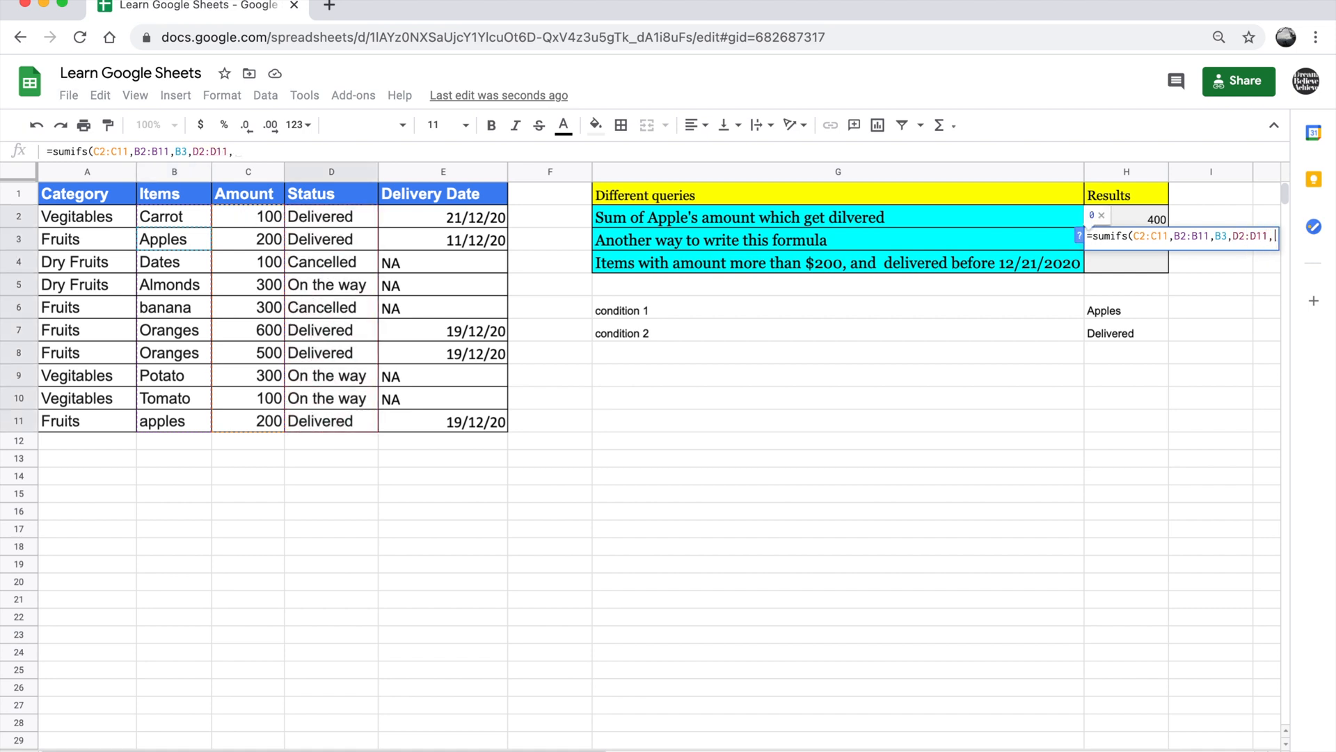
left_click(328, 223)
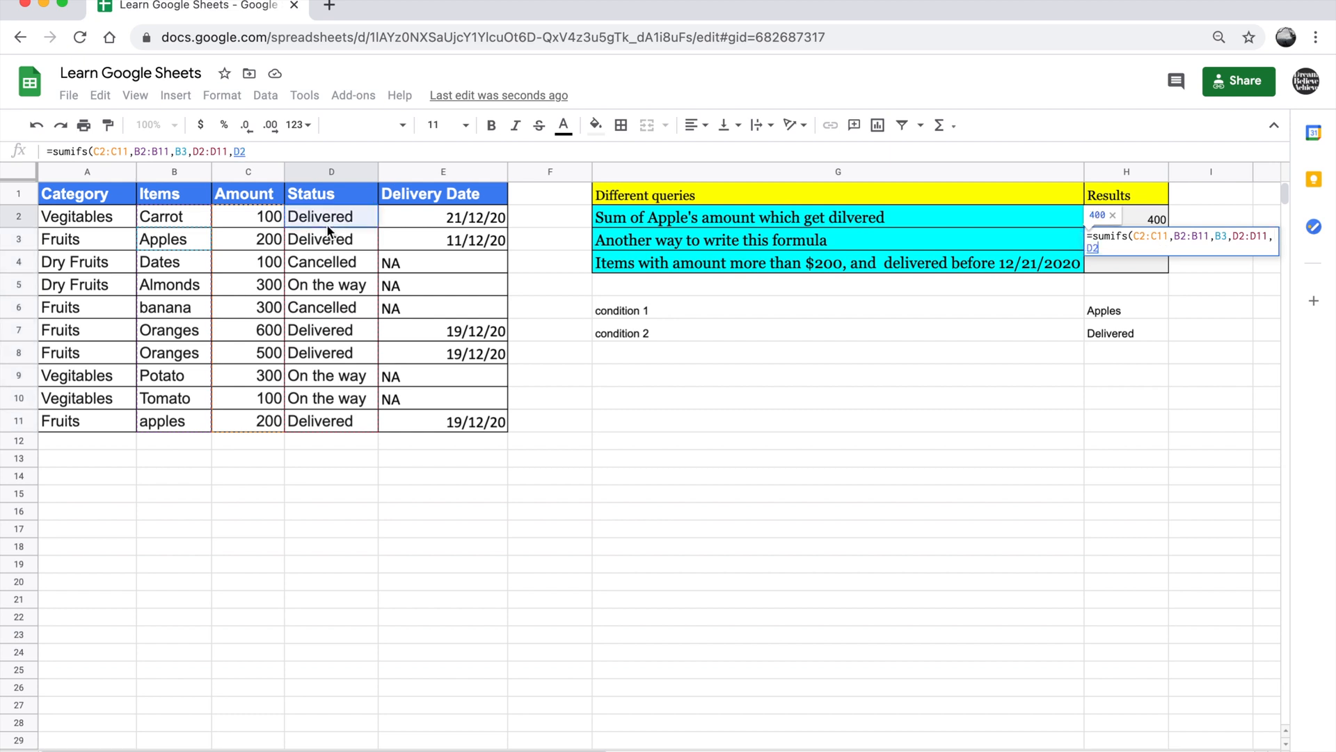
type(")")
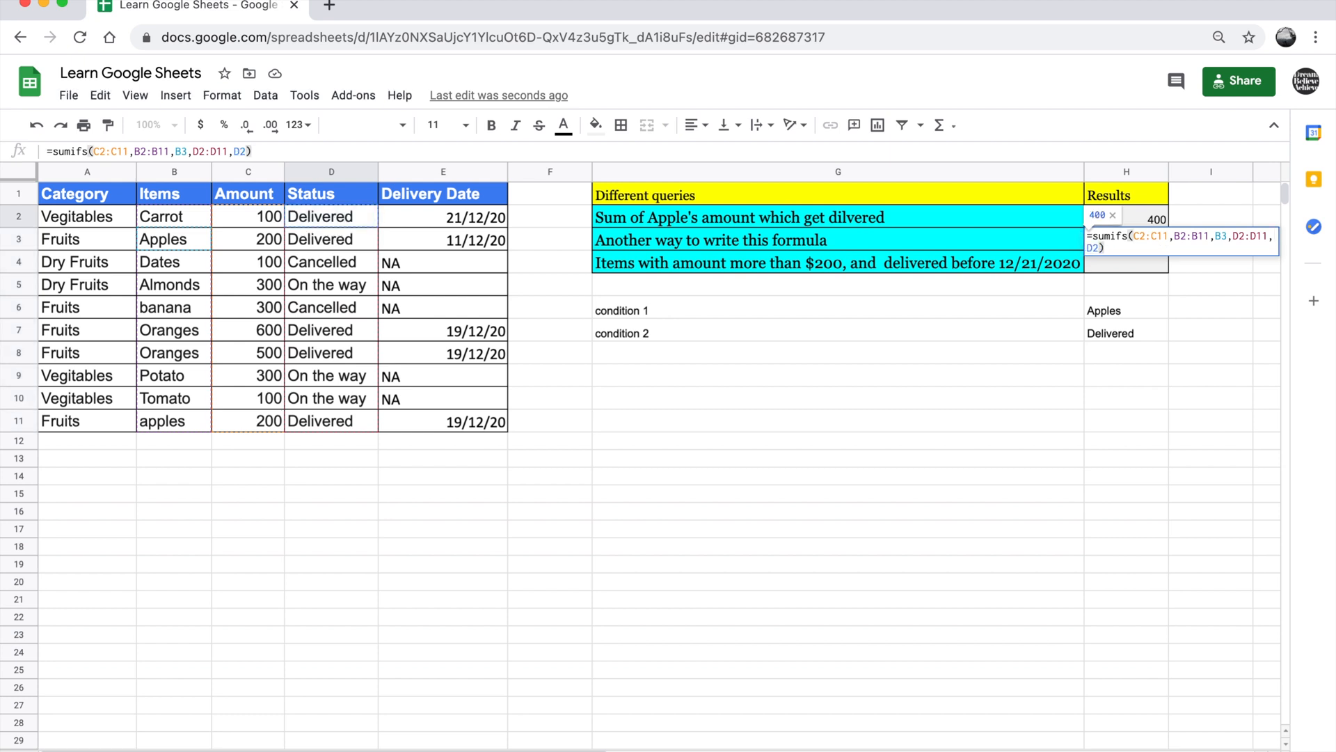
key("Return")
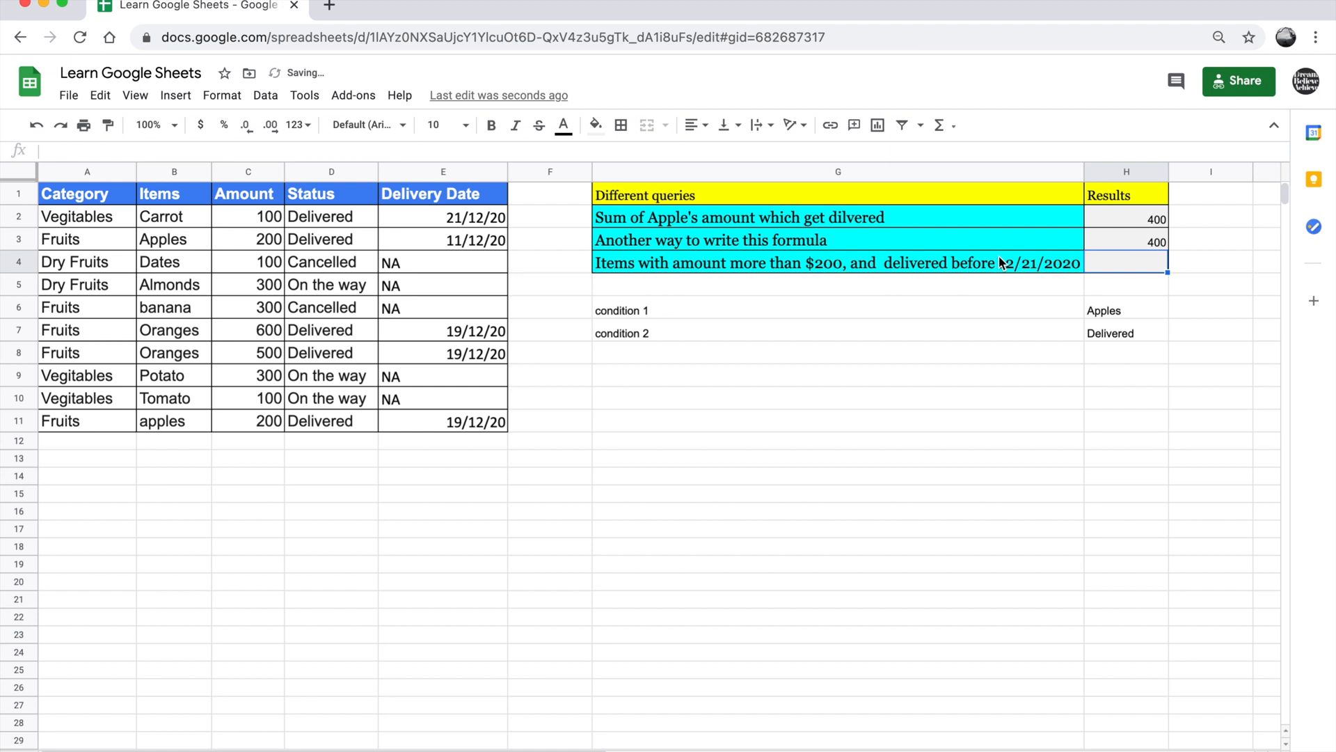
Compare the typed-text criteria in the H2 formula with the cell-reference criteria in the H3 formula
left_click(1130, 220)
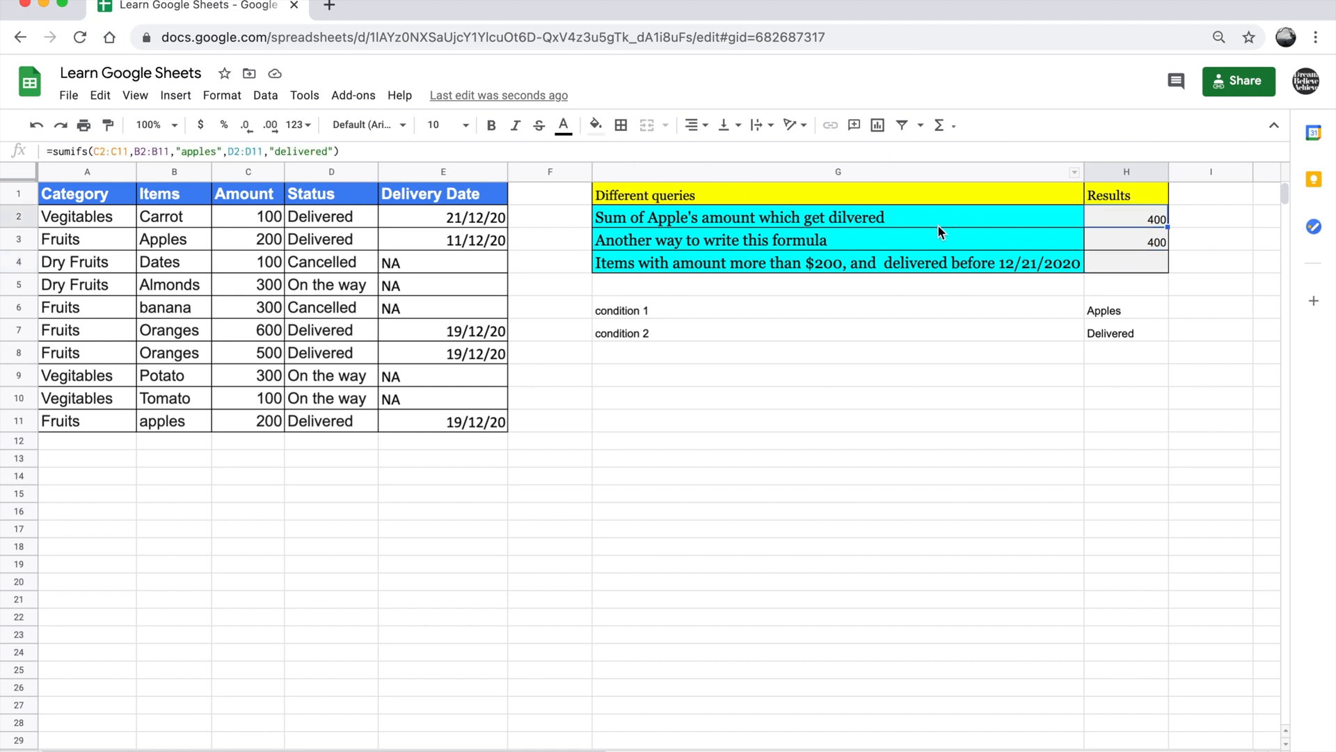
left_click(1110, 240)
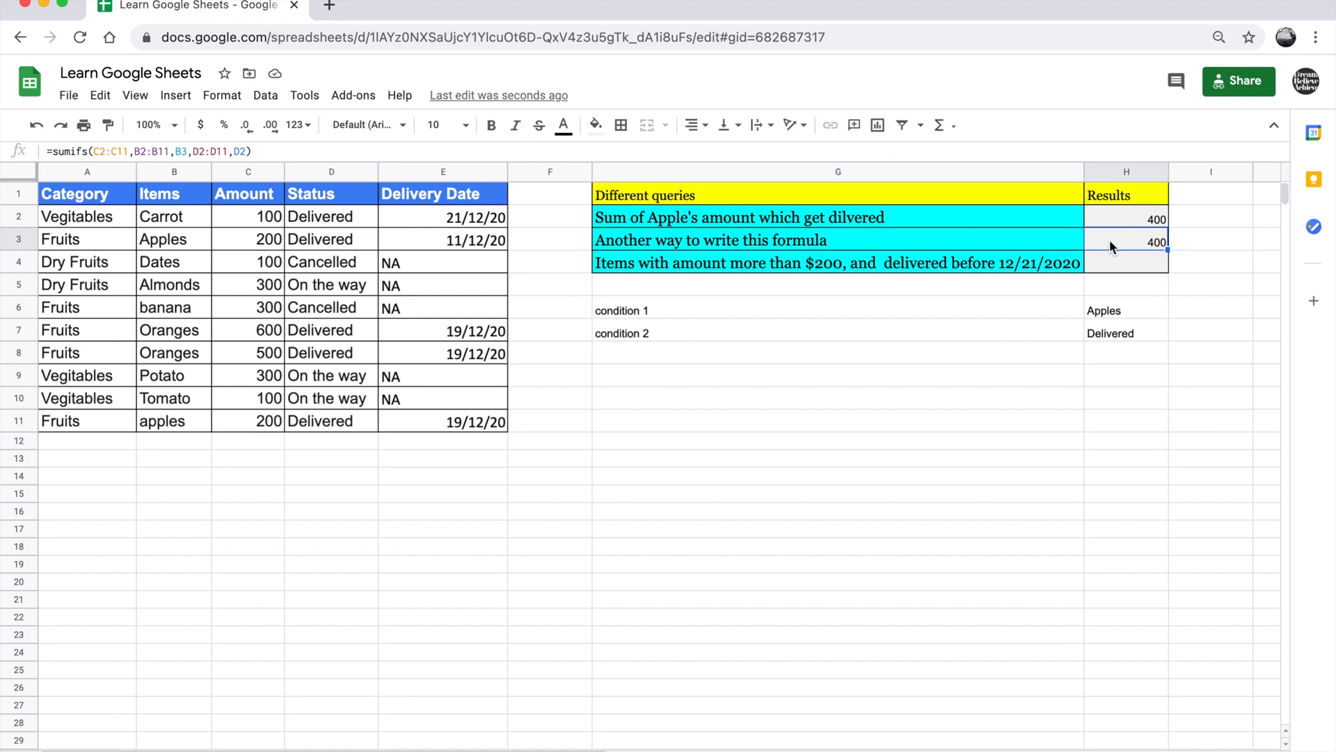
left_click(177, 239)
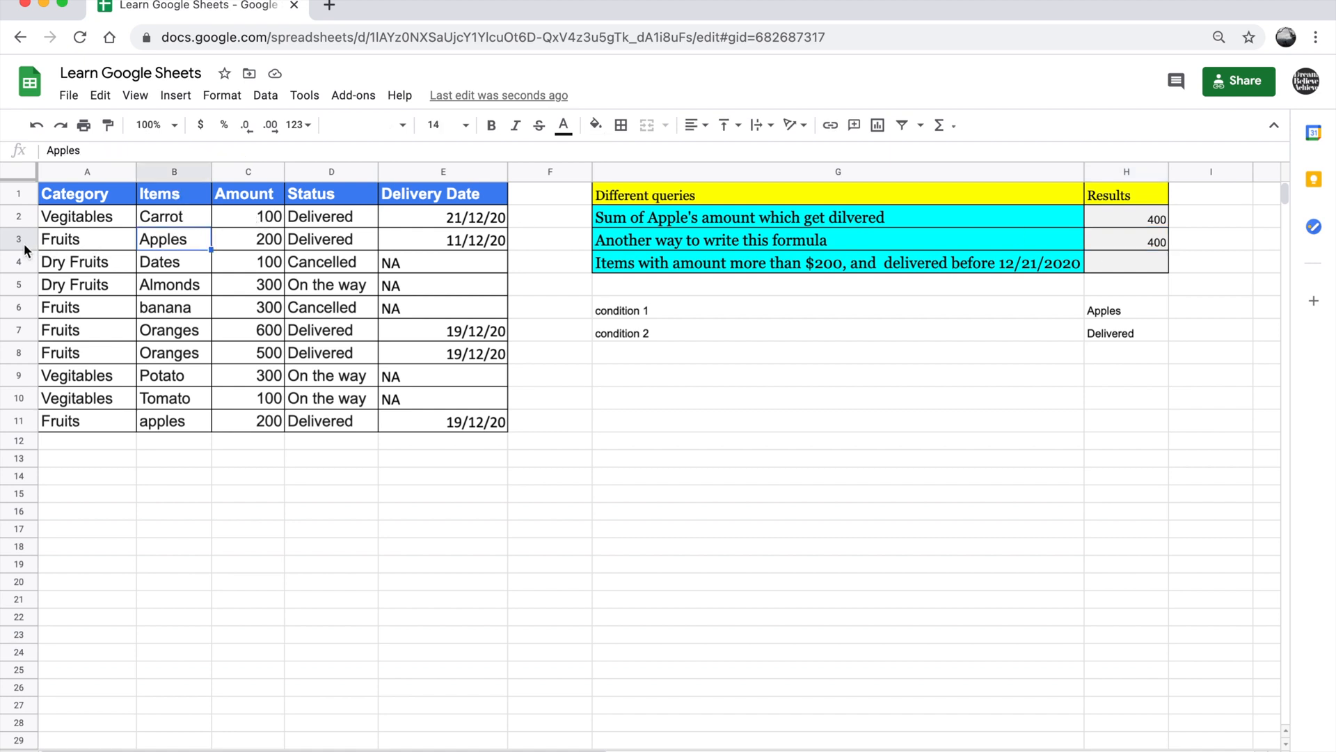
left_click(1150, 223)
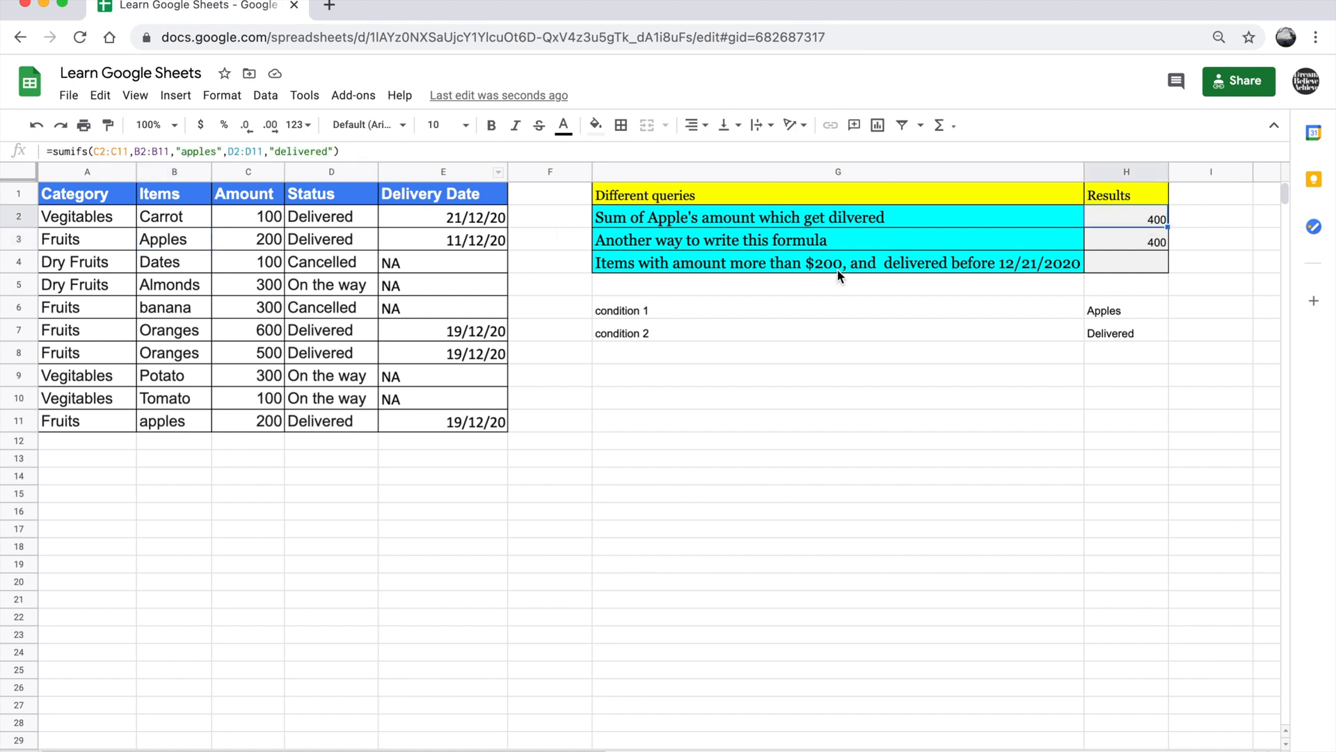
left_click(1129, 238)
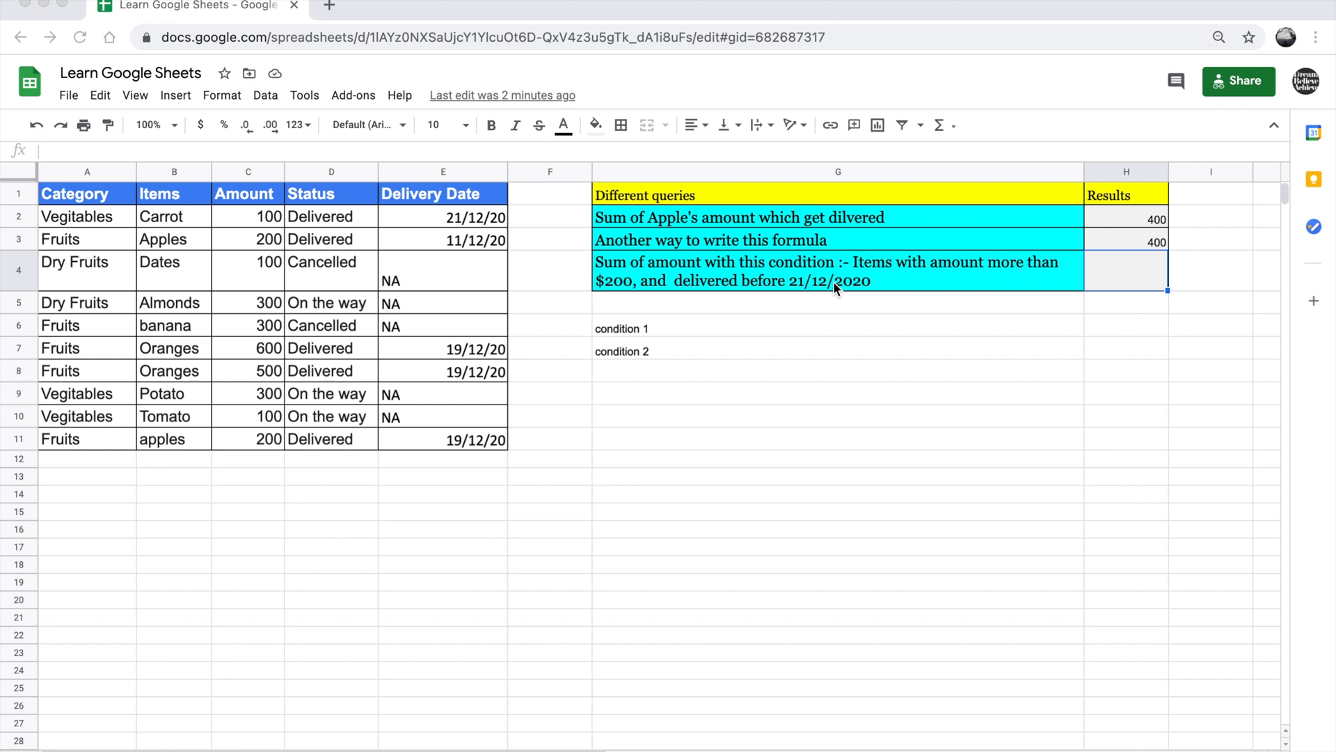
Remove the dollar sign before 200 in the query text in cell G4
double_click(612, 283)
left_click(1087, 262)
key("BackSpace")
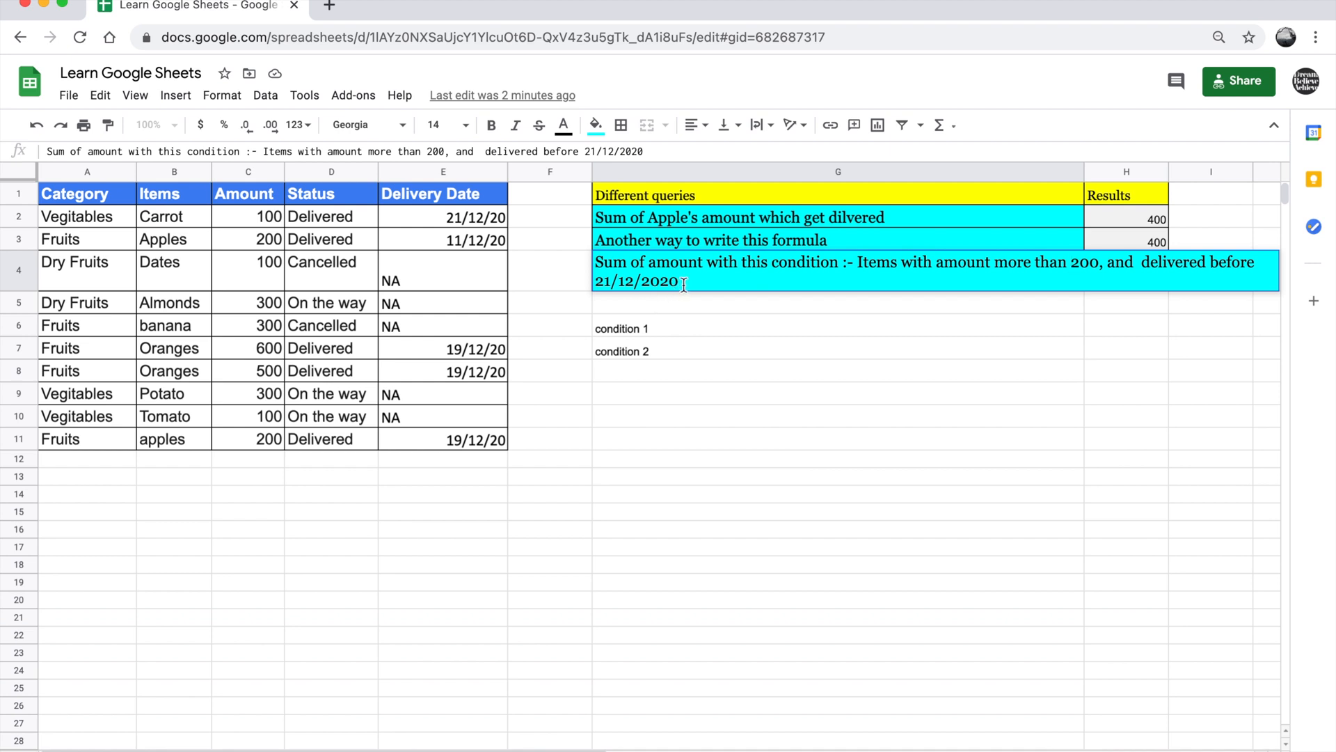
left_click(772, 326)
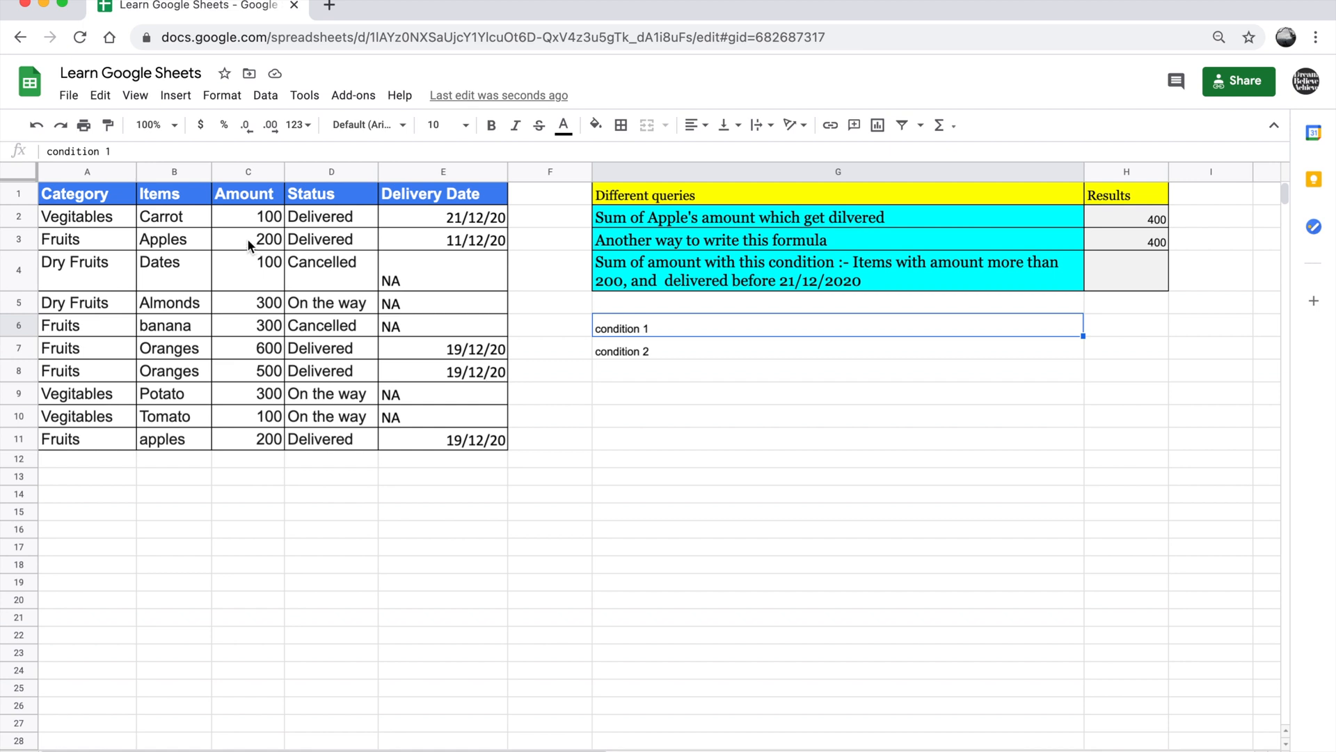
Start a SUMIFS formula in H4 with the Amount cells C2:C11 as the sum range
left_click_drag(249, 218, 279, 432)
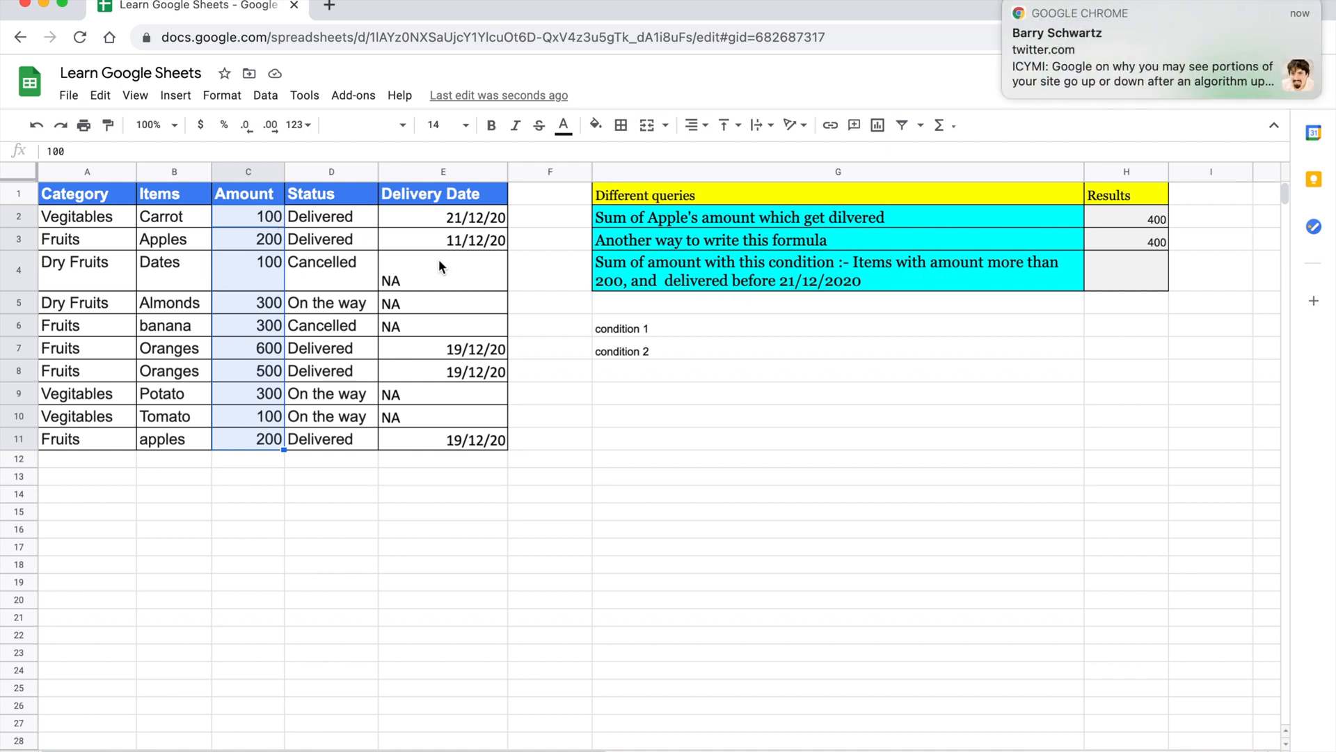
left_click(775, 273)
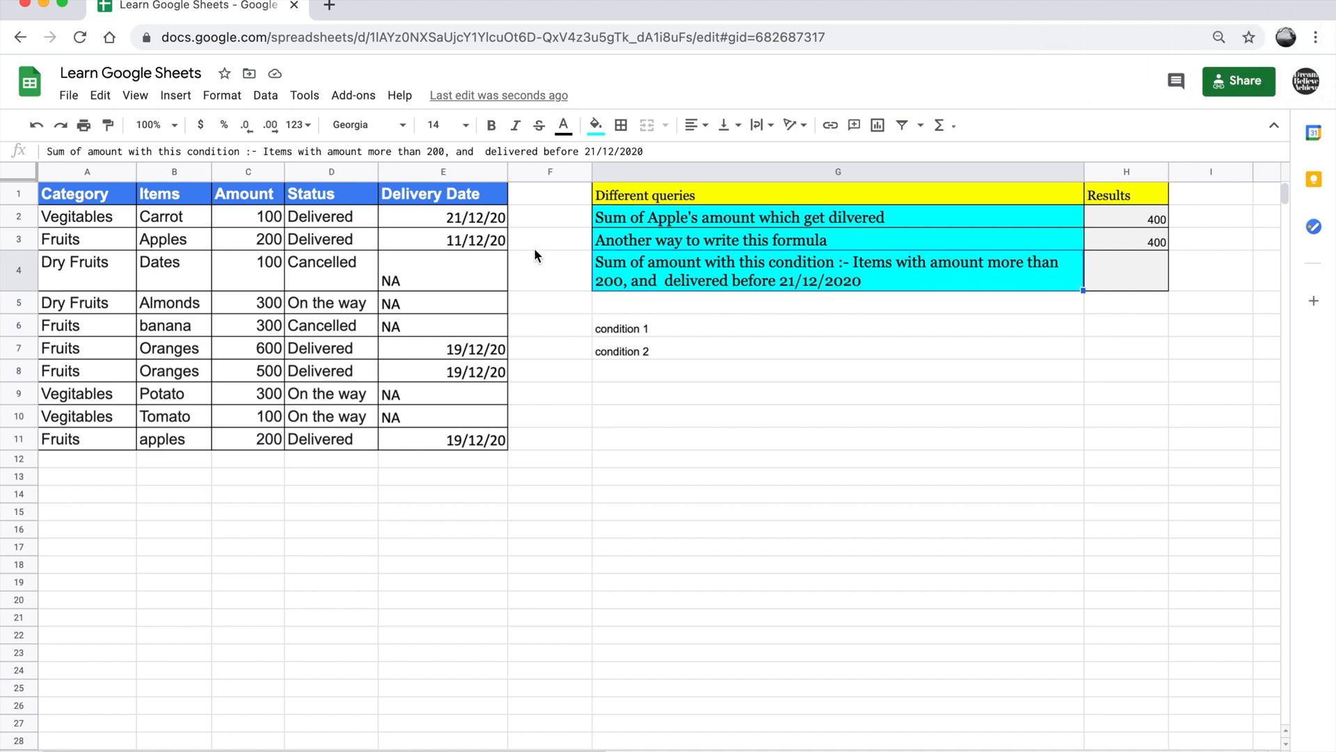
left_click_drag(461, 222, 460, 436)
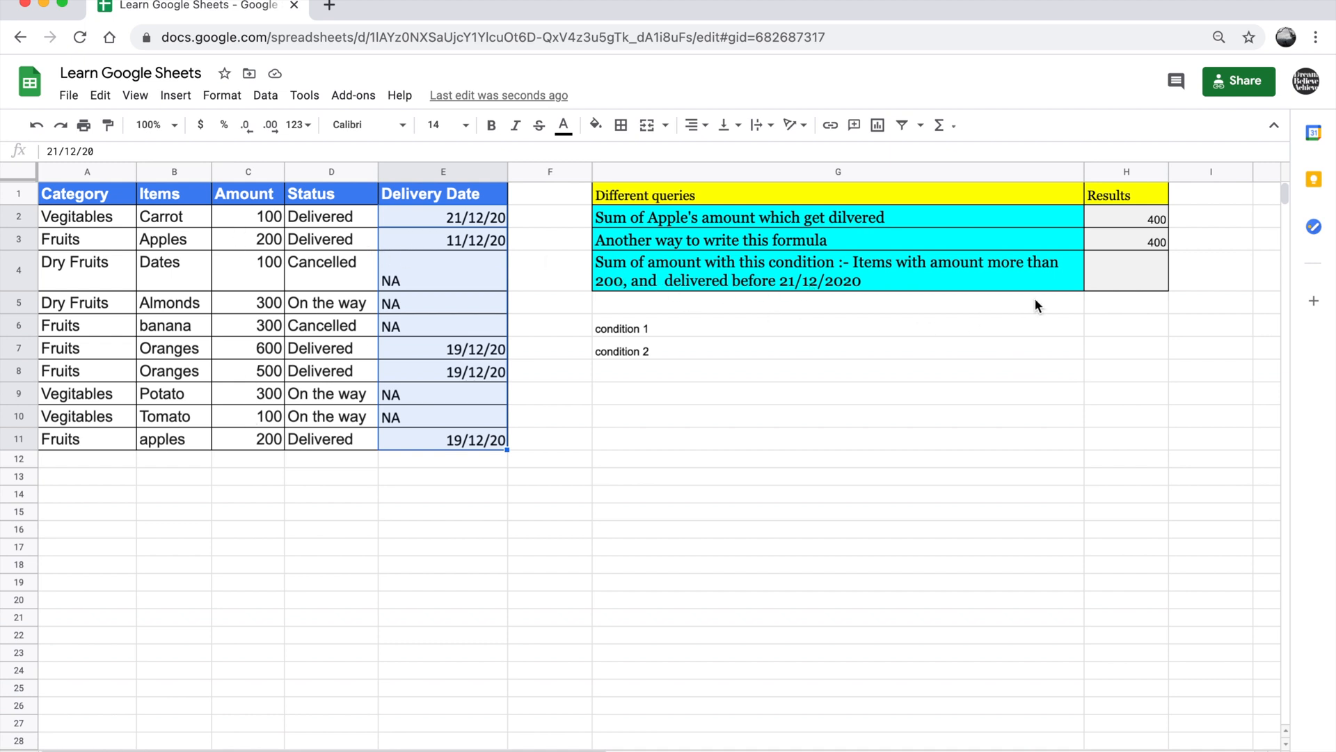
double_click(1112, 282)
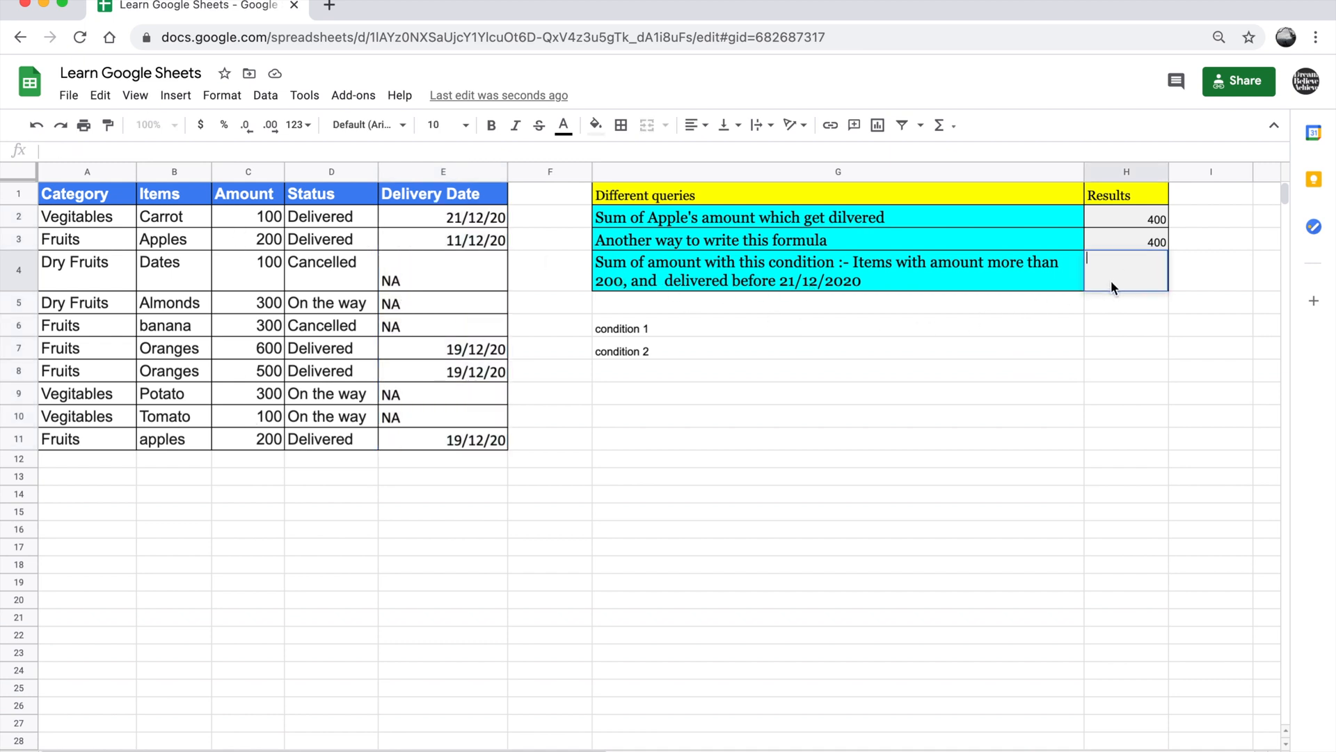
type("=")
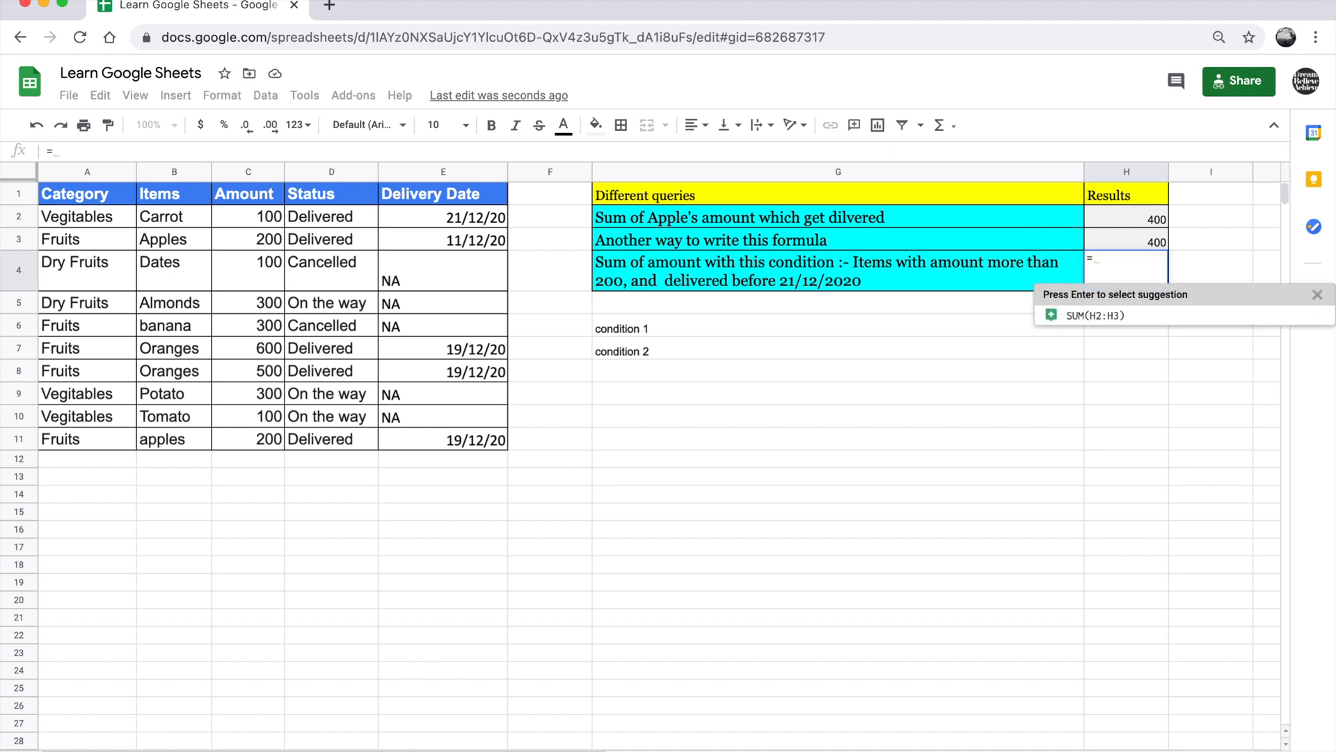
type("sumifs")
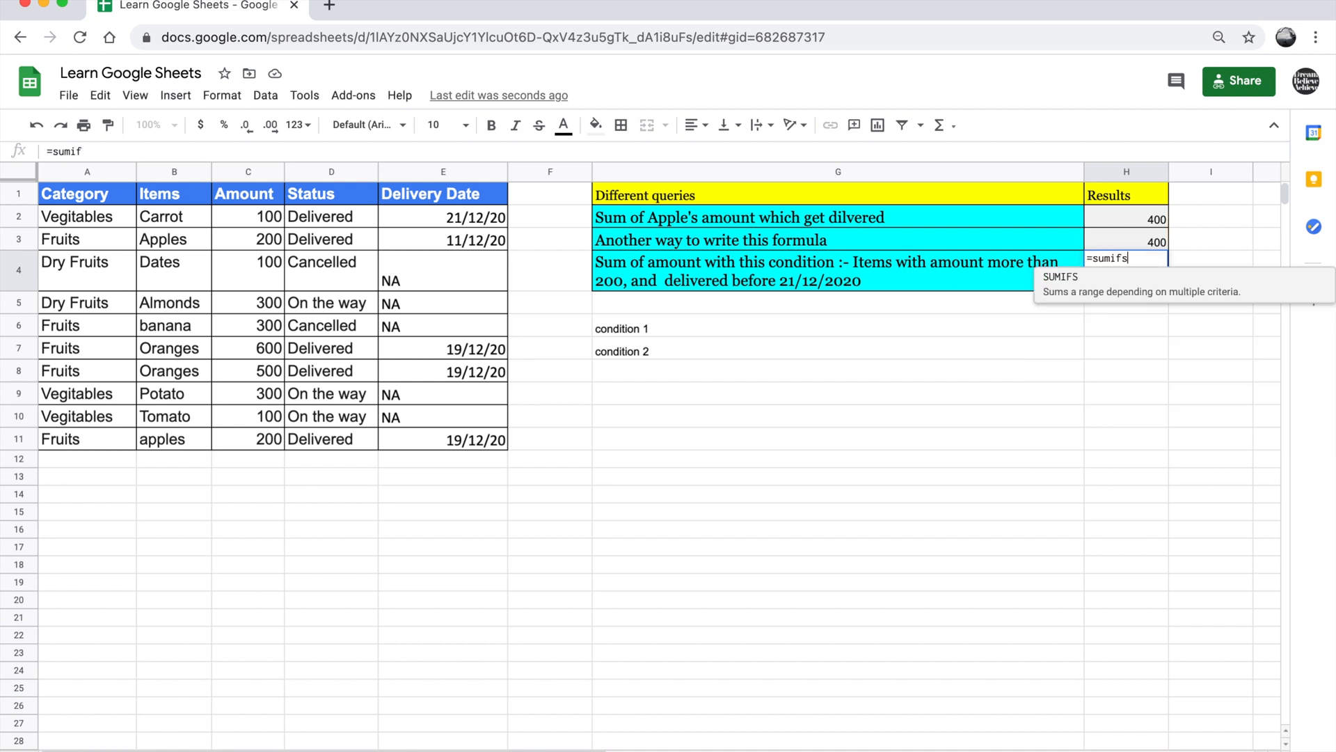
type("(")
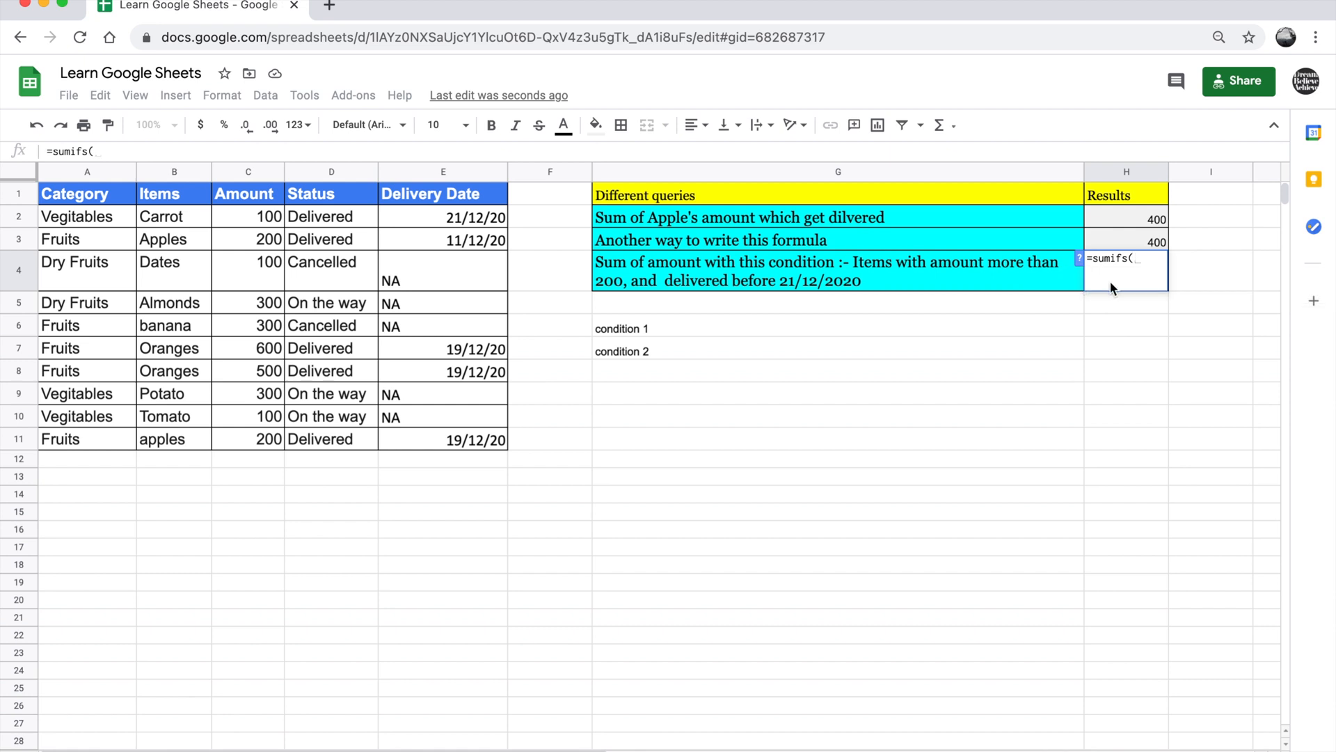
left_click_drag(262, 217, 256, 432)
type(",")
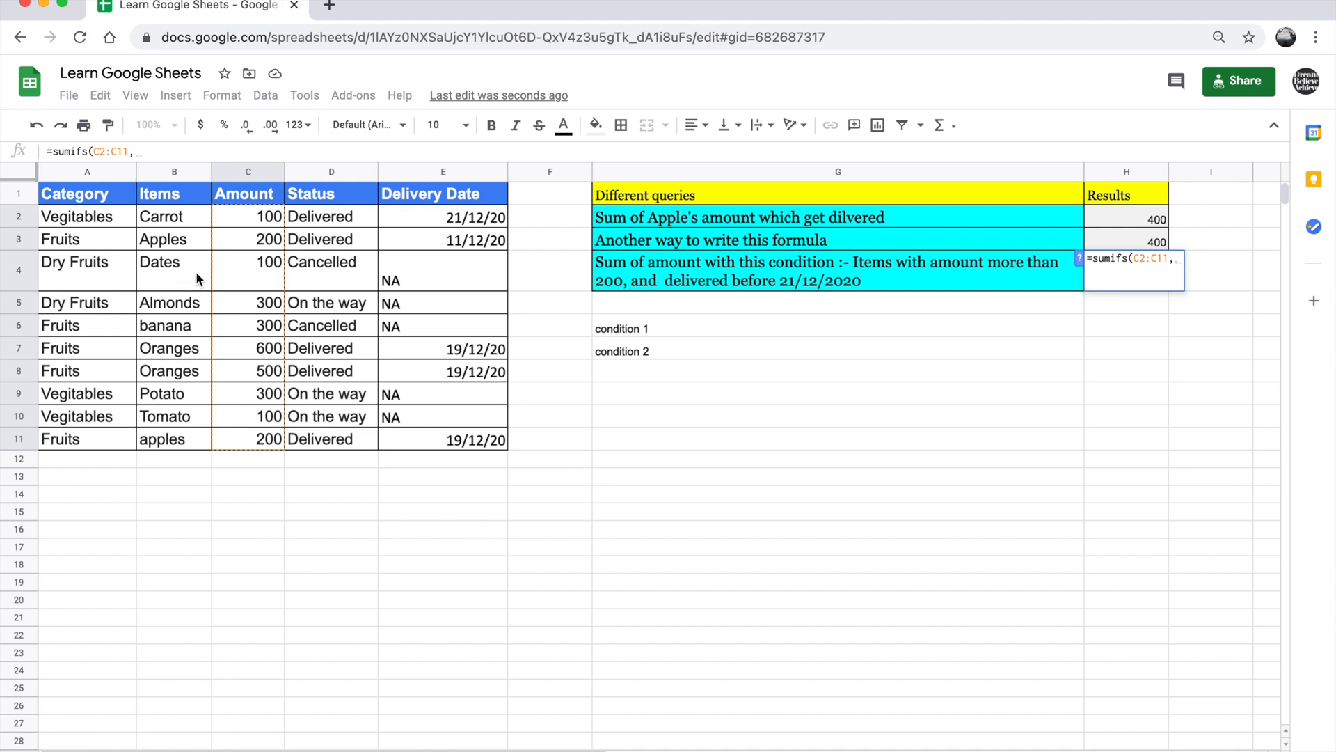
Add the Amount range C2:C11 to the H4 formula with the criterion ">200"
left_click_drag(242, 220, 259, 440)
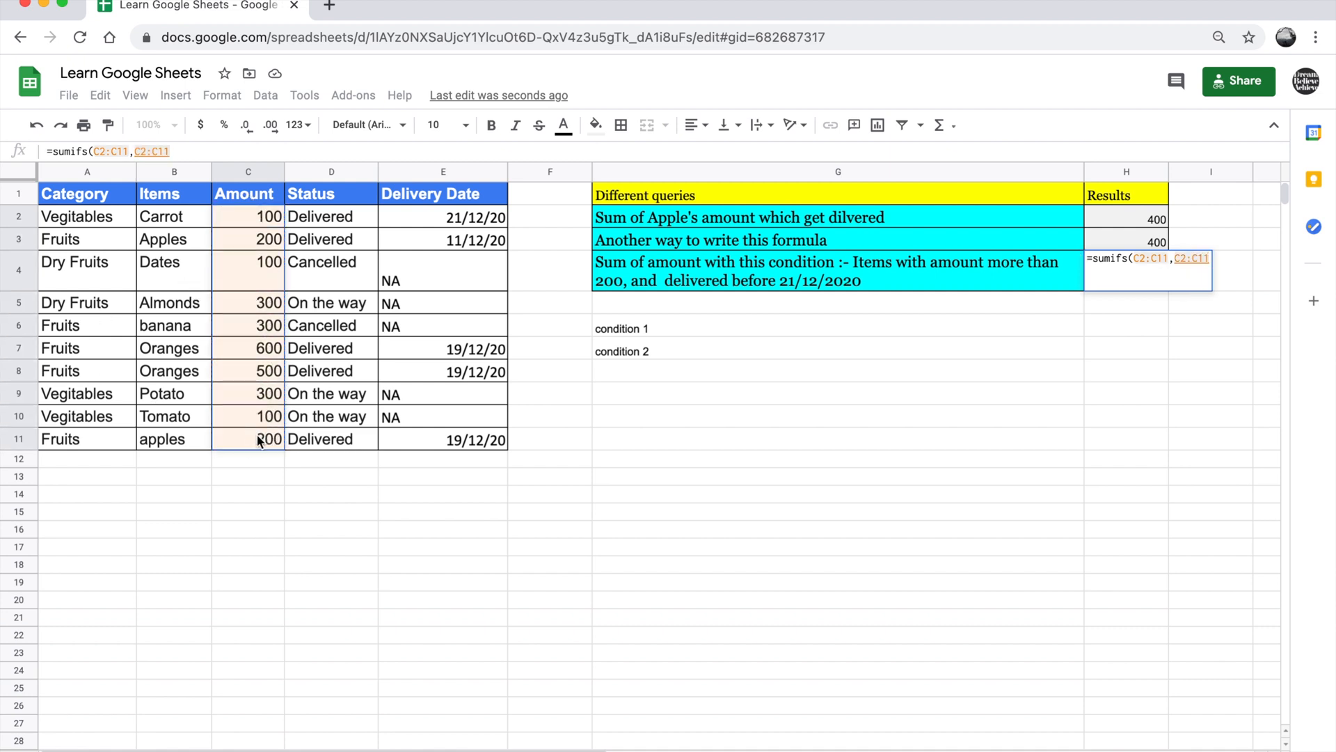
type(",")
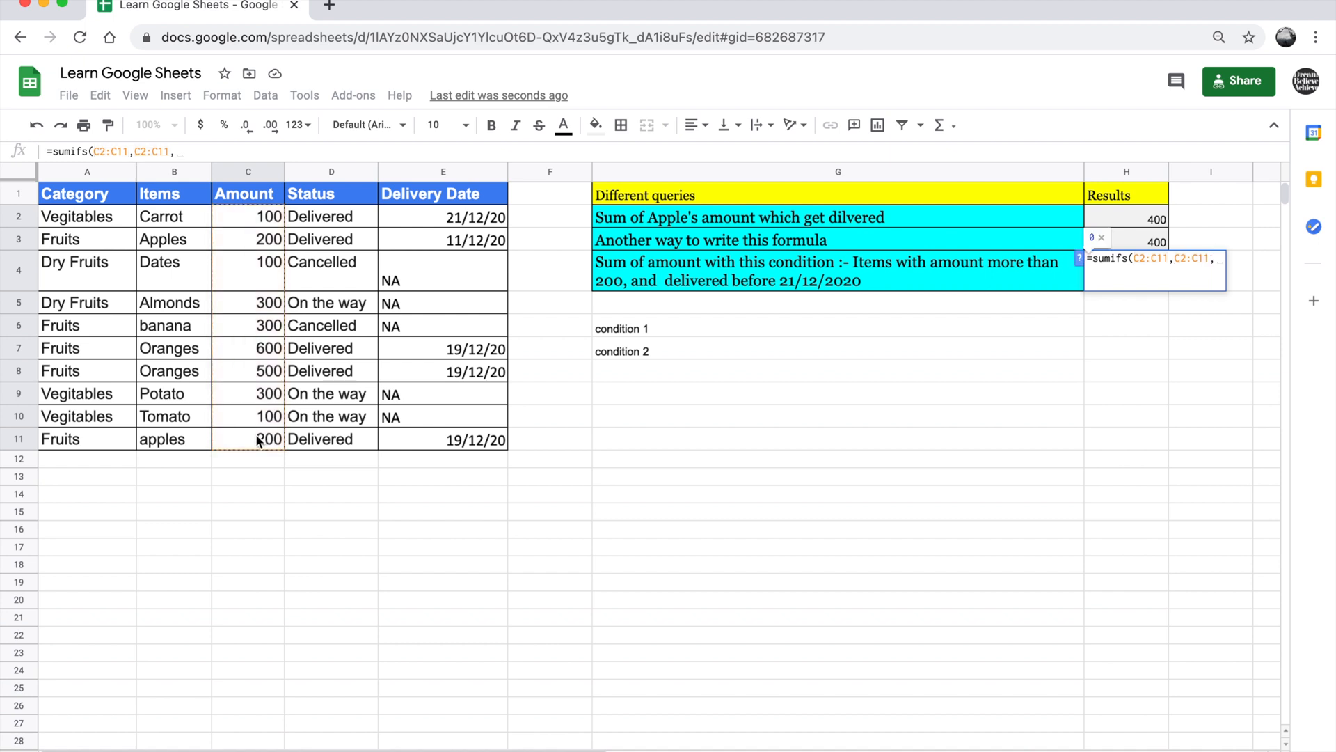
type("\"")
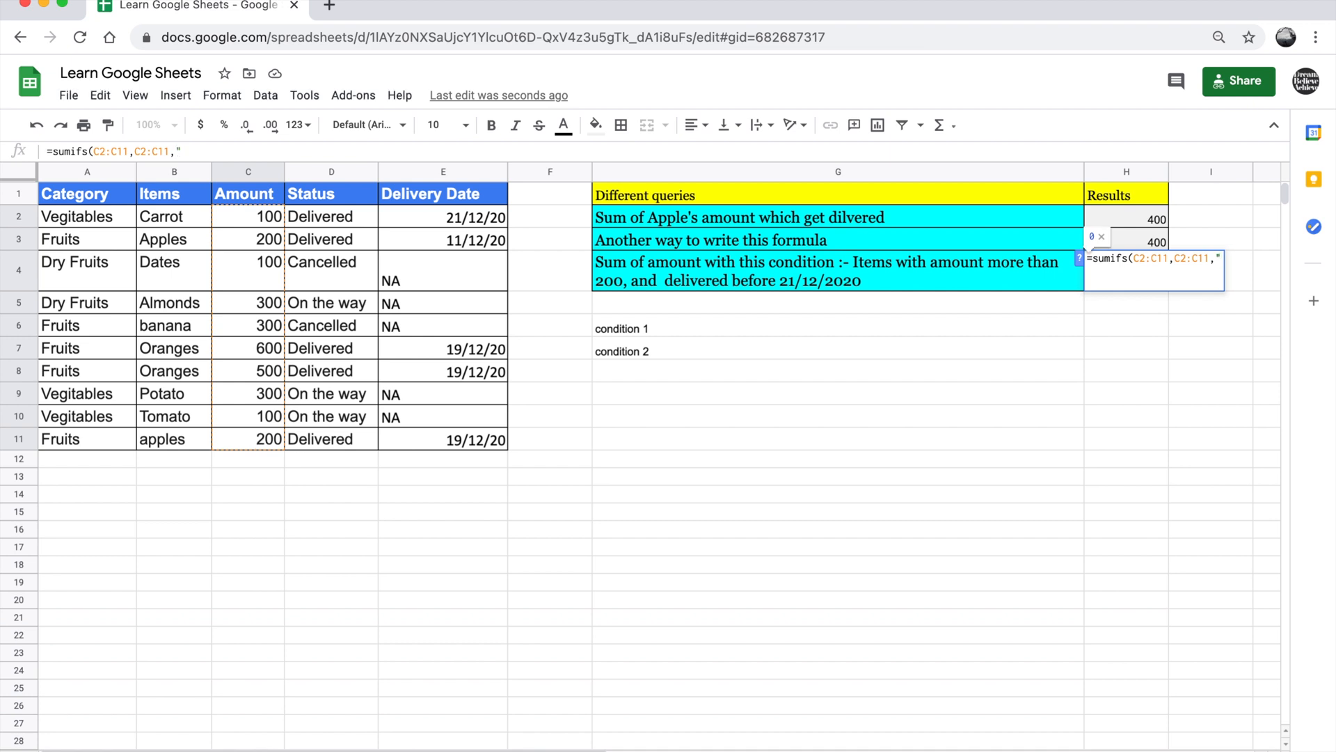
type(">200")
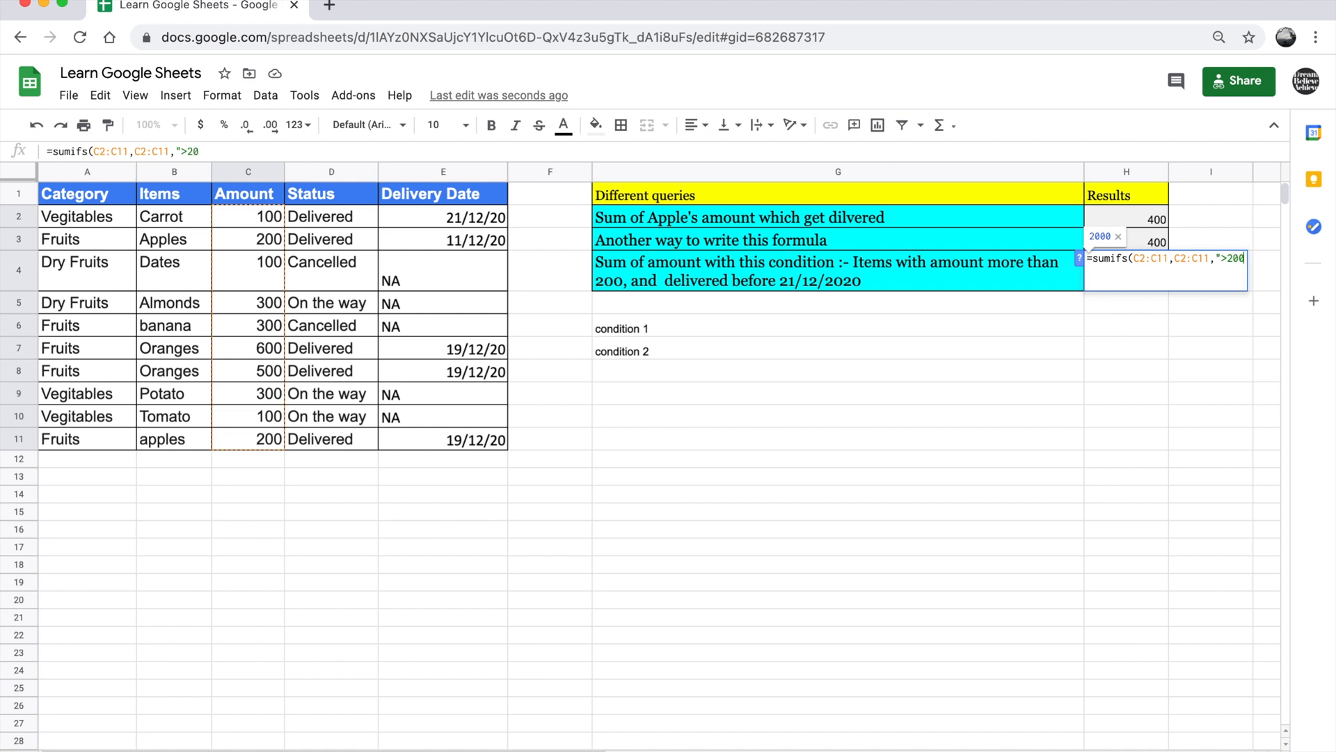
type("\"")
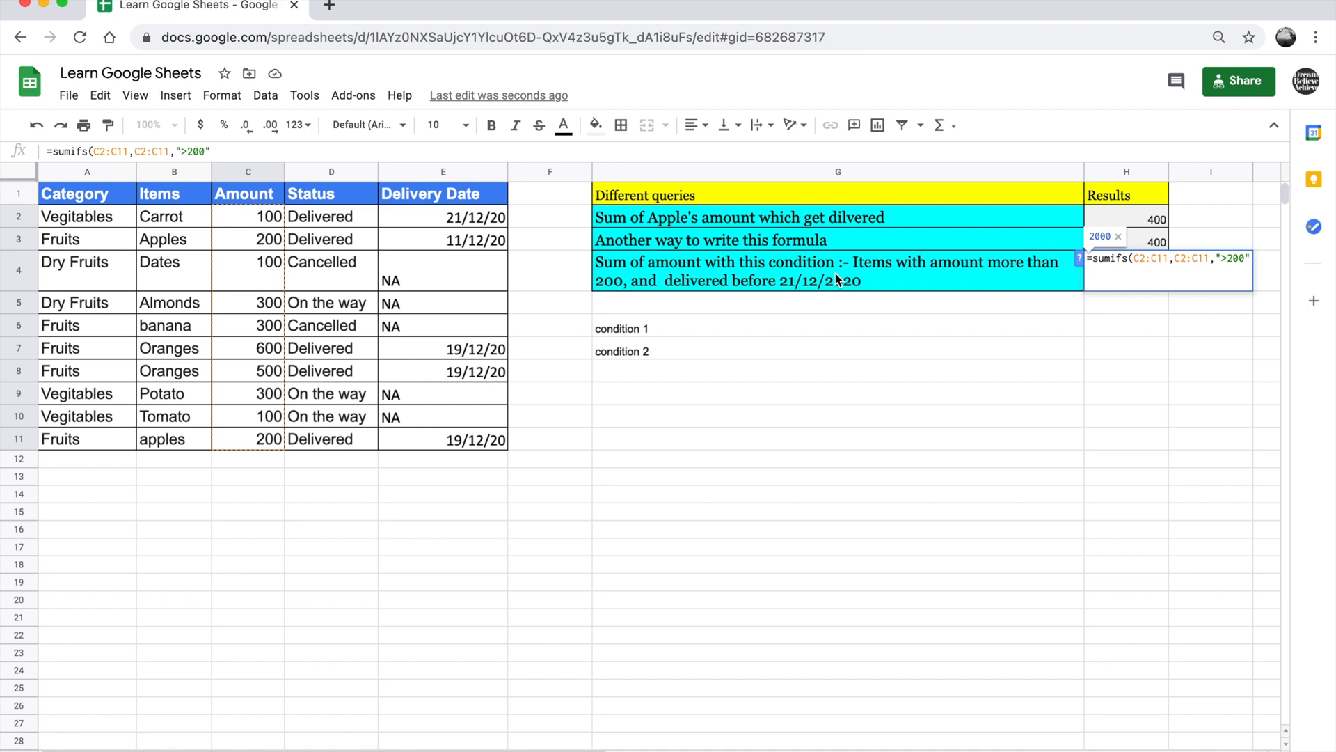
Try ">=200" as the amount criterion in the H4 formula and restore it to ">200"
left_click(1228, 259)
type("=")
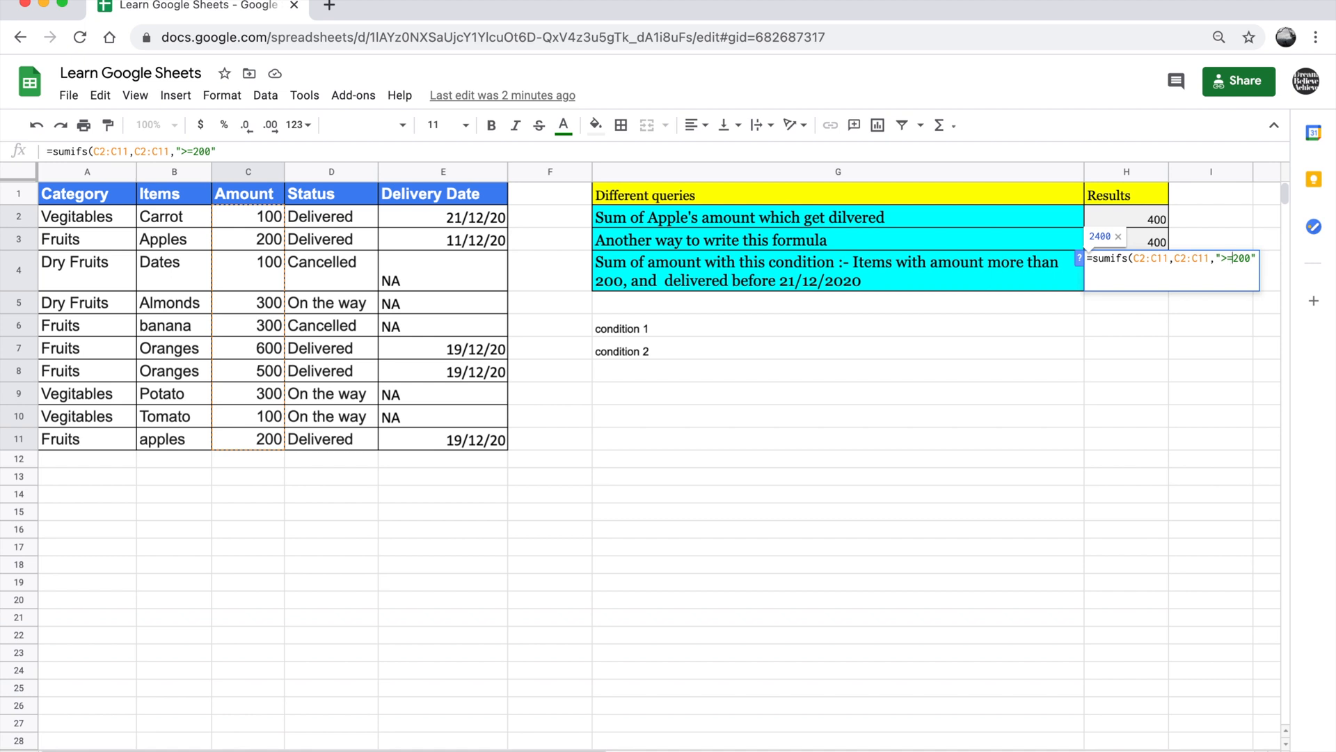
key("BackSpace")
key("Right")
key("Right")
key("Right")
key("Right")
Complete the H4 SUMIFS formula with the Delivery Date range E2:E11 and the criterion "<21/12/2020"
type(",")
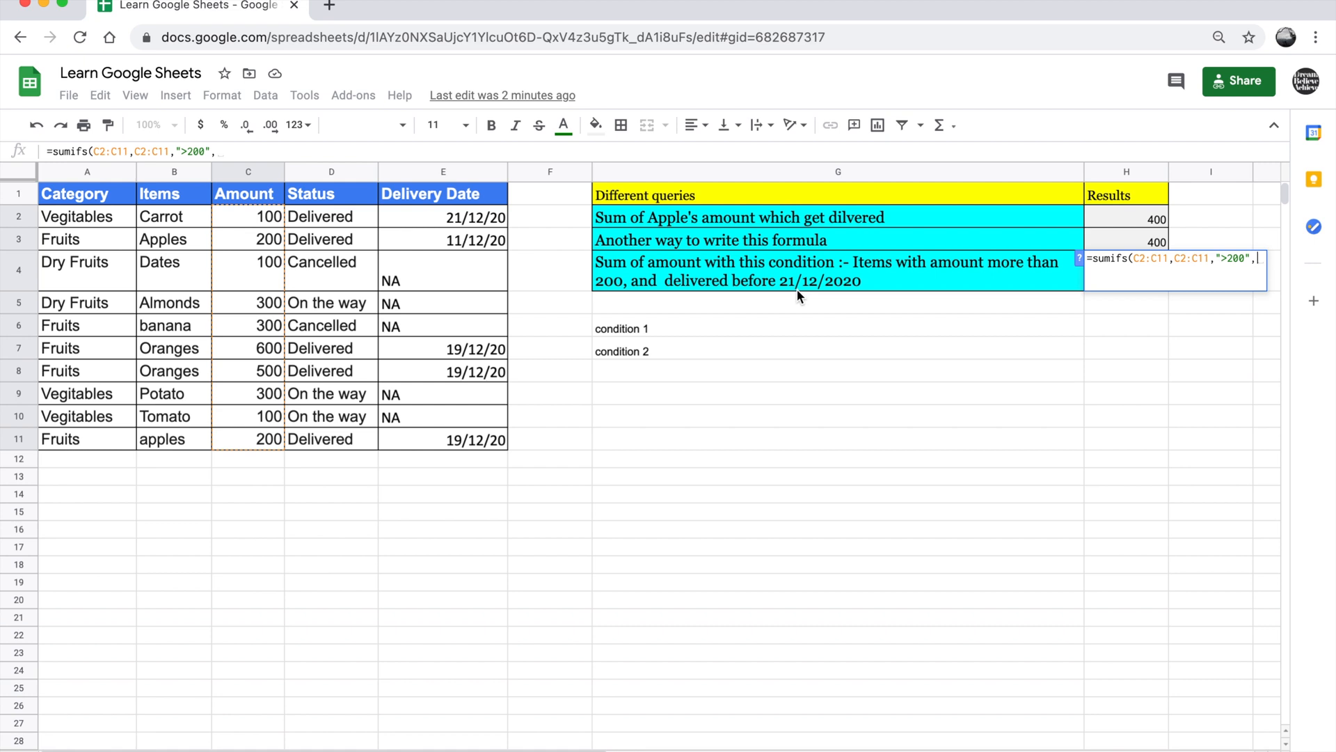
left_click_drag(480, 222, 472, 287)
left_click_drag(475, 425, 485, 441)
type(",")
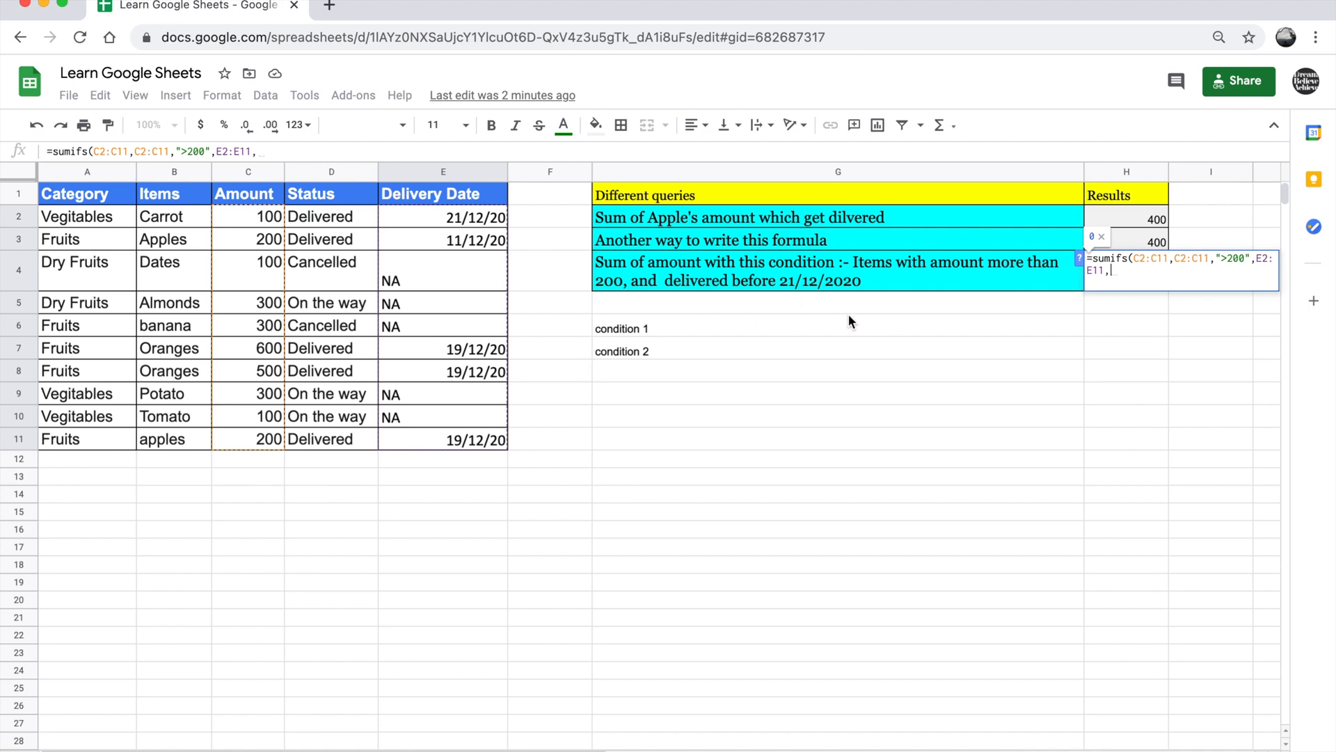
type("\"")
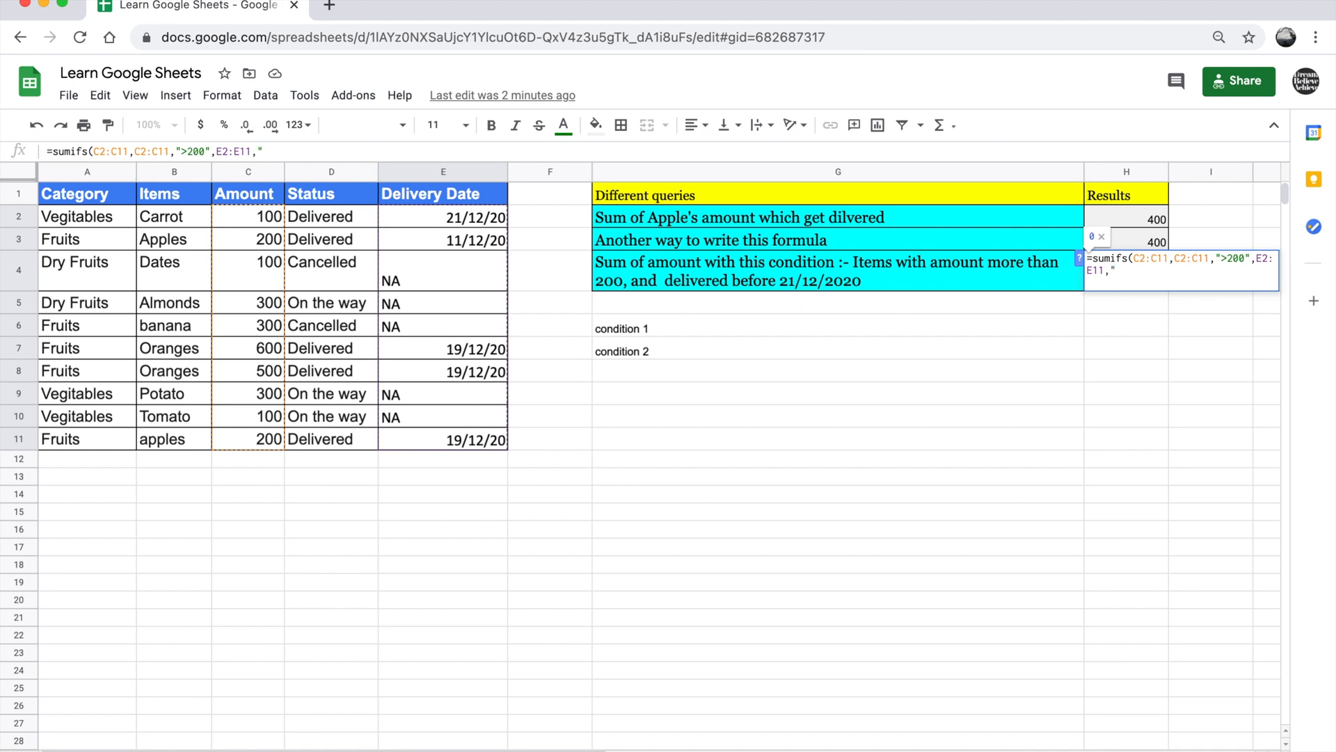
type("<21/12/2020")
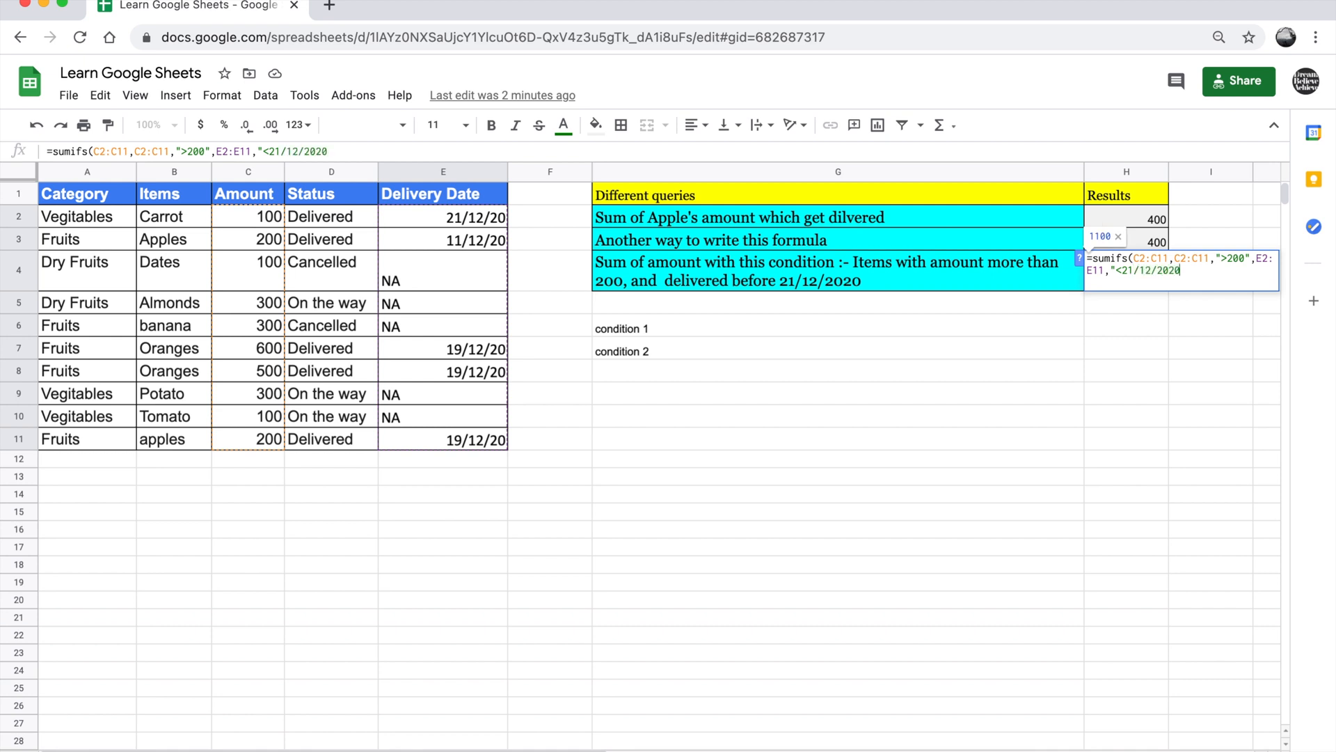
type(")")
key("Return")
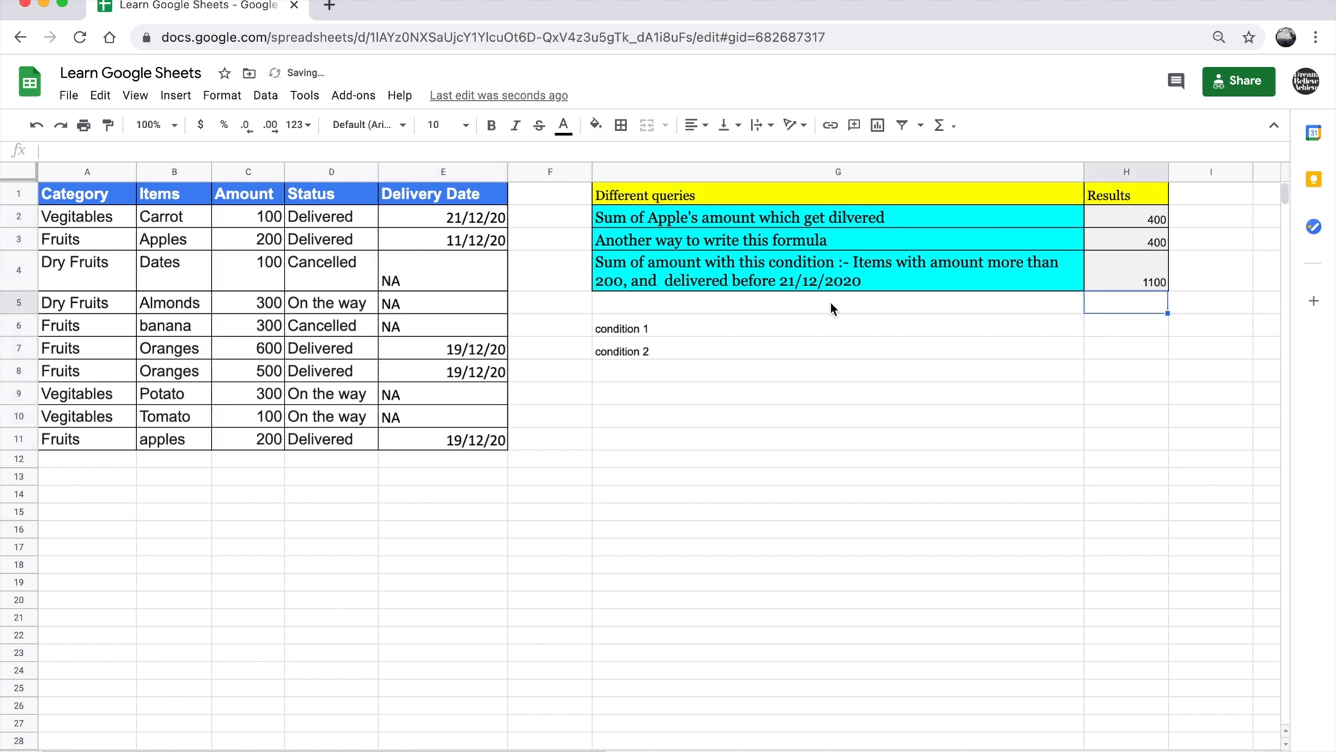
Review the H4 formula and check which delivery dates in column E fall before 21/12/2020
left_click(1152, 280)
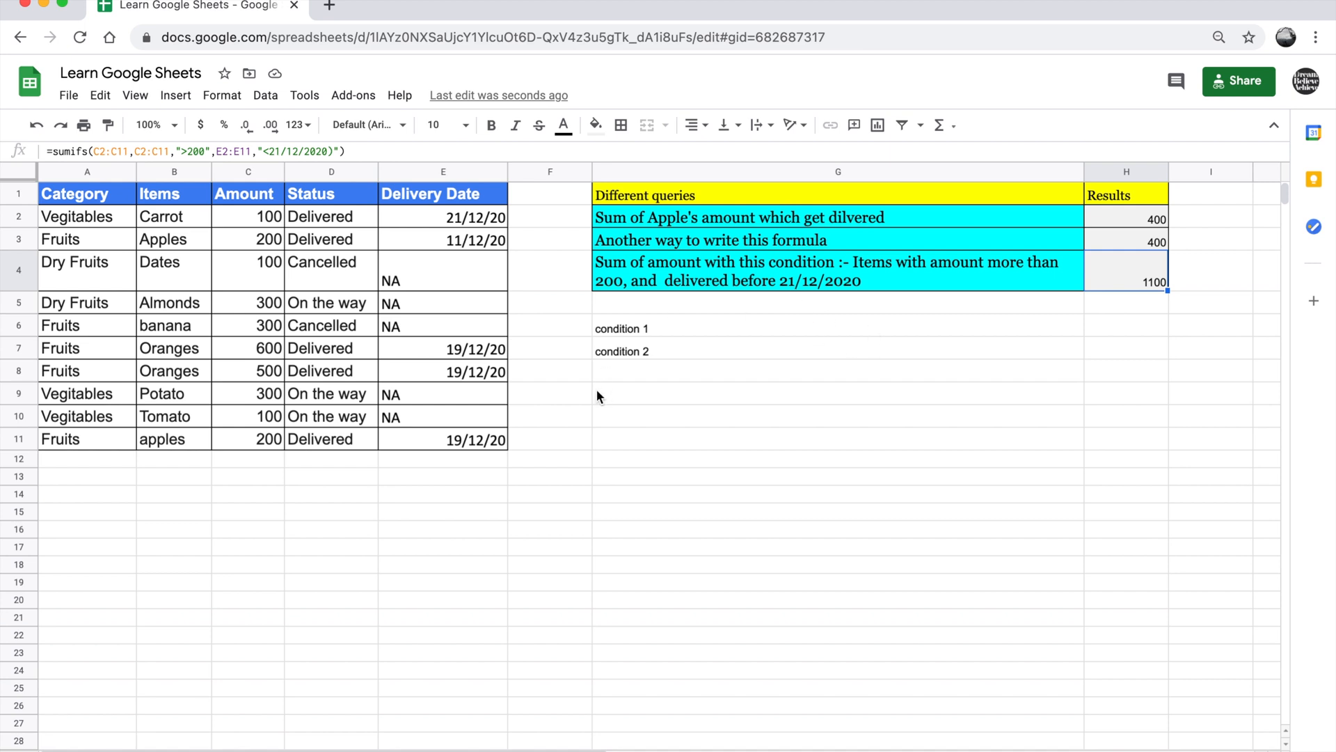
left_click(449, 245)
left_click(470, 348)
left_click(470, 371)
left_click(468, 440)
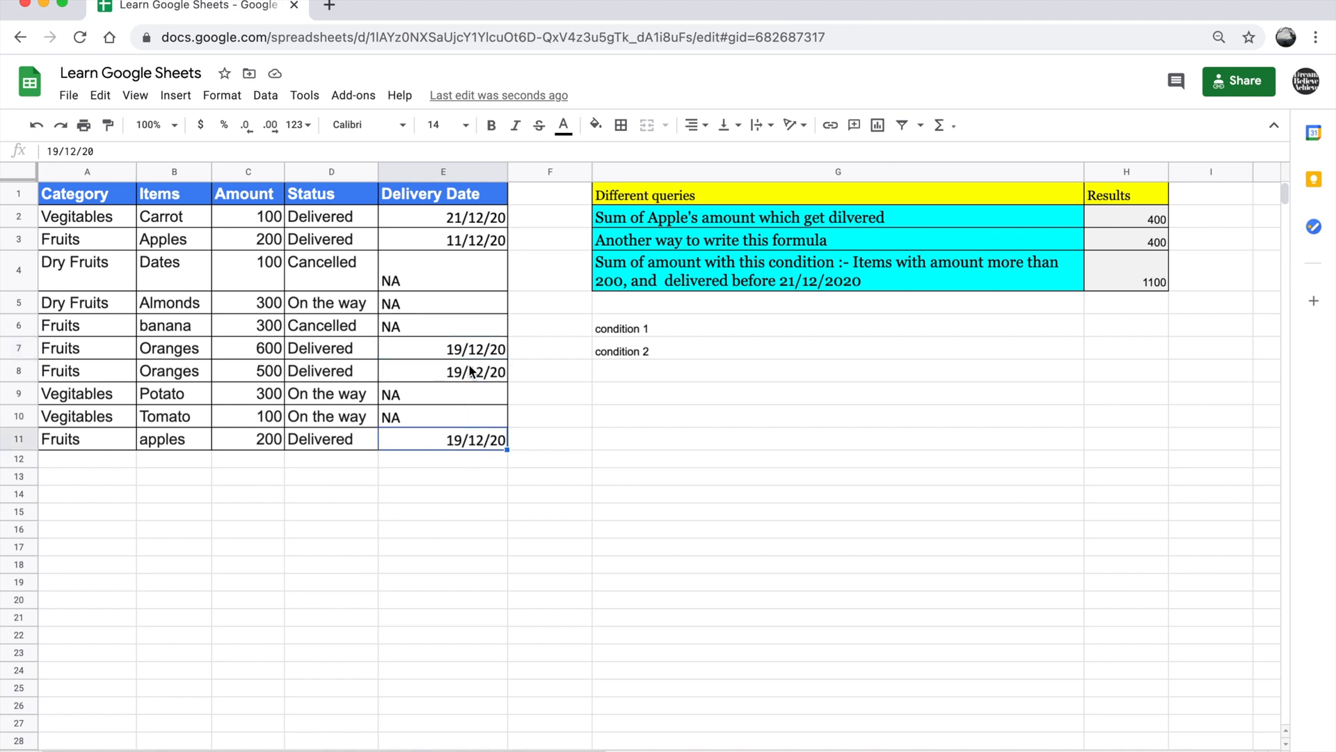
left_click(456, 242)
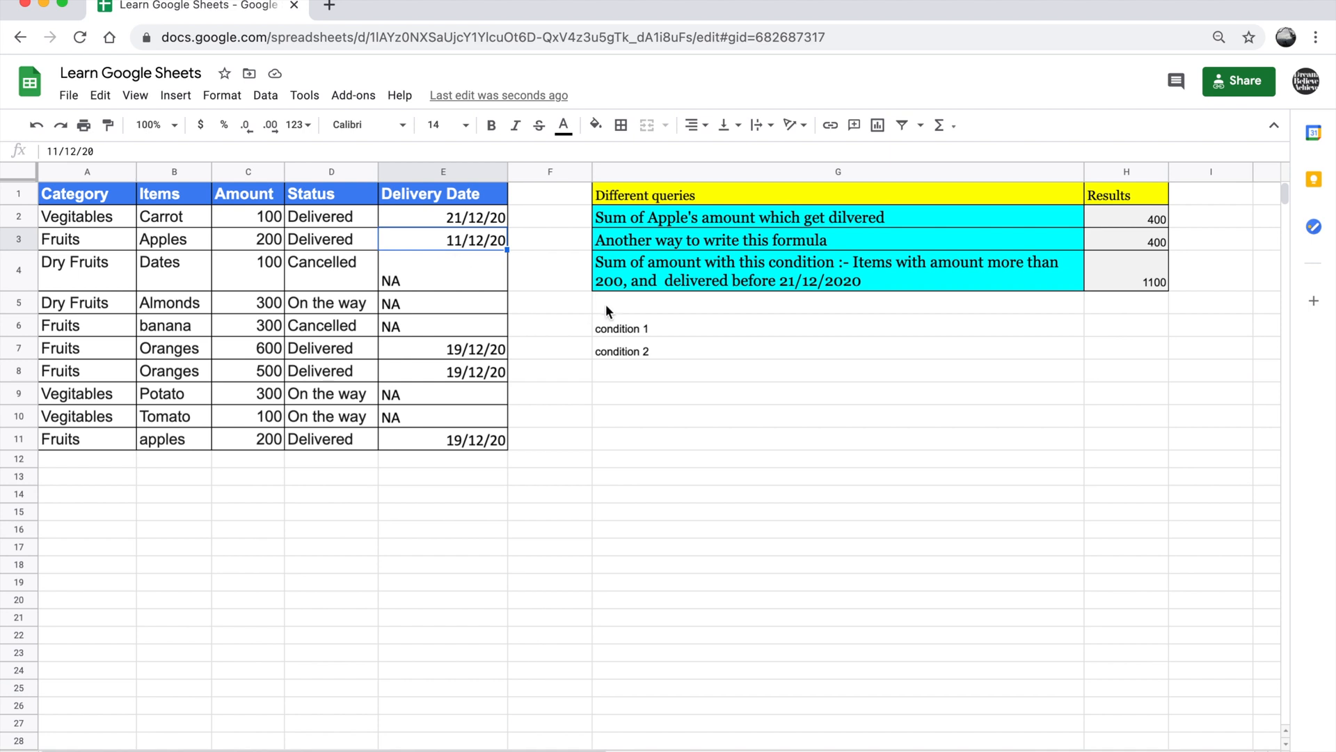
Check which rows delivered before 21/12/2020 have amounts over 200 and compare their sum with the H4 result
left_click(274, 240)
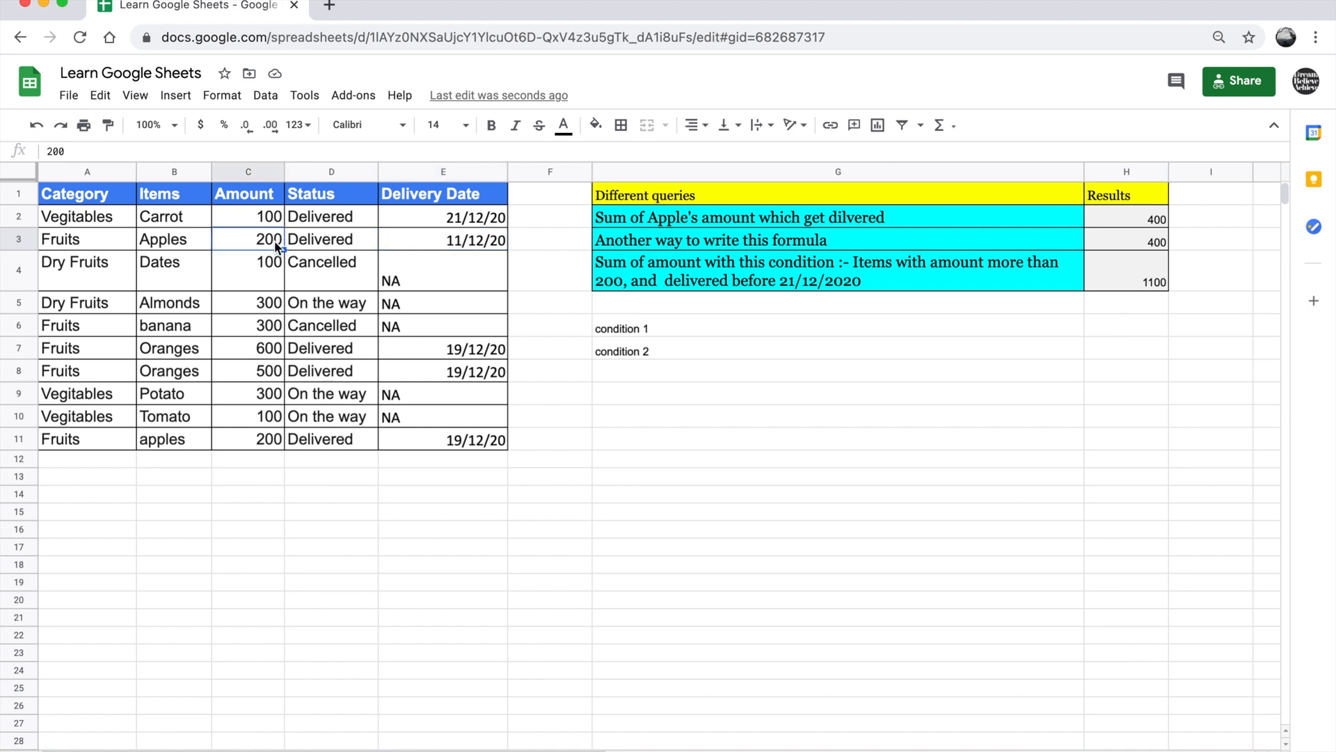
left_click(282, 354)
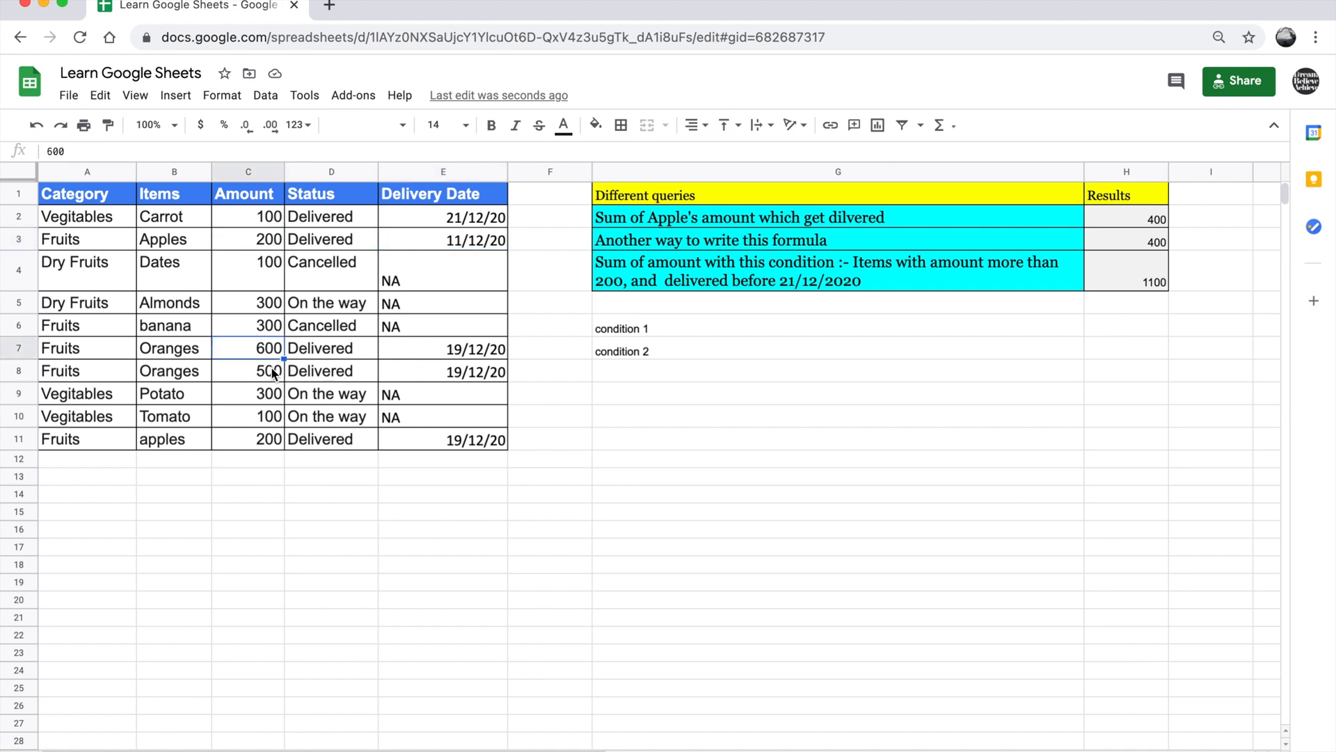
left_click(265, 369)
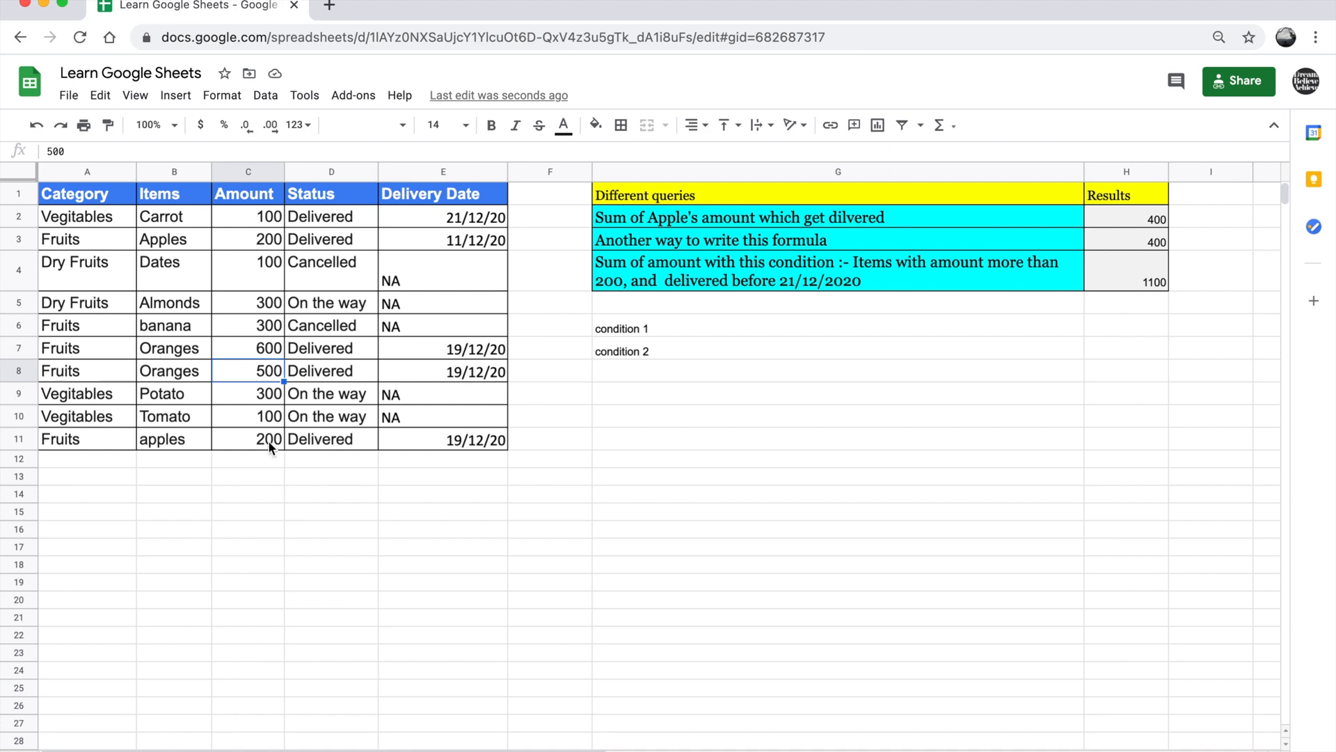
left_click(269, 440)
left_click(440, 356)
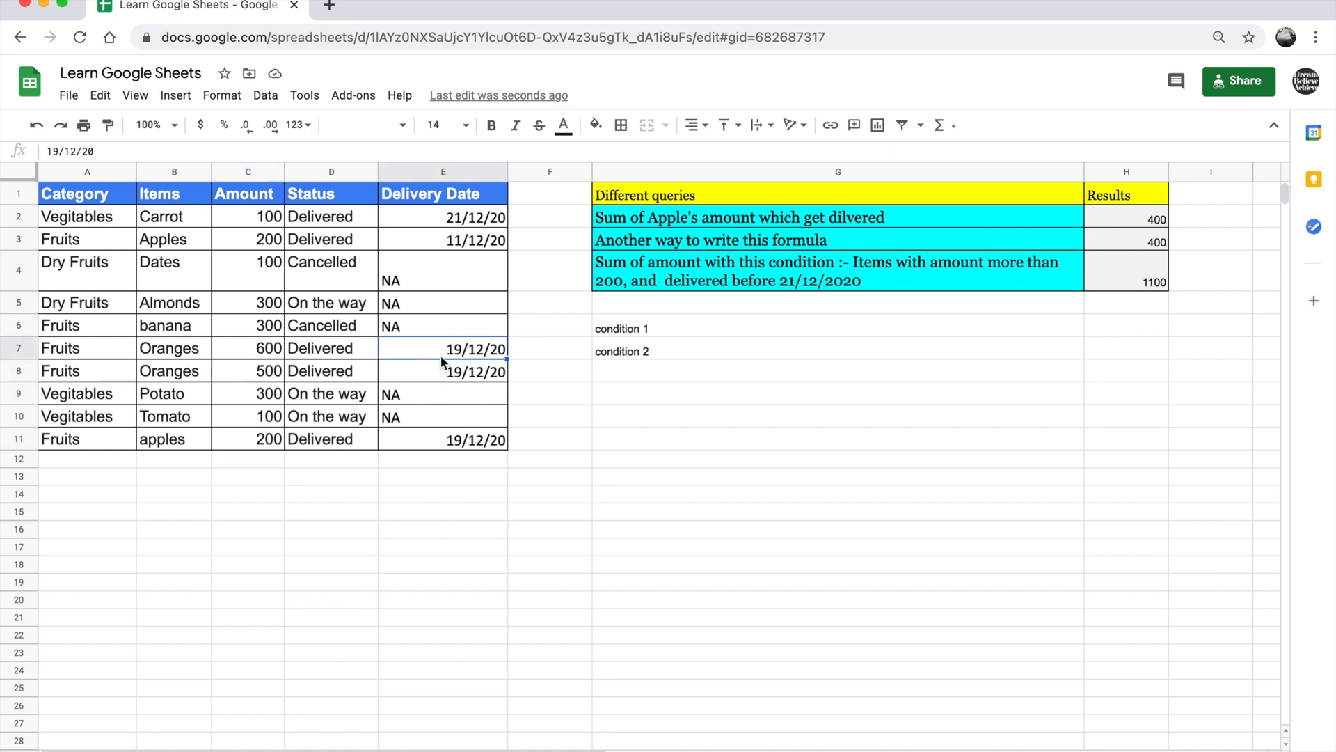
left_click(437, 377)
left_click(271, 372)
left_click(269, 349)
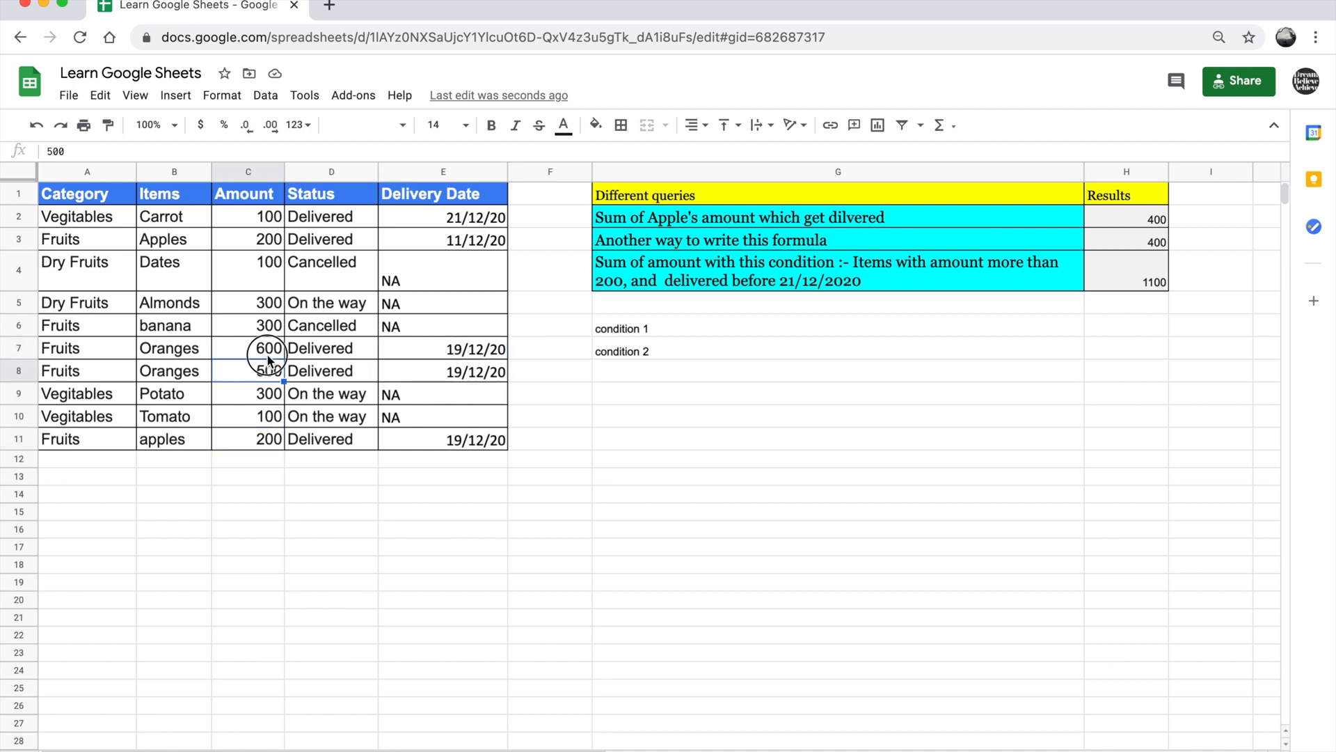
left_click(262, 366)
left_click(1121, 275)
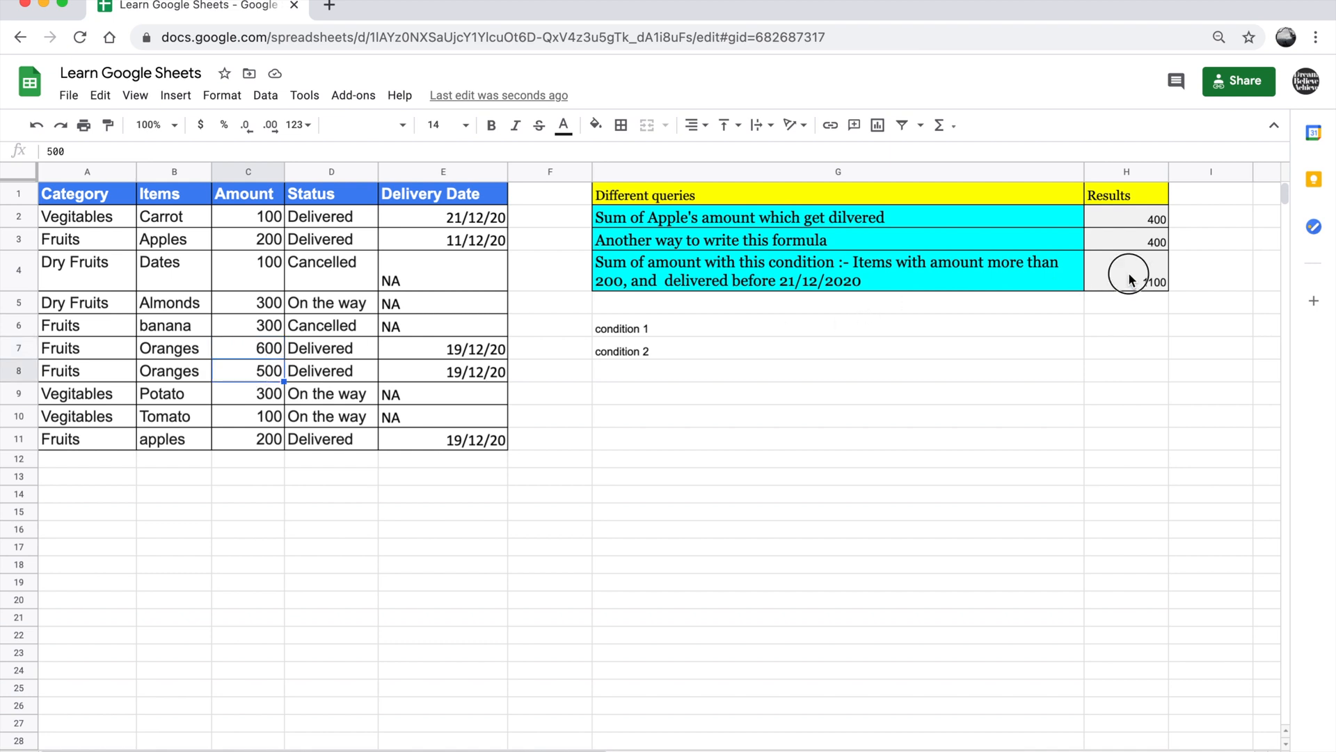